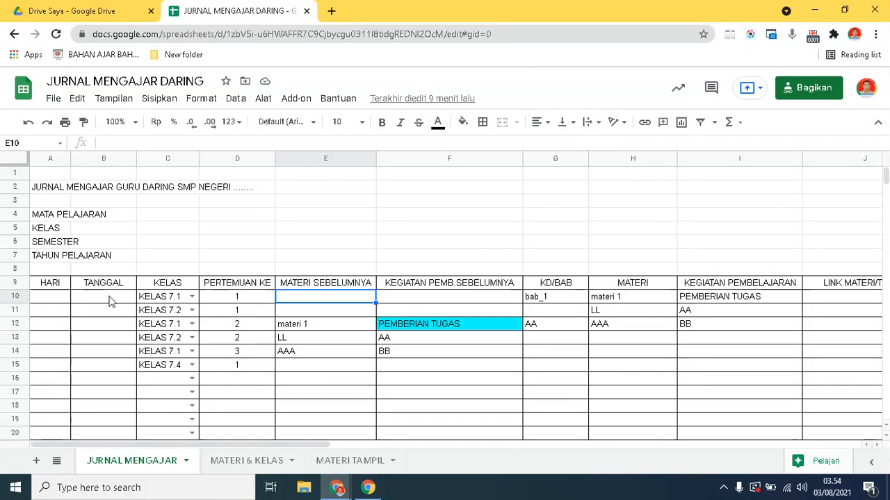
Examine row 10's HARI formula, TANGGAL cell and KELAS options, and the PERTEMUAN KE counting formulas for repeated classes
{"action": "left_click", "coordinate": [43, 298]}
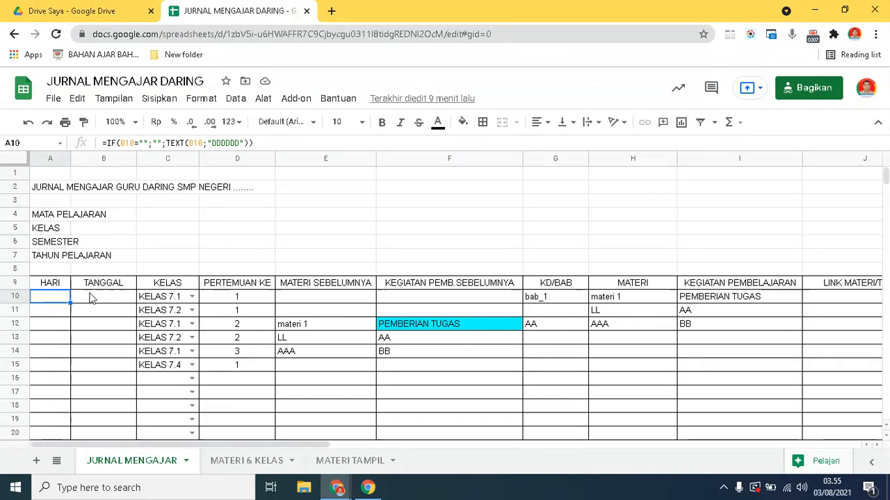
{"action": "left_click", "coordinate": [92, 298]}
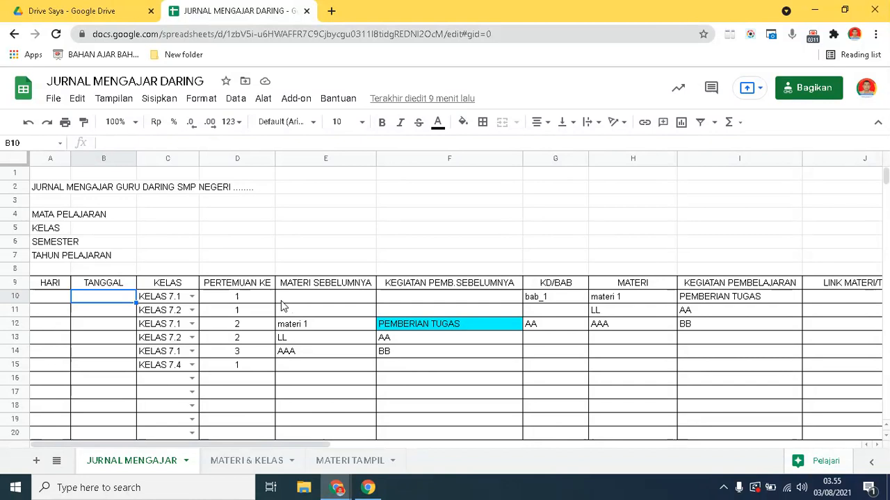
{"action": "left_click", "coordinate": [193, 298]}
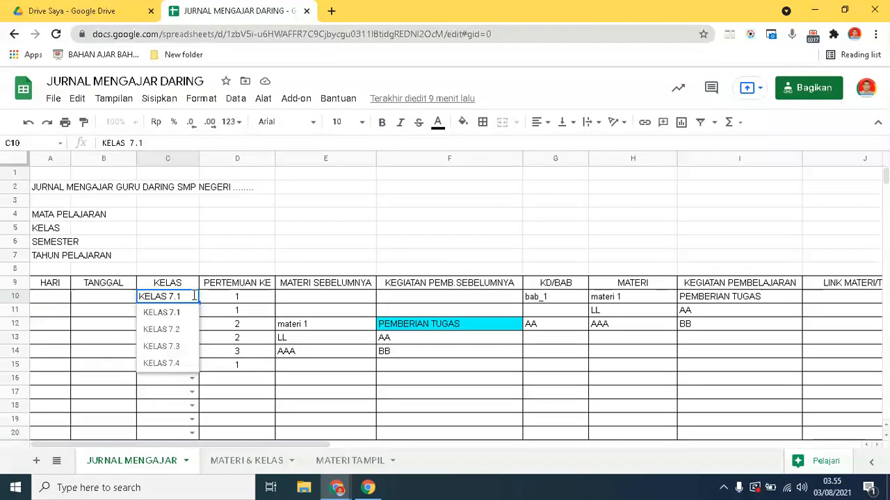
{"action": "left_click", "coordinate": [229, 302]}
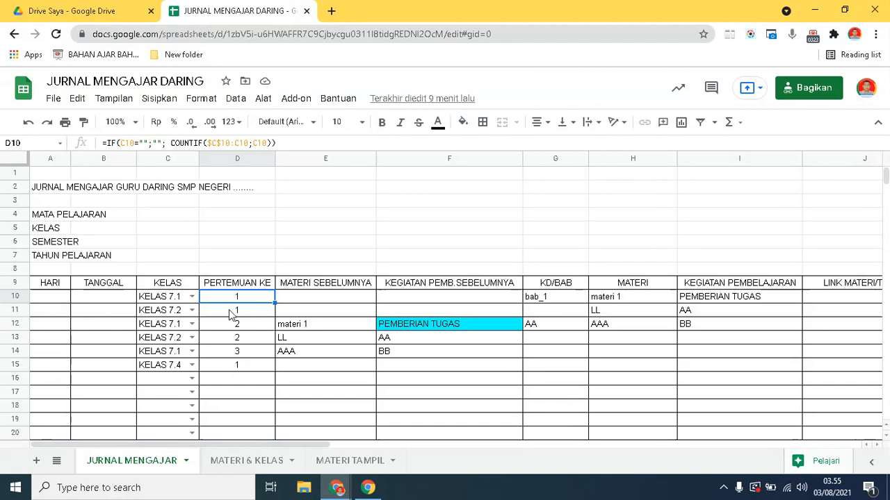
{"action": "left_click", "coordinate": [174, 300]}
{"action": "left_click", "coordinate": [174, 313]}
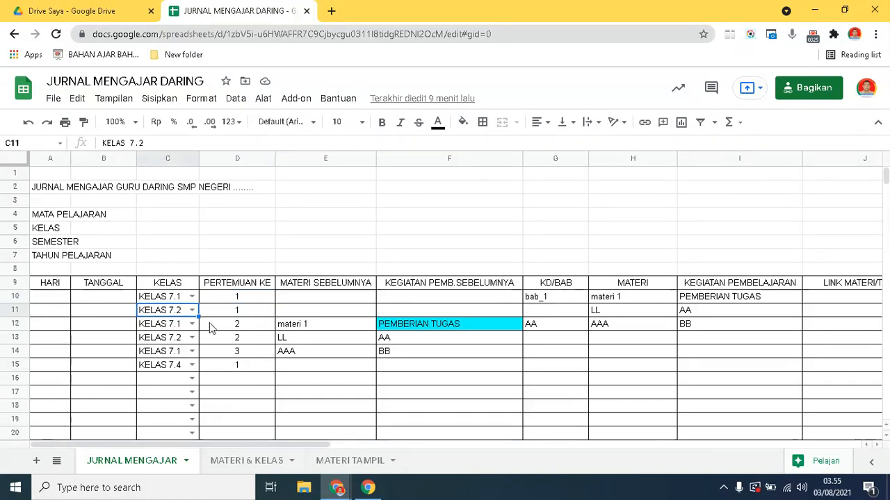
{"action": "left_click", "coordinate": [225, 329]}
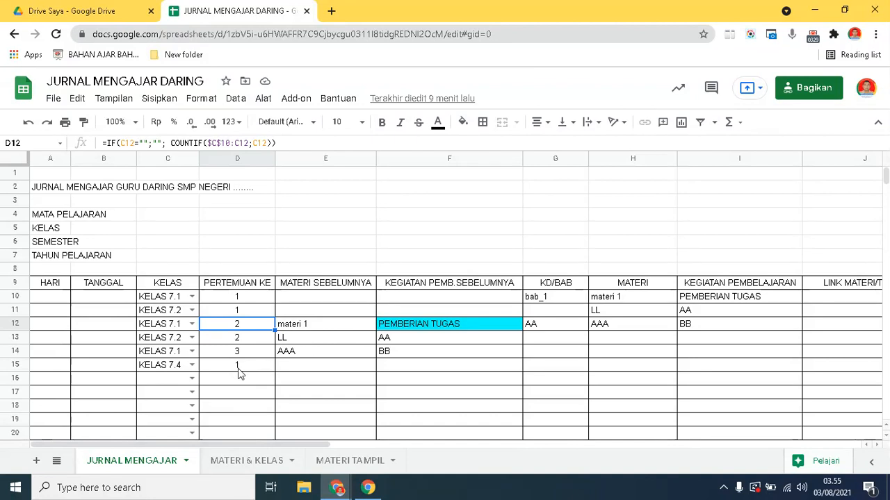
{"action": "left_click", "coordinate": [225, 303]}
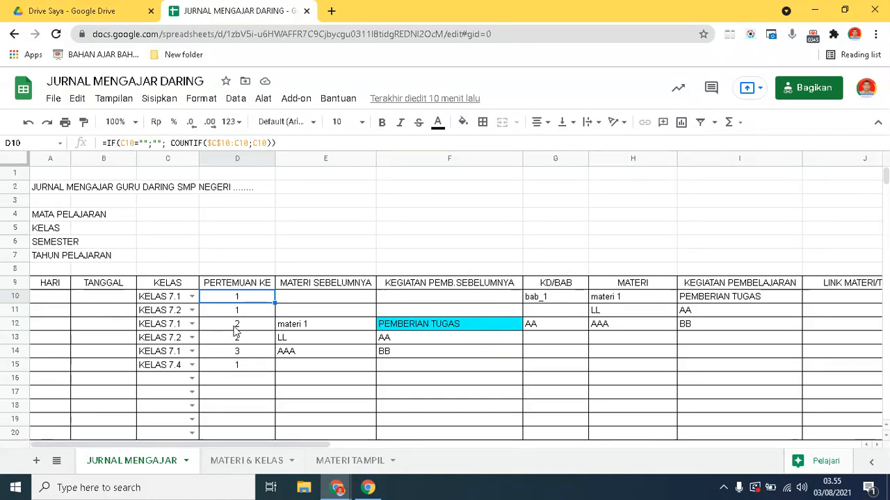
{"action": "left_click", "coordinate": [234, 327]}
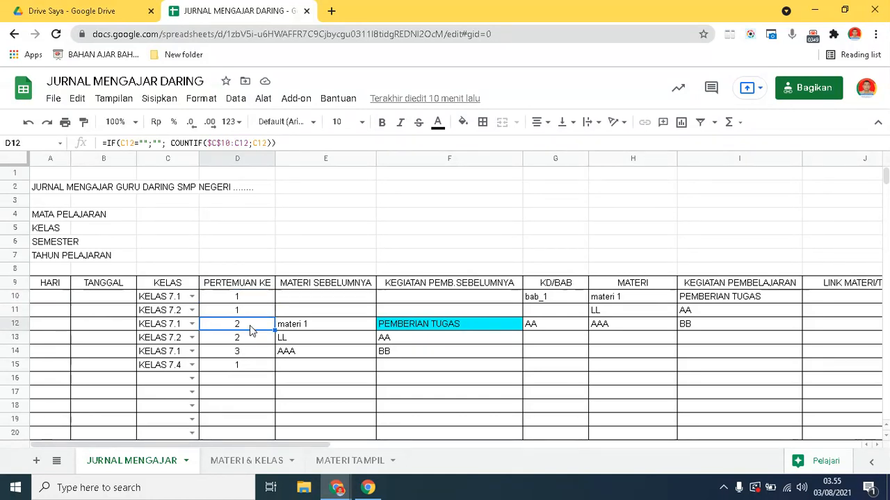
Examine the MATERI SEBELUMNYA formula in E12 against the class, meeting number and source material in H10
{"action": "left_click", "coordinate": [321, 326]}
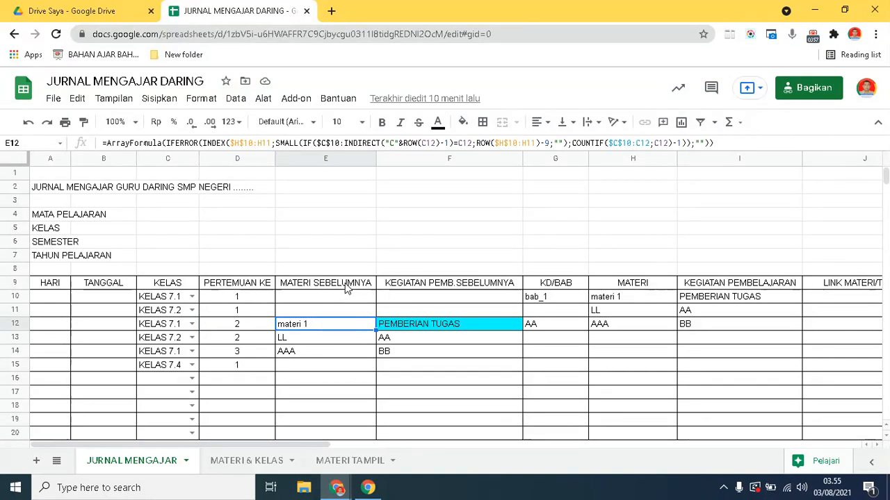
{"action": "left_click", "coordinate": [171, 326]}
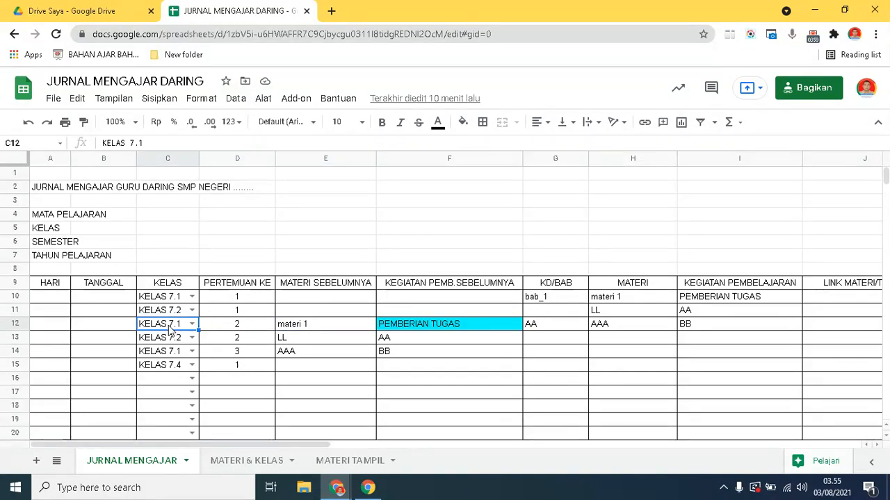
{"action": "left_click", "coordinate": [311, 329]}
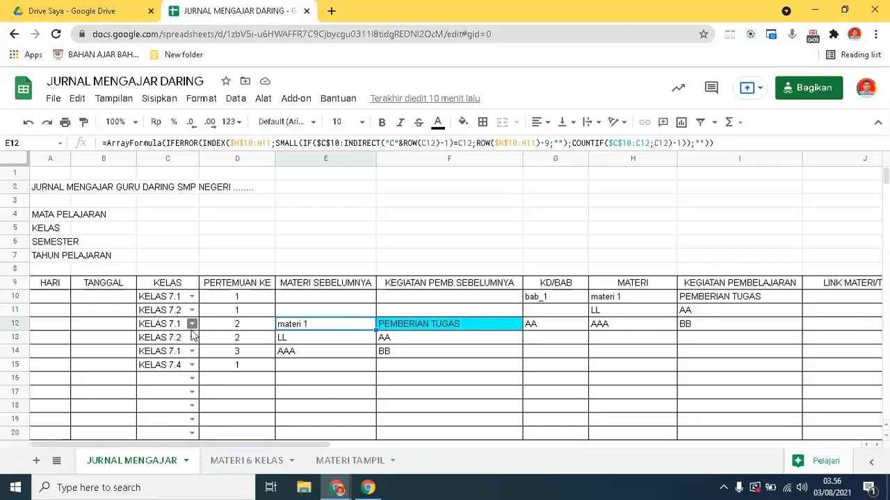
{"action": "left_click", "coordinate": [248, 331]}
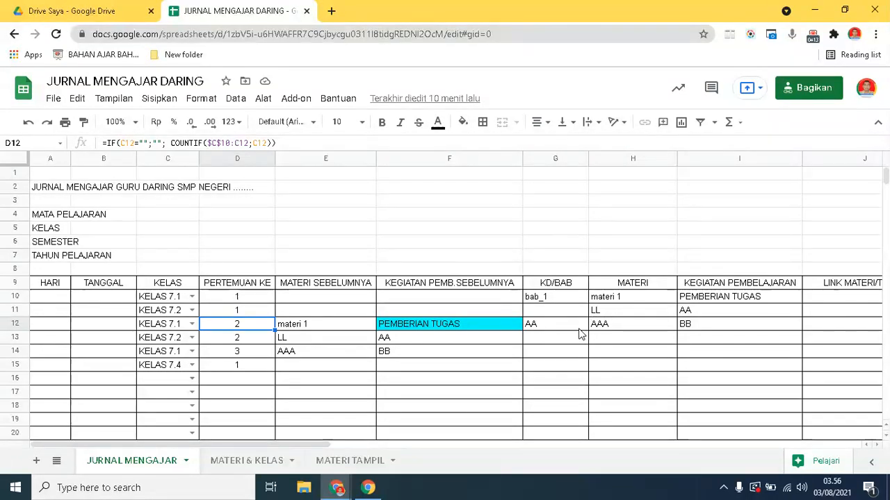
{"action": "left_click", "coordinate": [623, 299]}
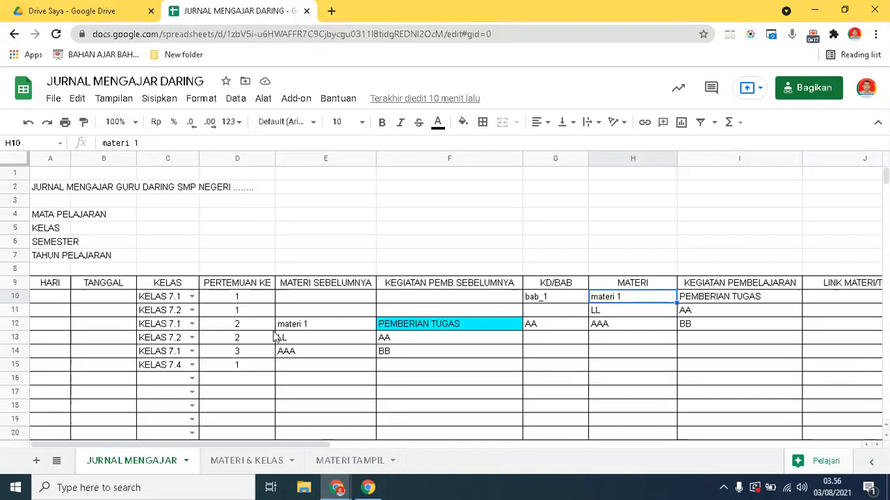
{"action": "left_click", "coordinate": [299, 325]}
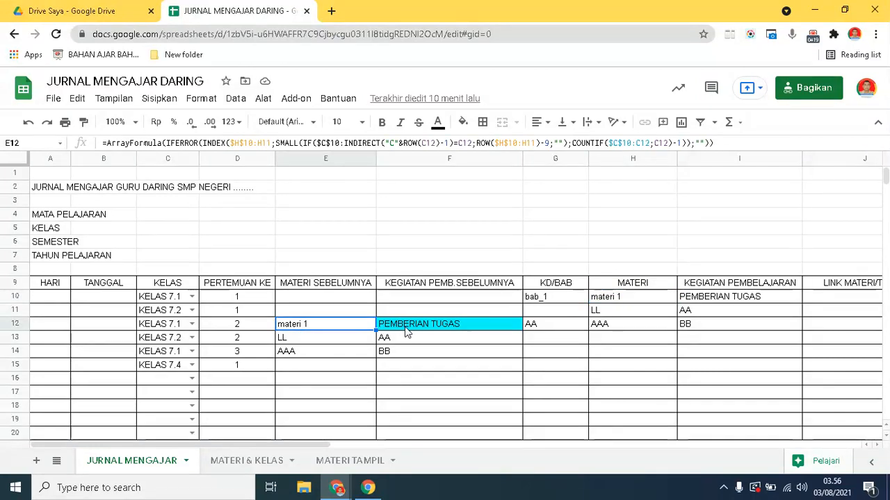
Examine the KEGIATAN PEMB.SEBELUMNYA formula in F12 against its source activity in I10 and the neighbouring row 12 entries
{"action": "left_click", "coordinate": [407, 326]}
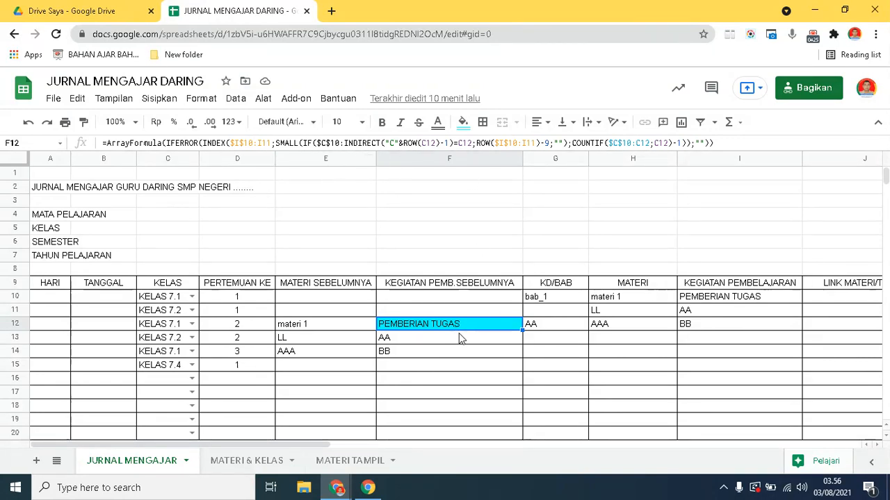
{"action": "left_click", "coordinate": [549, 323]}
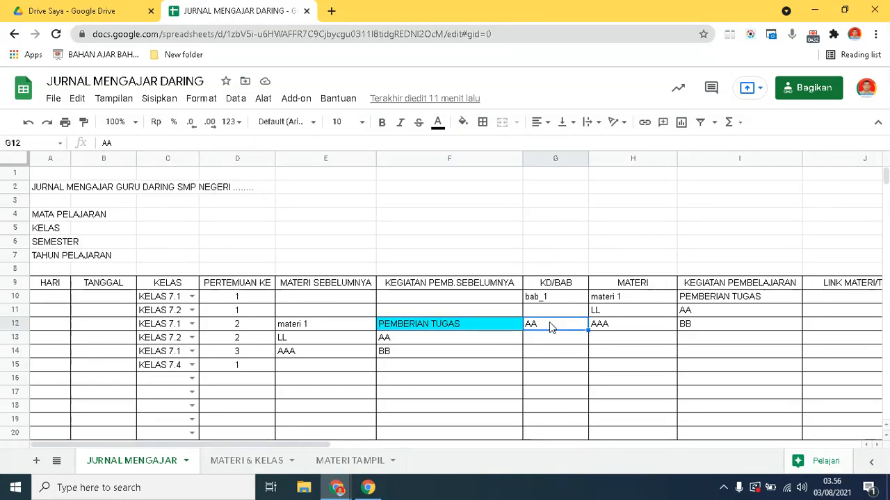
{"action": "left_click", "coordinate": [305, 327]}
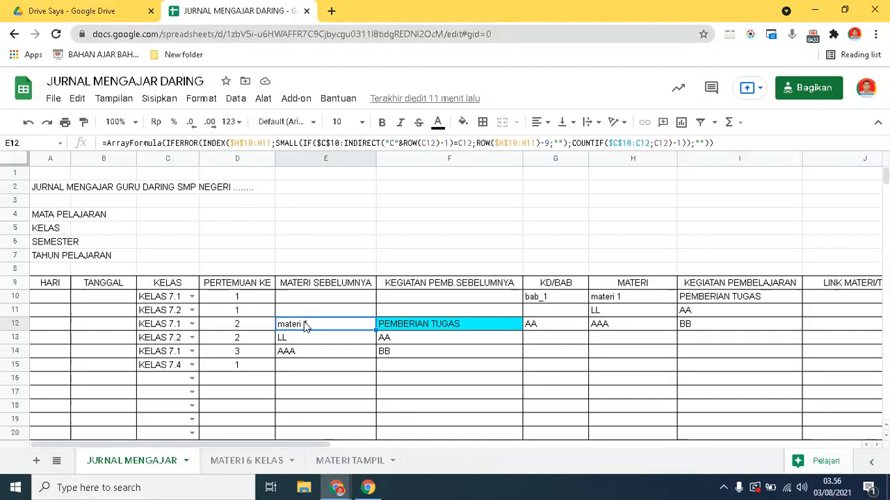
{"action": "left_click", "coordinate": [389, 327]}
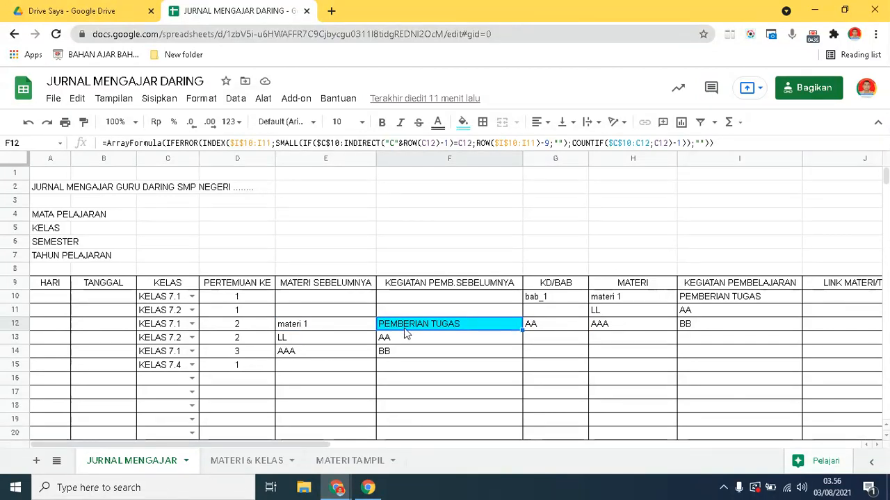
{"action": "left_click", "coordinate": [541, 325]}
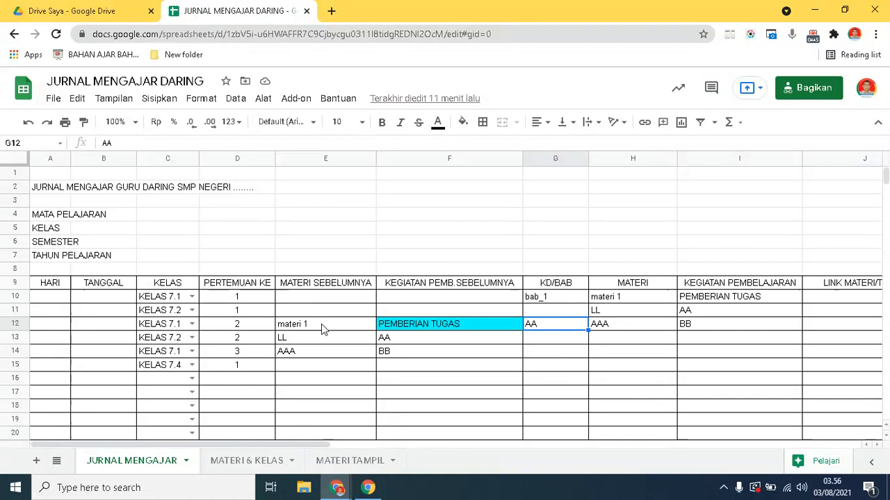
{"action": "left_click", "coordinate": [456, 322]}
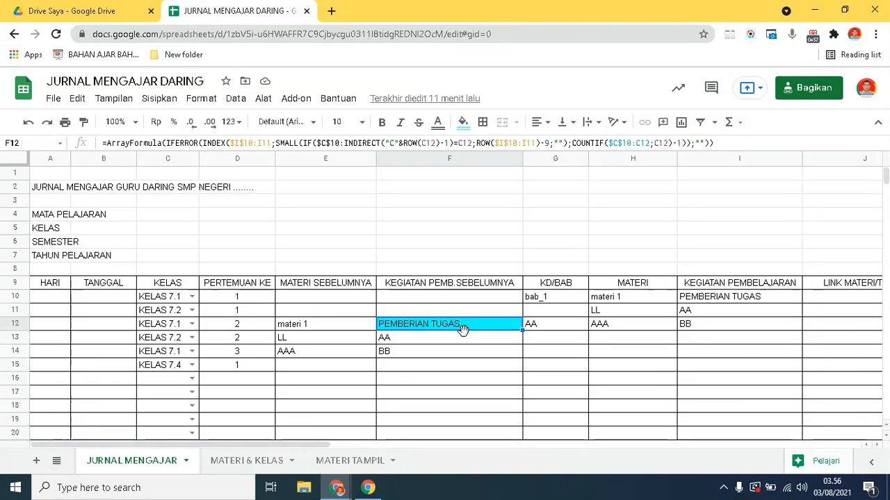
{"action": "left_click", "coordinate": [729, 300]}
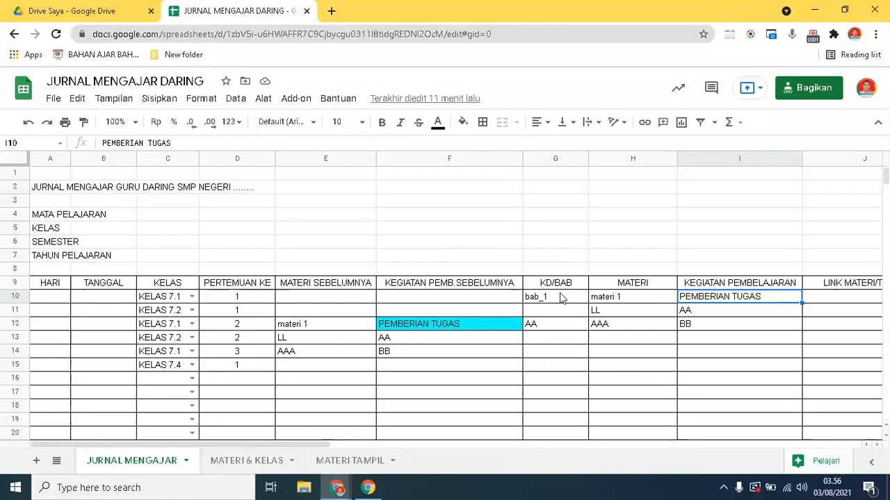
{"action": "left_click", "coordinate": [467, 326]}
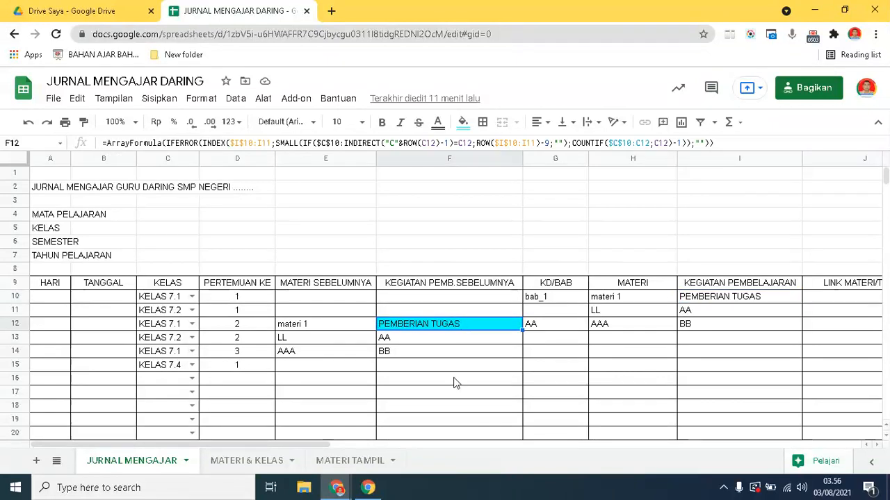
{"action": "left_click", "coordinate": [453, 383]}
{"action": "left_click", "coordinate": [468, 326]}
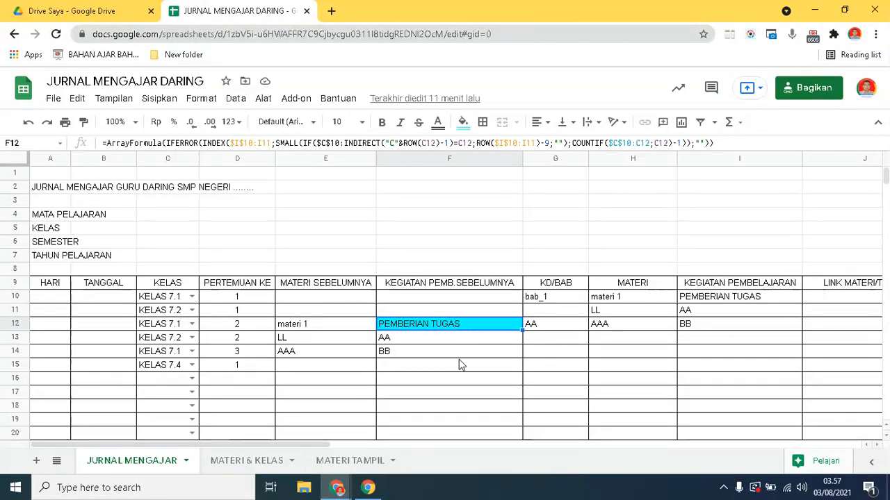
Change the KEGIATAN PEMBELAJARAN entry in I10 to "PEMBERIAN pr"
{"action": "left_click", "coordinate": [713, 299]}
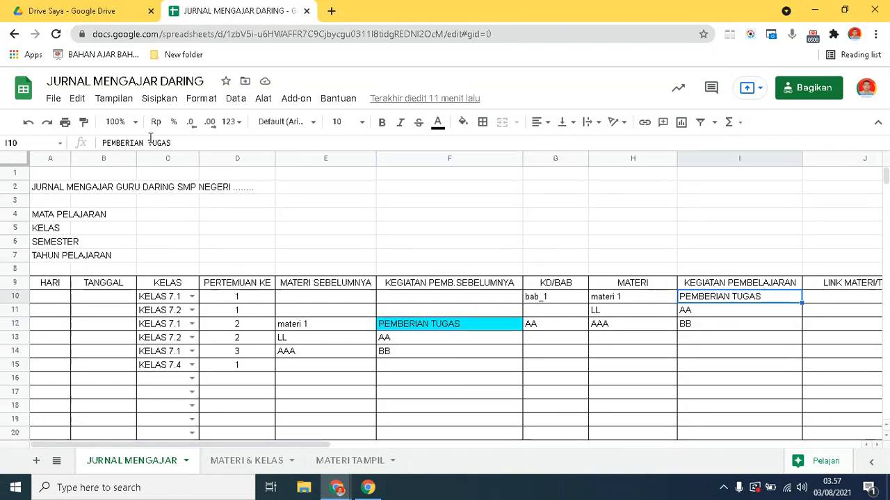
{"action": "left_click_drag", "start_coordinate": [148, 143], "coordinate": [210, 144]}
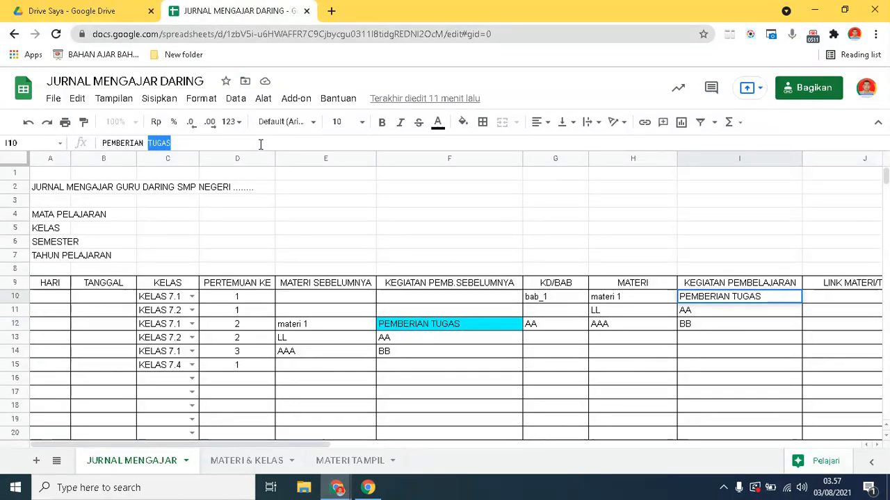
{"action": "type", "text": "pr"}
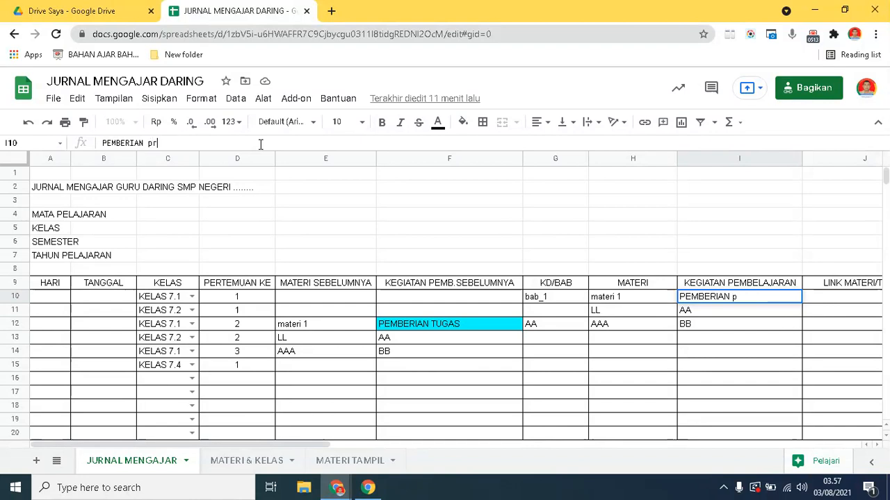
{"action": "key", "text": "Return"}
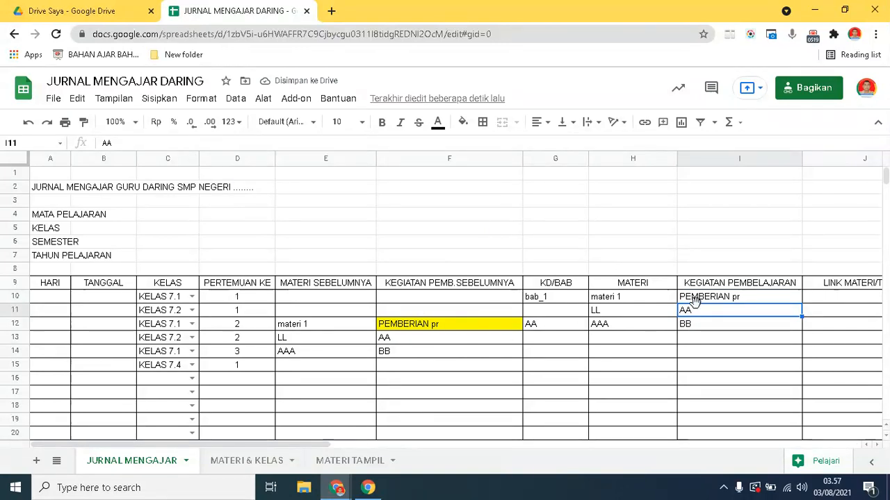
Review the LINK MATERI/TUGAS, PERMASALAHAN YANG MUNCUL and TINDAK LANJUT/REFLEKSI cells in row 10
{"action": "left_click", "coordinate": [467, 354]}
{"action": "left_click", "coordinate": [455, 394]}
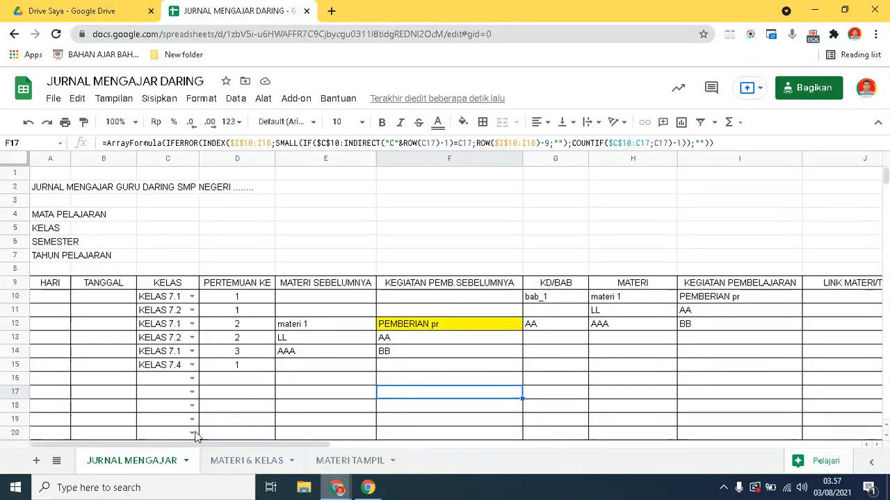
{"action": "left_click_drag", "start_coordinate": [126, 446], "coordinate": [330, 444]}
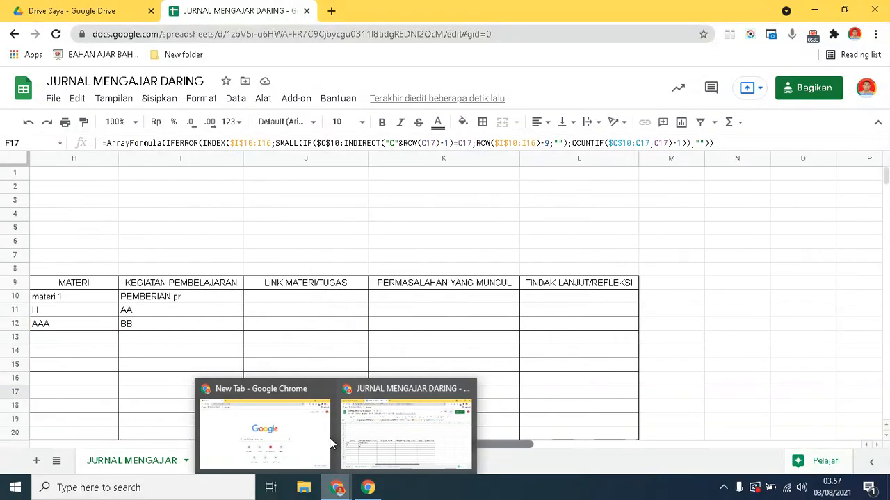
{"action": "left_click", "coordinate": [274, 301]}
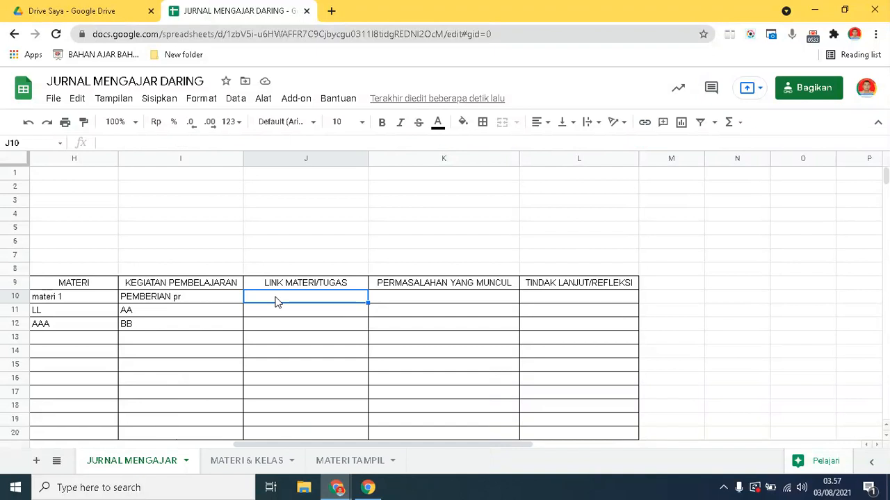
{"action": "left_click", "coordinate": [394, 295]}
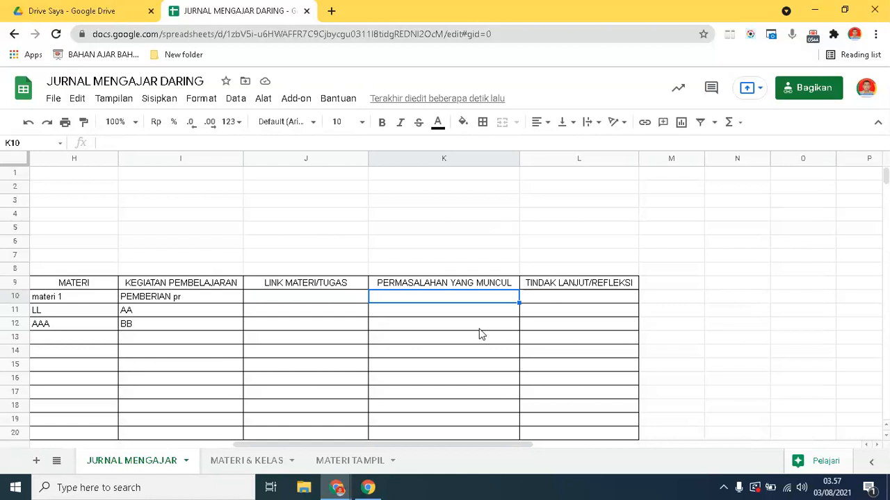
{"action": "left_click", "coordinate": [542, 299]}
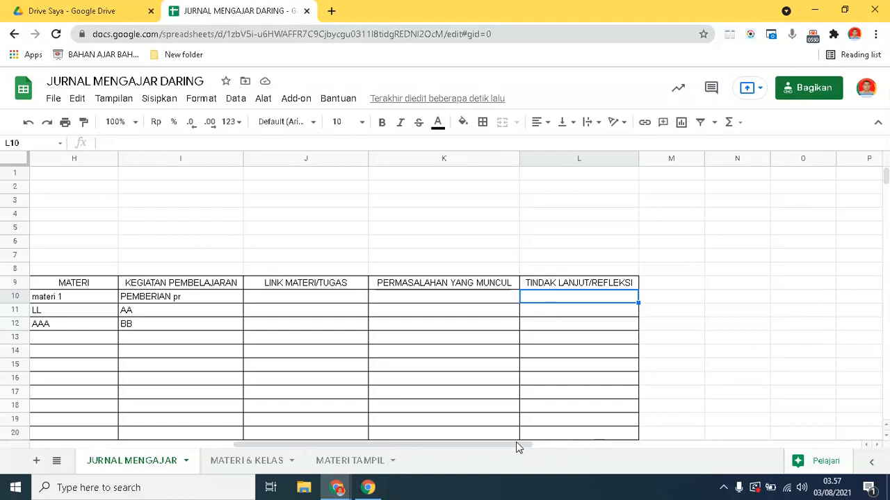
{"action": "left_click_drag", "start_coordinate": [437, 445], "coordinate": [295, 432]}
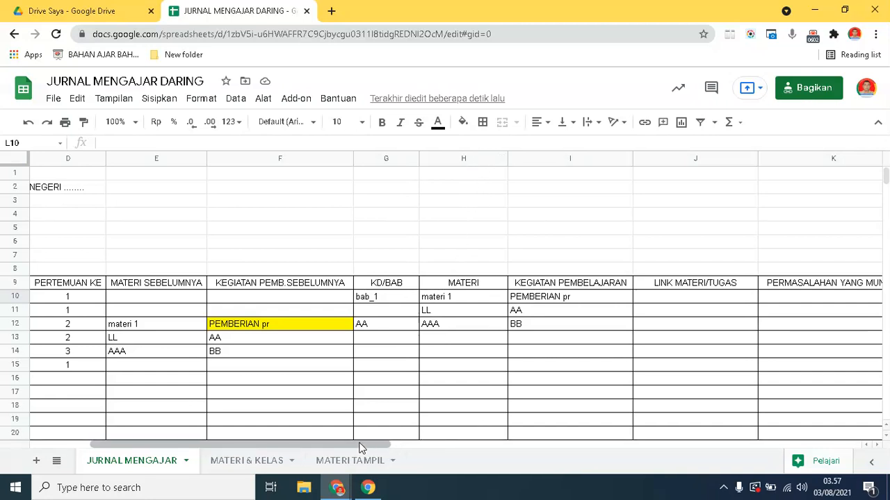
{"action": "left_click_drag", "start_coordinate": [361, 449], "coordinate": [273, 449]}
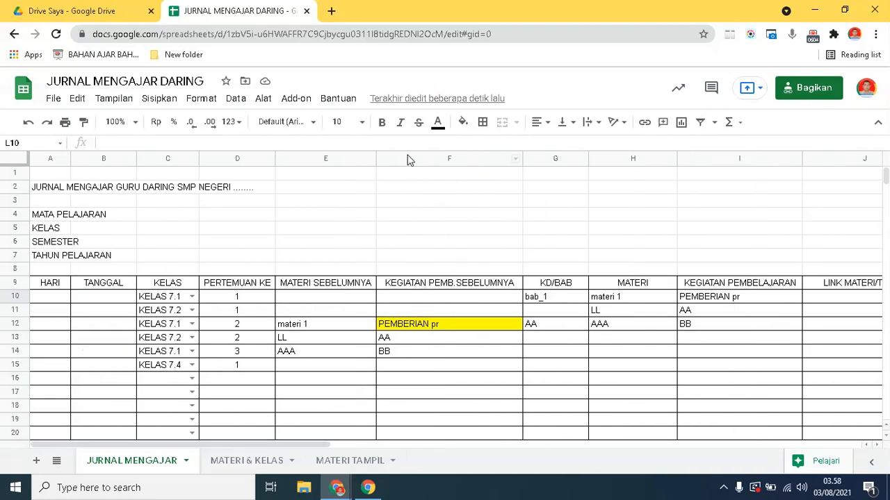
{"action": "left_click", "coordinate": [353, 160]}
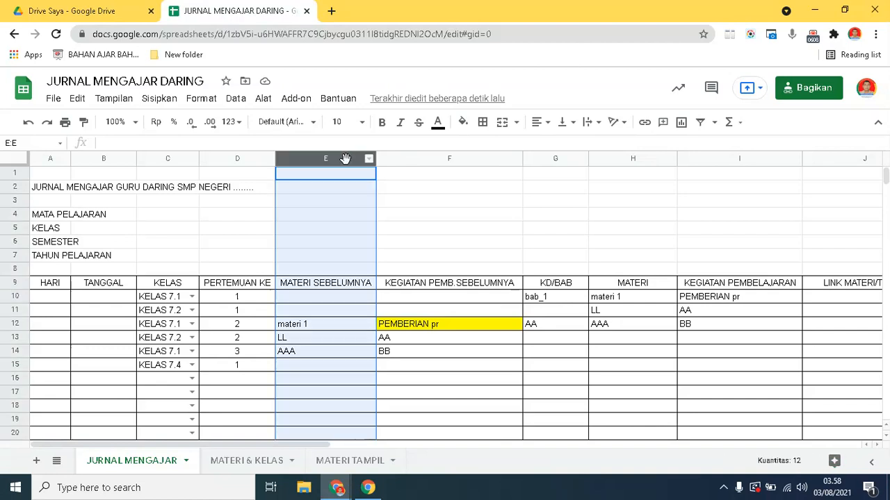
{"action": "right_click", "coordinate": [346, 159]}
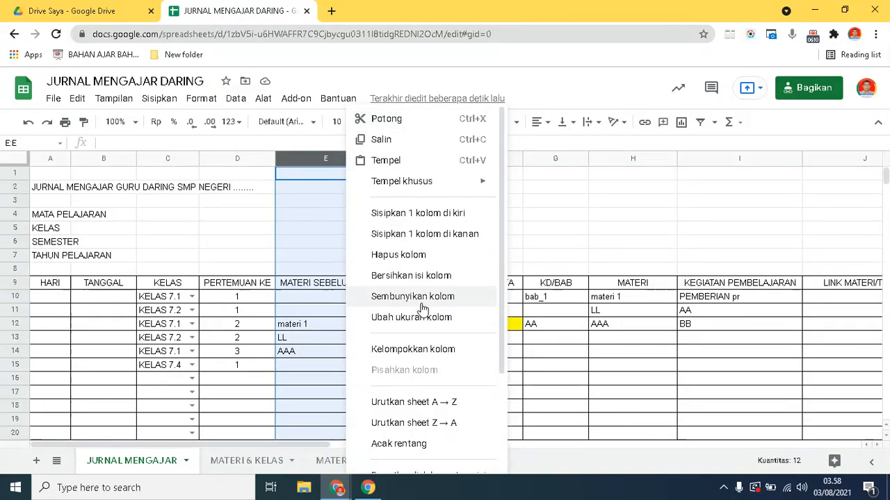
{"action": "left_click", "coordinate": [544, 202]}
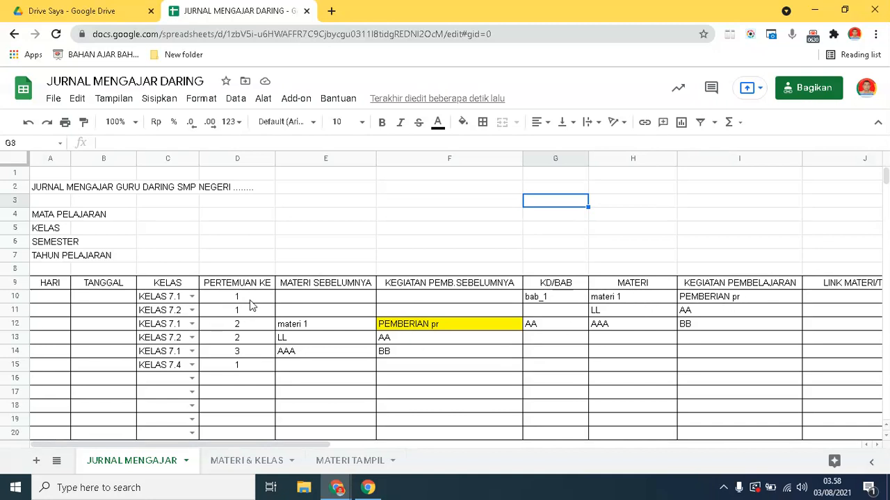
Examine the class entry in C10, the PERTEMUAN KE formula in D10 and the two SEBELUMNYA column headings in row 9
{"action": "left_click", "coordinate": [167, 297]}
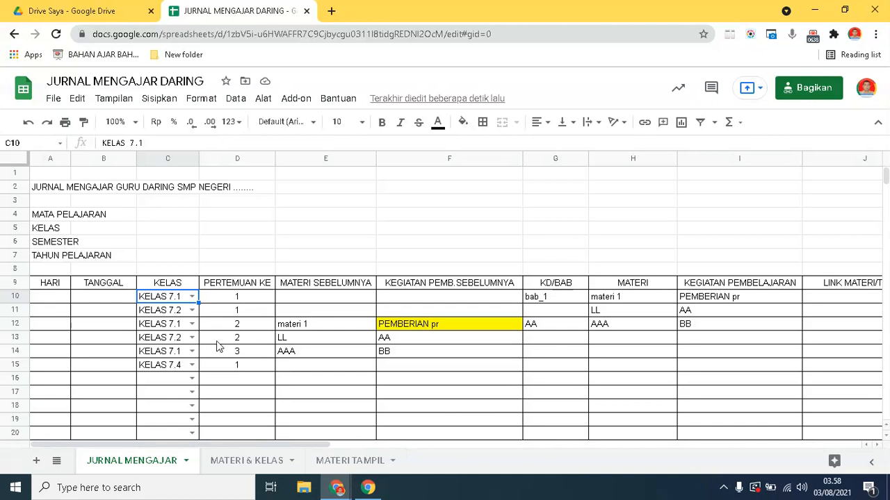
{"action": "left_click", "coordinate": [251, 297]}
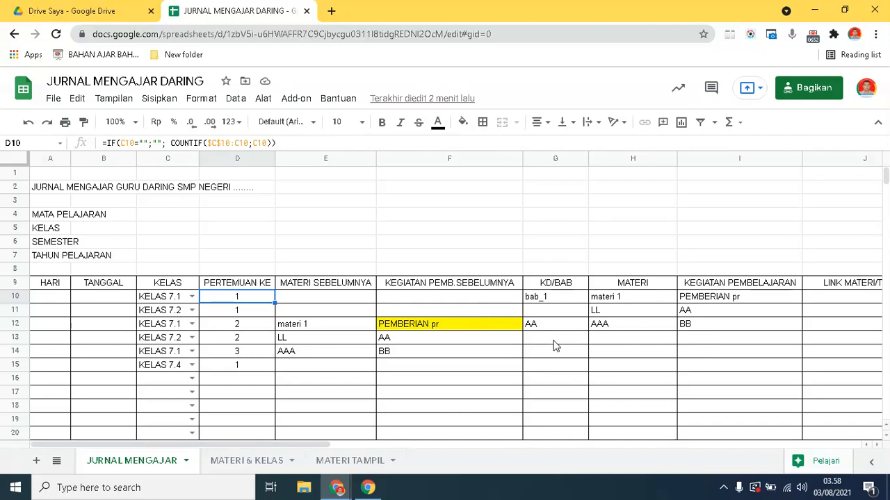
{"action": "left_click", "coordinate": [345, 287]}
{"action": "left_click", "coordinate": [405, 288]}
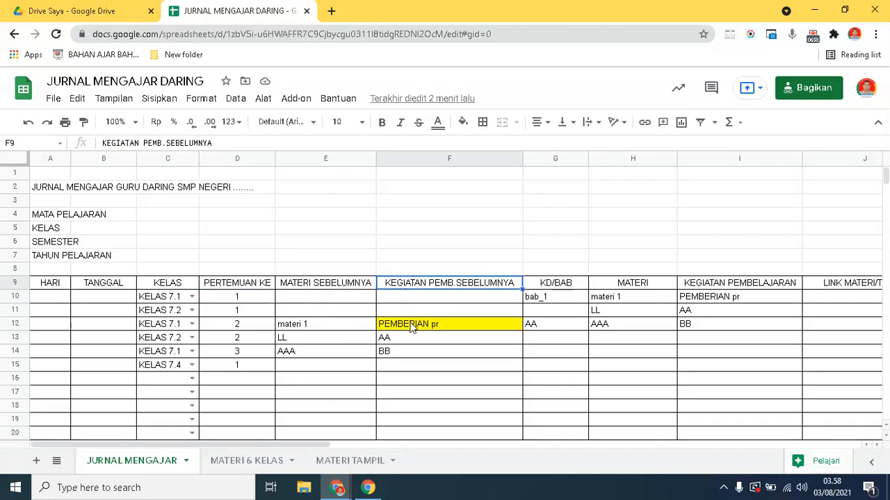
Examine row 15 for KELAS 7.4: the meeting number and previous-material and previous-activity formulas, plus the KD/BAB, MATERI and KEGIATAN PEMBELAJARAN cells
{"action": "left_click", "coordinate": [314, 366]}
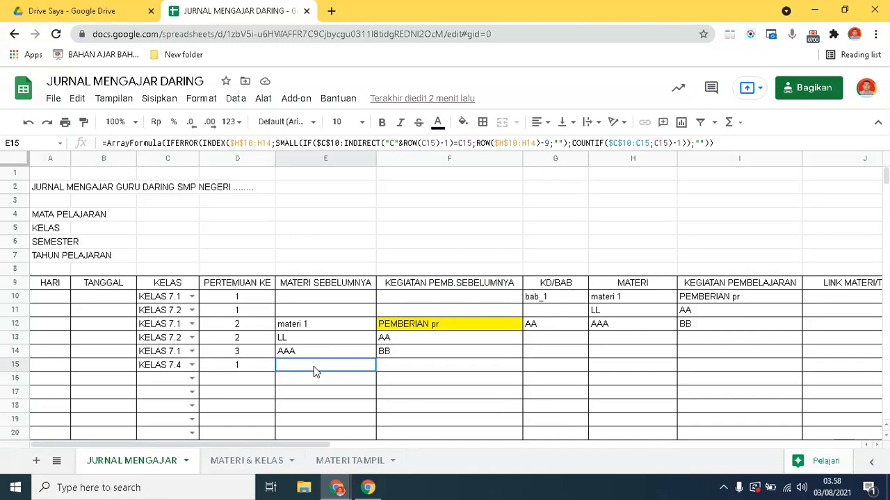
{"action": "left_click", "coordinate": [414, 366]}
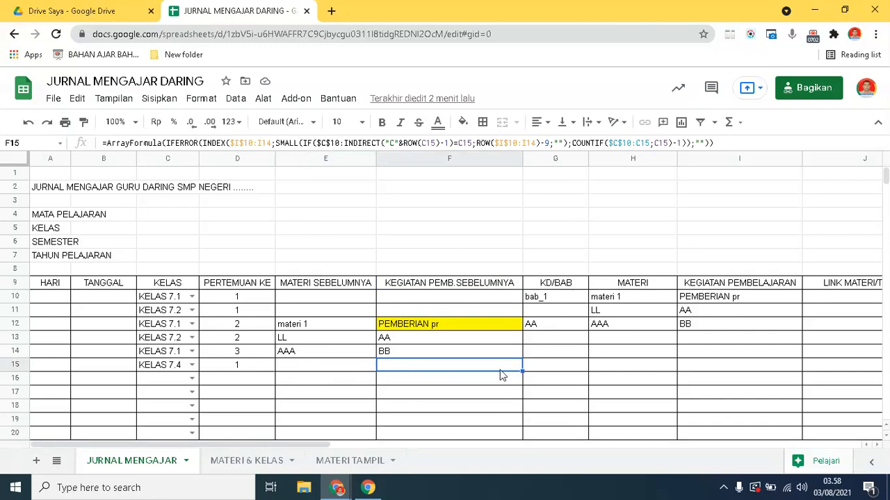
{"action": "mouse_move", "coordinate": [886, 177]}
{"action": "left_mouse_down"}
{"action": "mouse_move", "coordinate": [886, 215]}
{"action": "mouse_move", "coordinate": [886, 174]}
{"action": "left_mouse_up"}
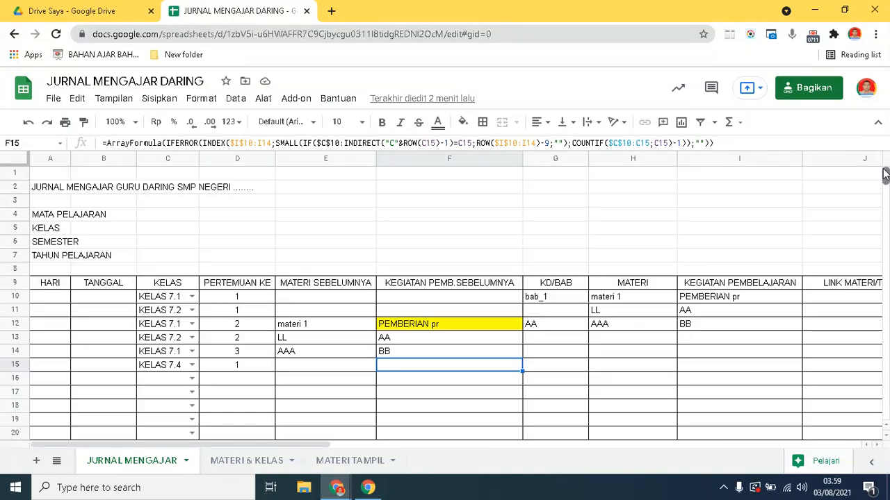
{"action": "left_click", "coordinate": [219, 365]}
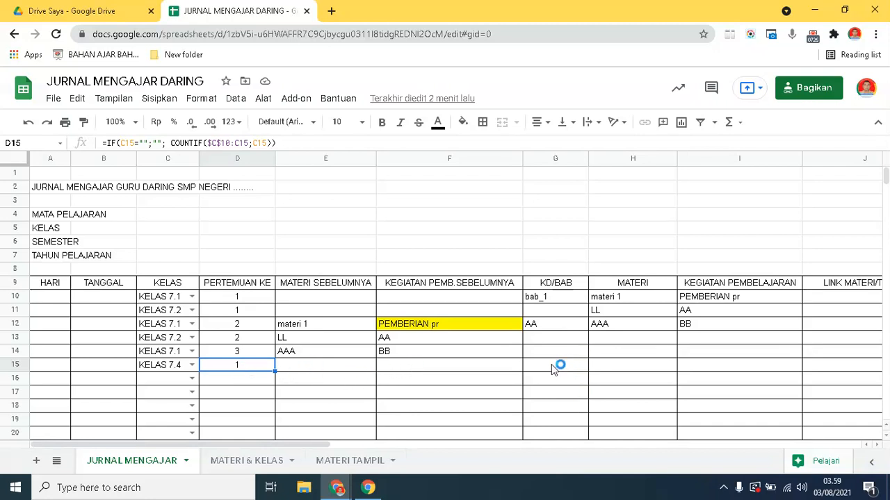
{"action": "left_click", "coordinate": [602, 368]}
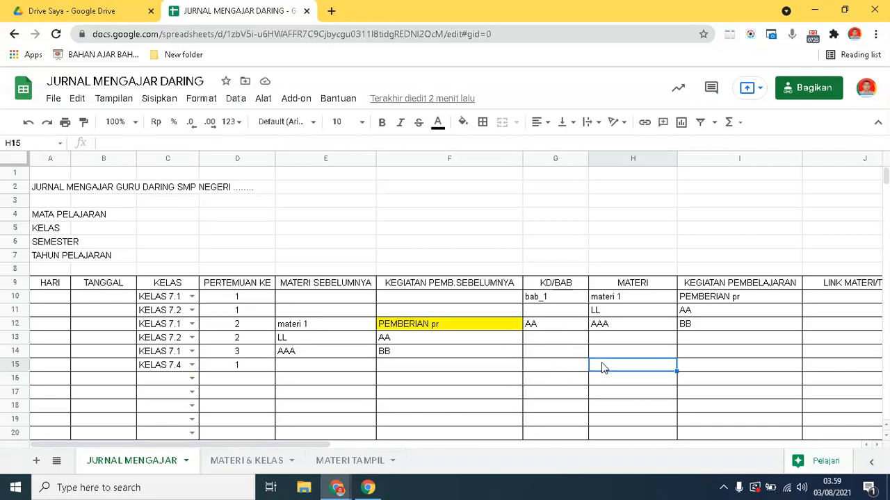
{"action": "left_click", "coordinate": [697, 367]}
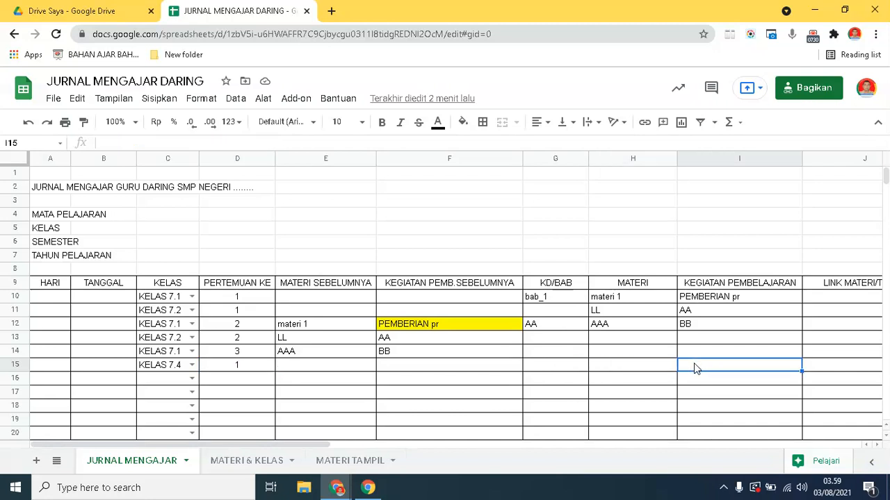
{"action": "left_click", "coordinate": [554, 372]}
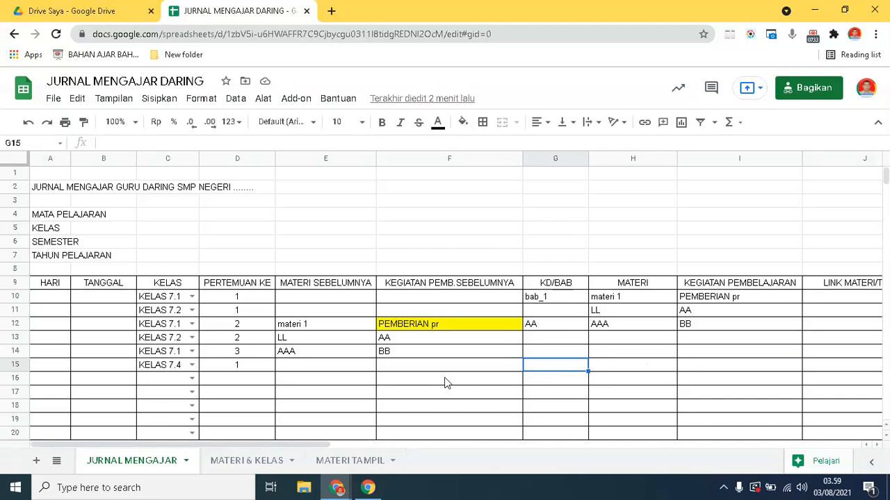
{"action": "left_click", "coordinate": [346, 366]}
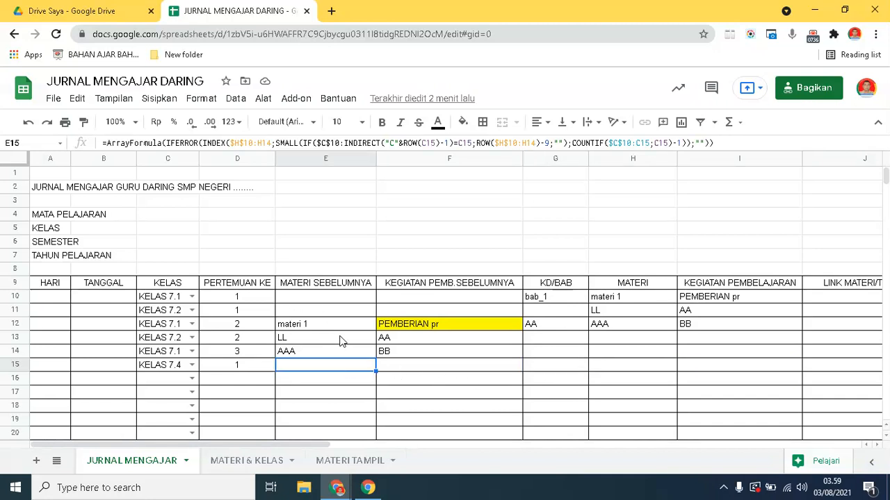
{"action": "left_click", "coordinate": [427, 367]}
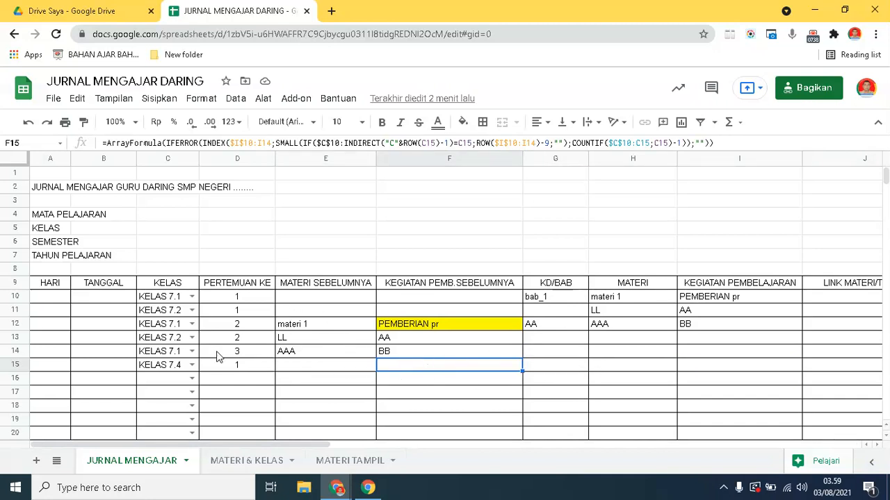
{"action": "left_click", "coordinate": [317, 366]}
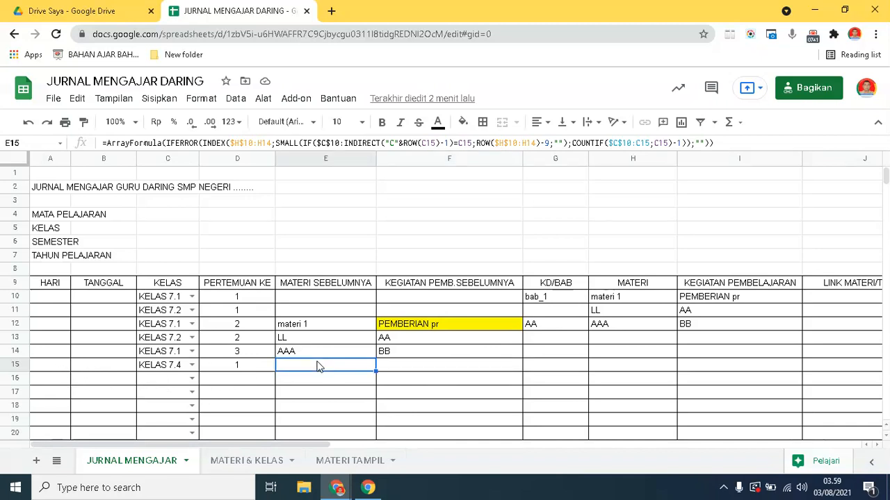
{"action": "left_click", "coordinate": [165, 369]}
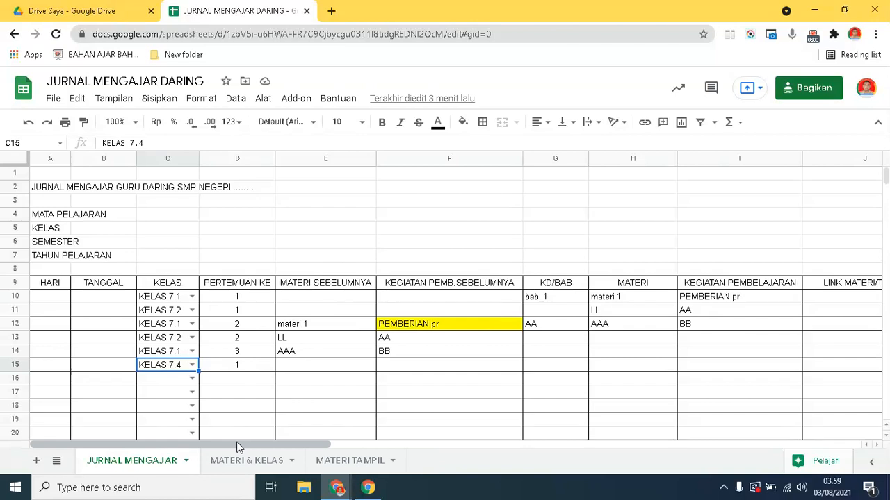
Apply data validation to the TANGGAL cell B10 with the criterion Tanggal, "adalah tanggal yang valid", showing a warning on invalid data
{"action": "left_click_drag", "start_coordinate": [201, 447], "coordinate": [193, 482]}
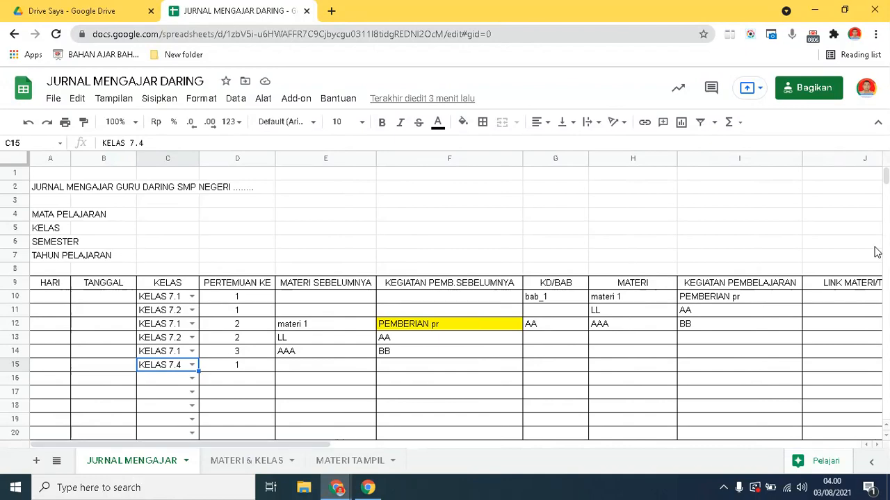
{"action": "left_click_drag", "start_coordinate": [887, 175], "coordinate": [888, 175]}
{"action": "left_click", "coordinate": [85, 299]}
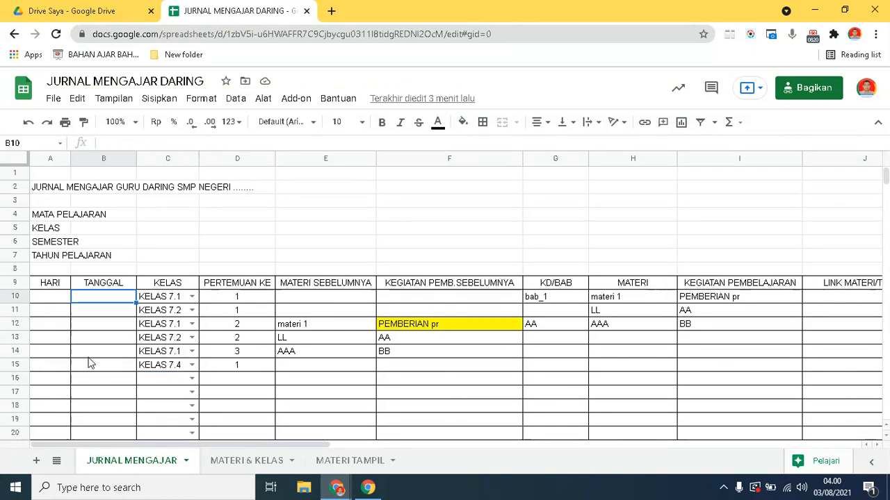
{"action": "left_click", "coordinate": [108, 407]}
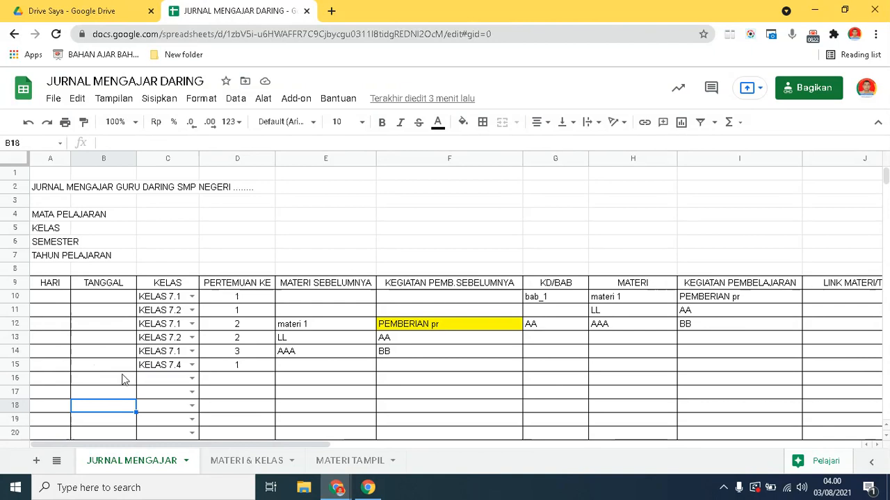
{"action": "left_click", "coordinate": [107, 301]}
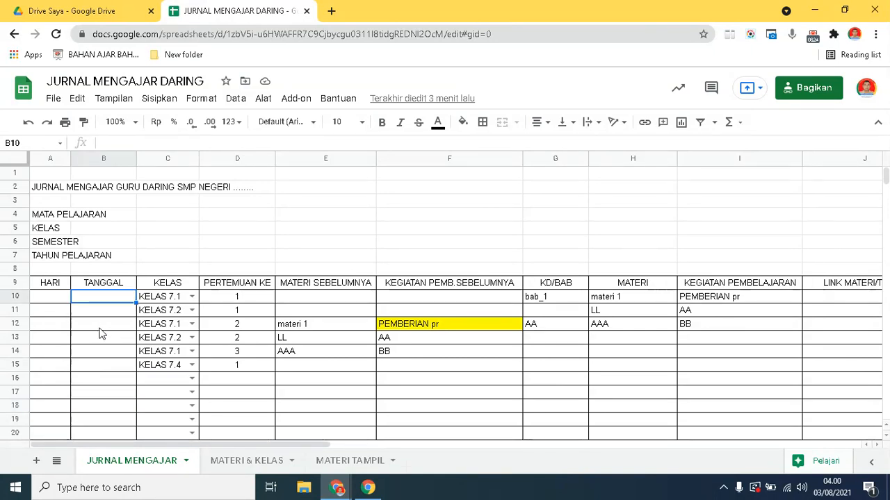
{"action": "left_click", "coordinate": [102, 327]}
{"action": "left_click", "coordinate": [108, 301]}
{"action": "left_click", "coordinate": [237, 101]}
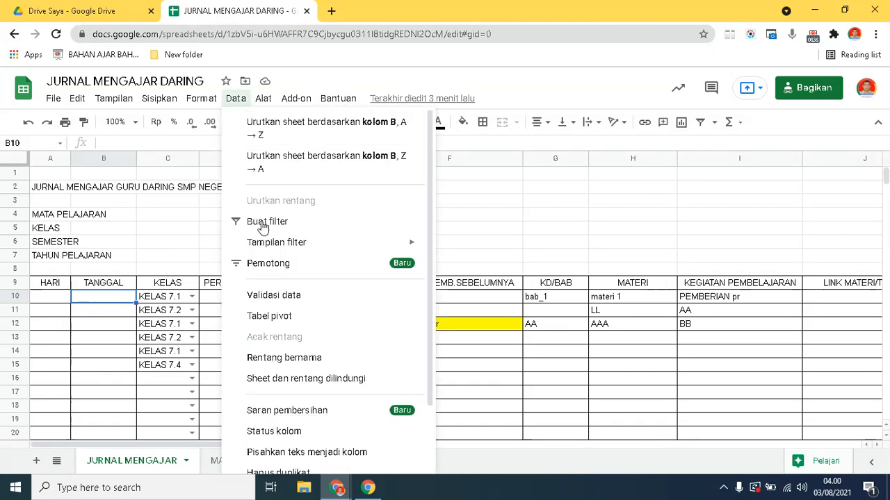
{"action": "left_click", "coordinate": [278, 276]}
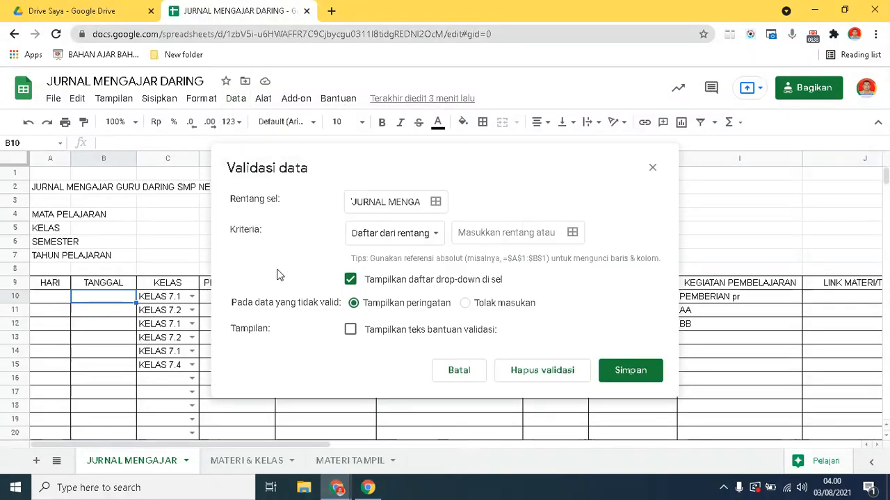
{"action": "left_click", "coordinate": [438, 236]}
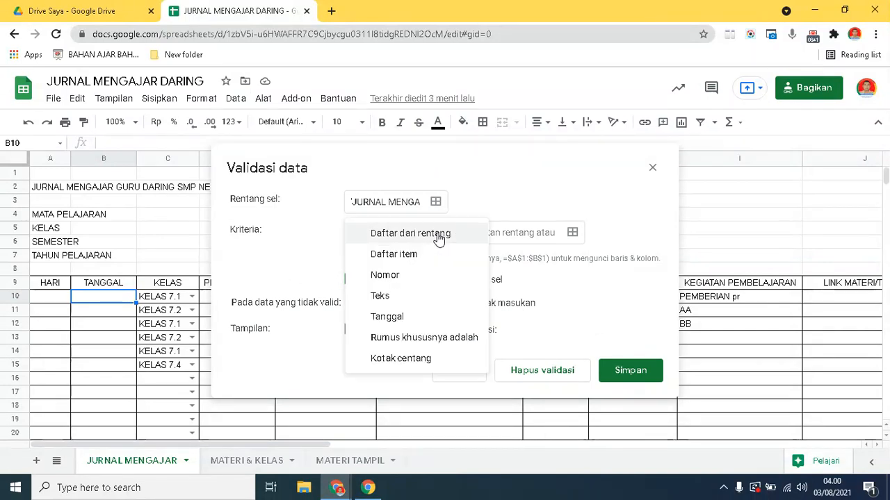
{"action": "left_click", "coordinate": [386, 321]}
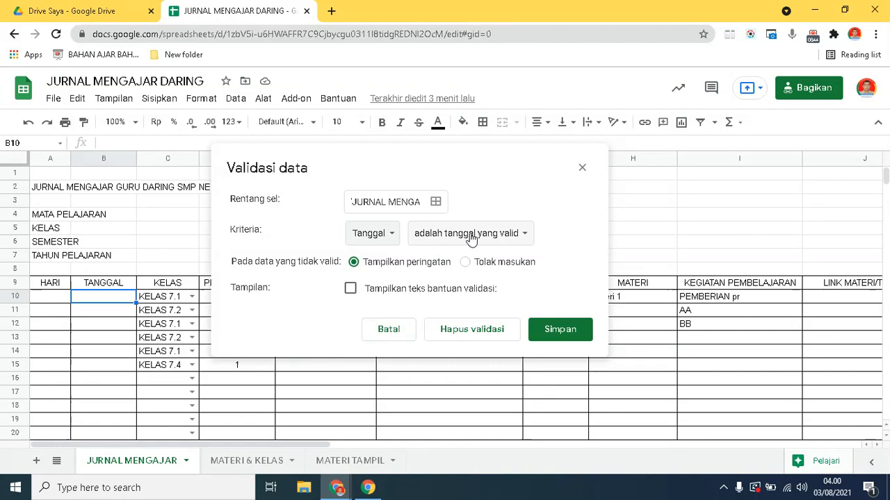
{"action": "left_click", "coordinate": [558, 332]}
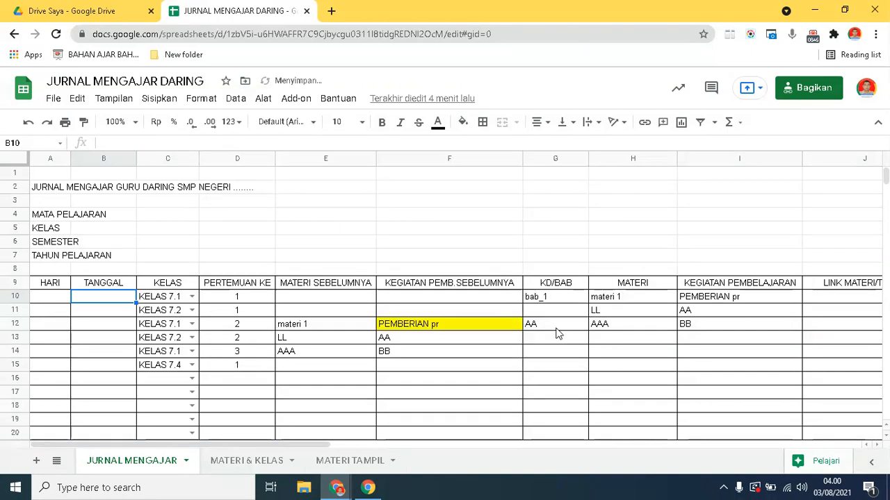
Test the calendar picker by entering the date 03/08/2021 in B10 and examine the HARI formula in A10
{"action": "double_click", "coordinate": [111, 297]}
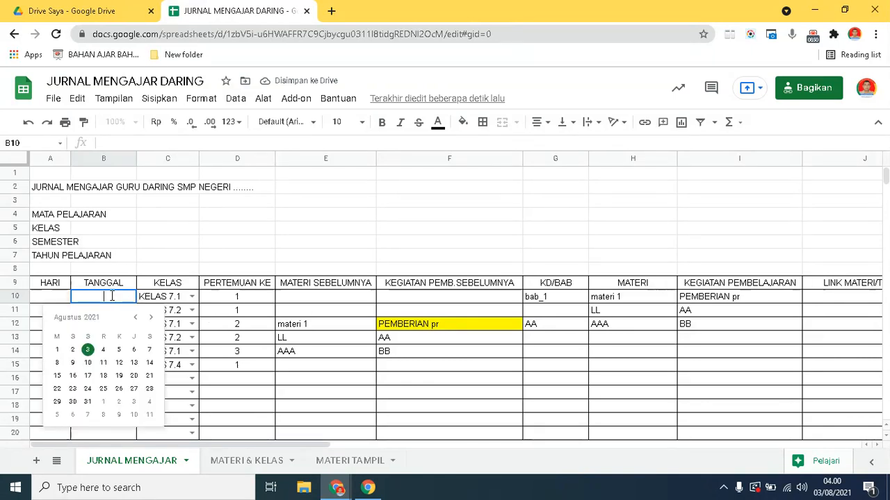
{"action": "left_click", "coordinate": [87, 349]}
{"action": "left_click", "coordinate": [54, 295]}
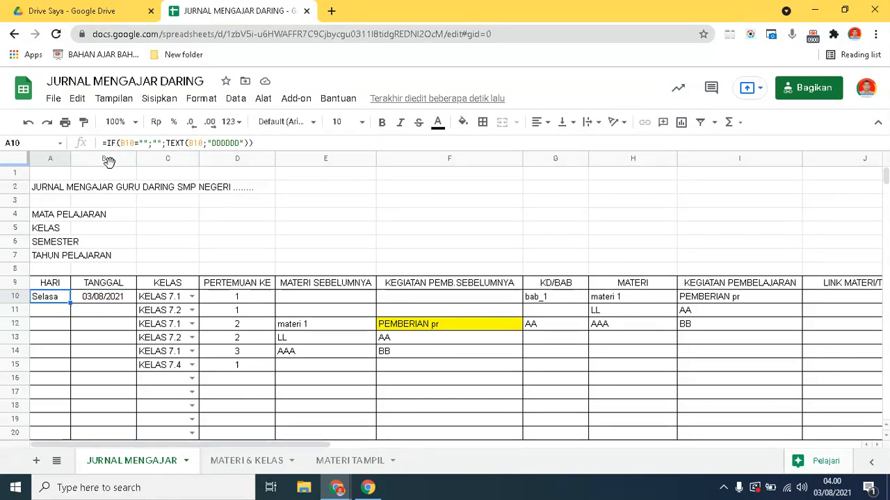
{"action": "left_click", "coordinate": [118, 299]}
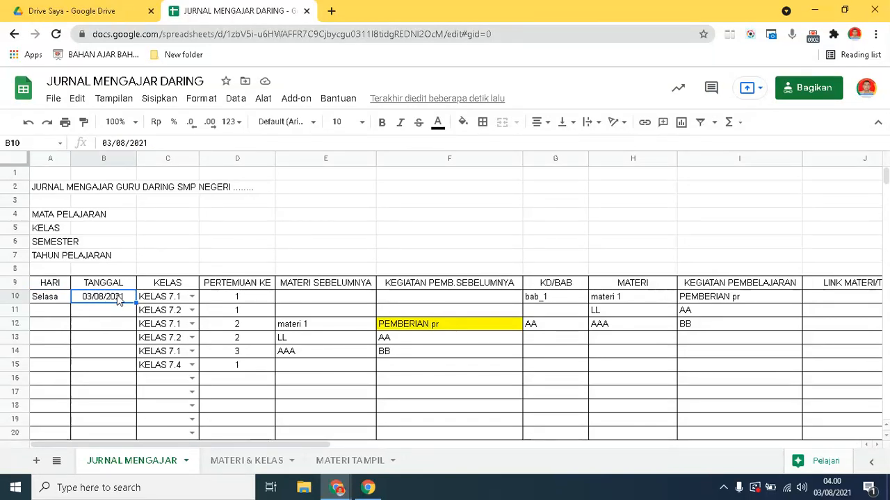
{"action": "left_click", "coordinate": [59, 301]}
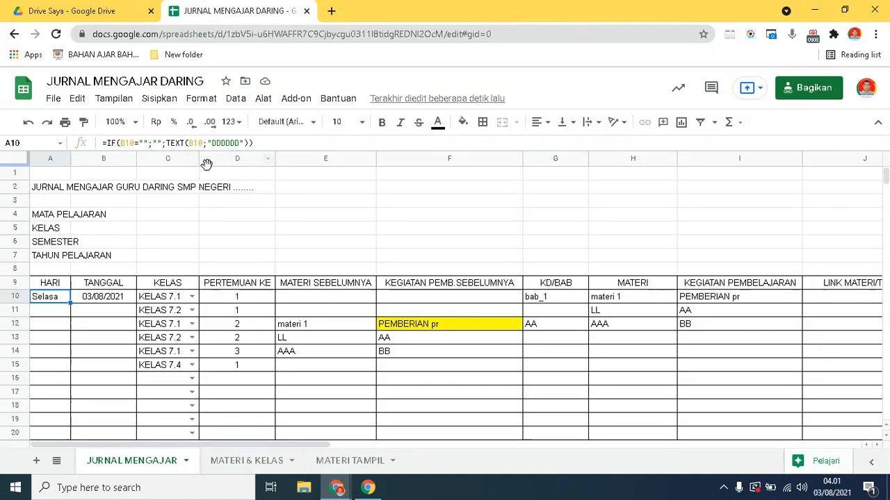
Clear the date from B10 and fill the empty validated TANGGAL cell down to B20
{"action": "left_click", "coordinate": [94, 304]}
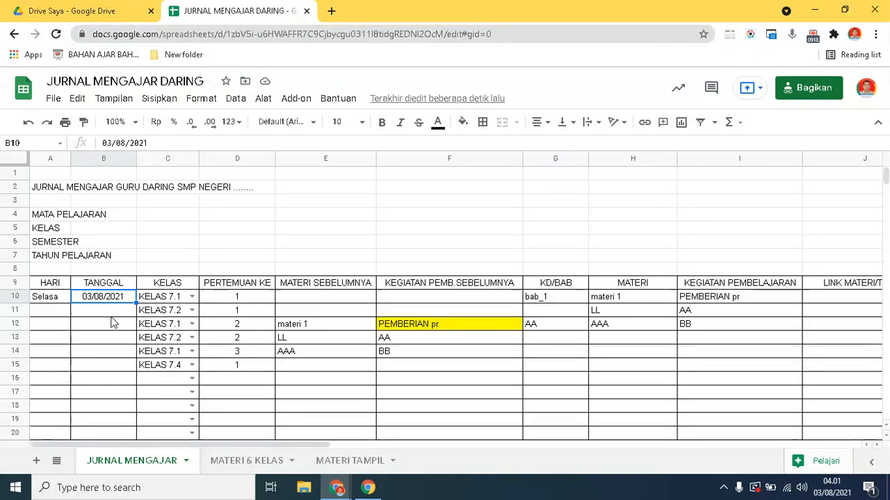
{"action": "key", "text": "Delete"}
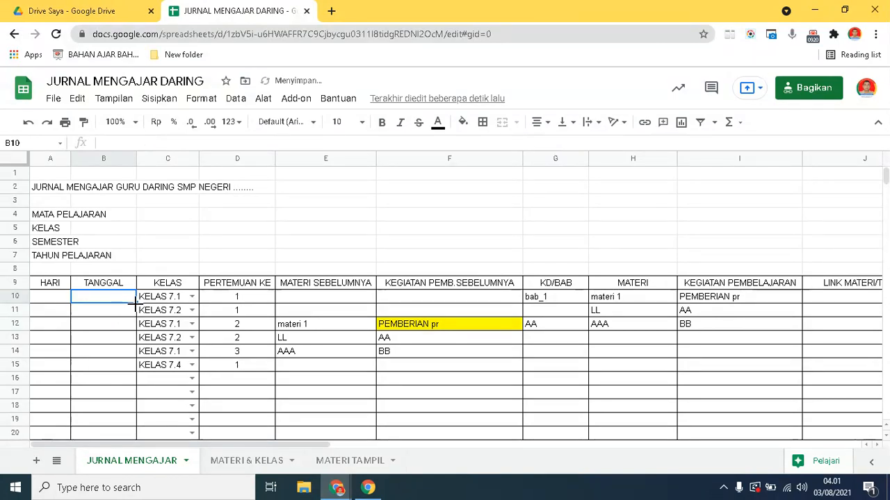
{"action": "left_click_drag", "start_coordinate": [136, 303], "coordinate": [116, 436]}
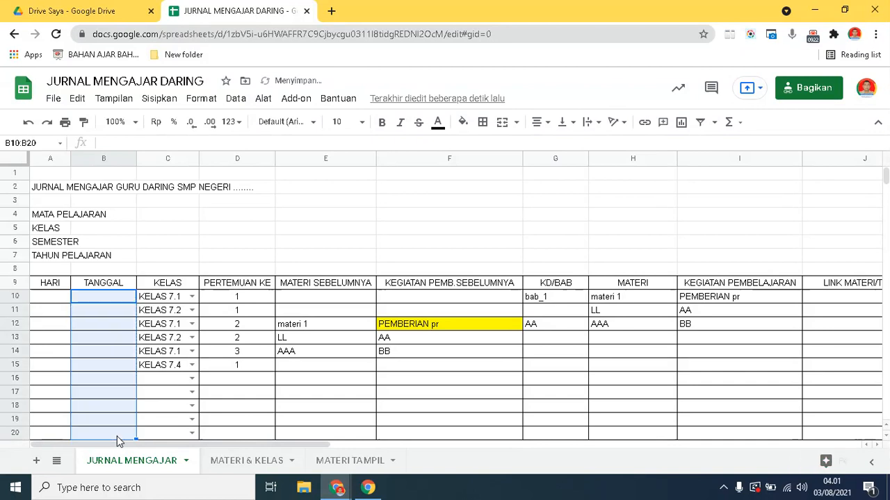
Enter the date 03/08/2021 in the TANGGAL cell B10 and check the calendar picker in B11 without choosing a date
{"action": "double_click", "coordinate": [95, 296]}
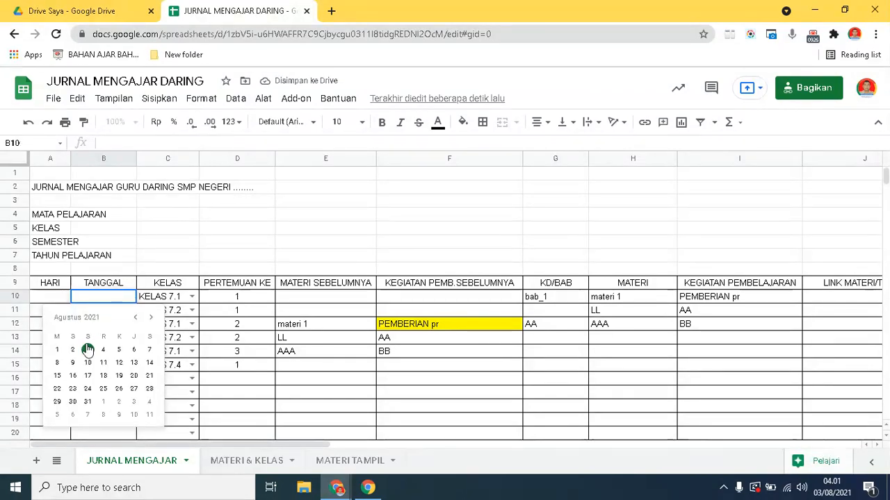
{"action": "left_click", "coordinate": [87, 349]}
{"action": "double_click", "coordinate": [93, 312]}
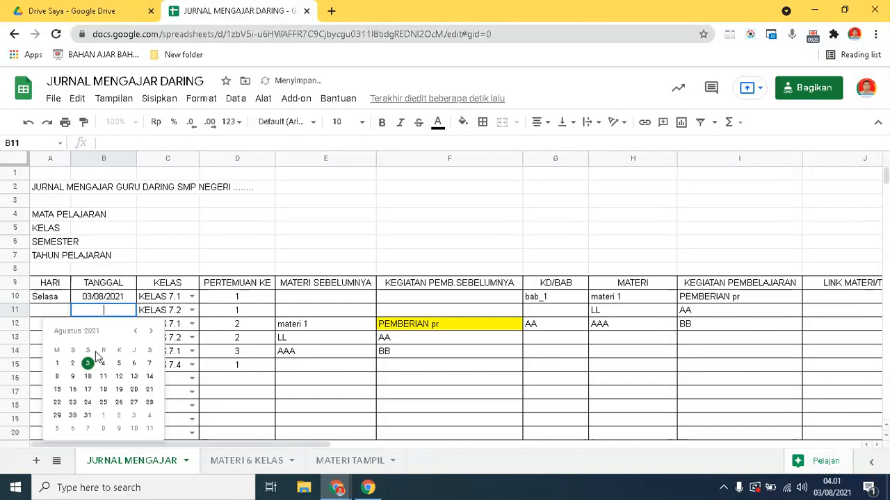
{"action": "left_click", "coordinate": [233, 233]}
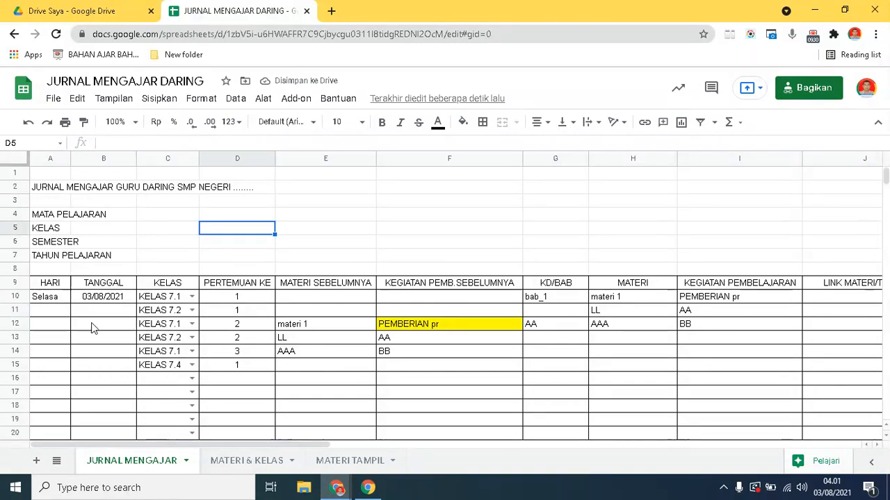
Examine the data validation settings of the KELAS cell C10 and leave them without saving
{"action": "left_click", "coordinate": [160, 299]}
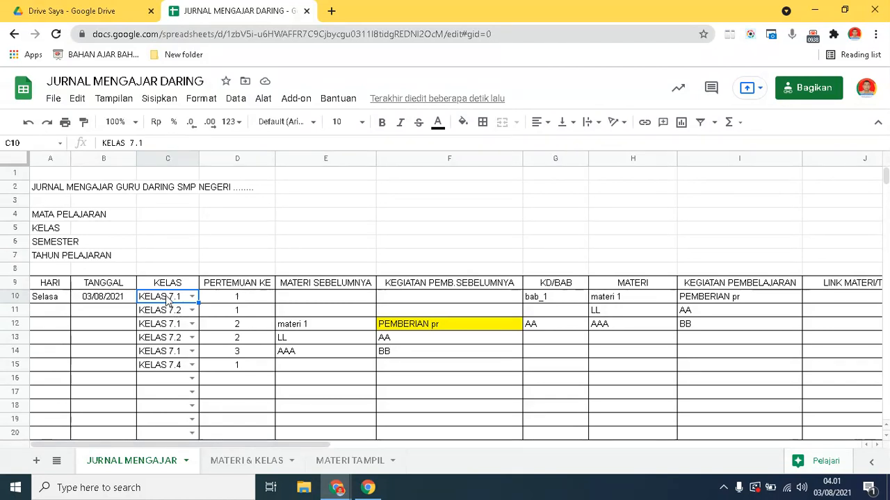
{"action": "left_click", "coordinate": [236, 99]}
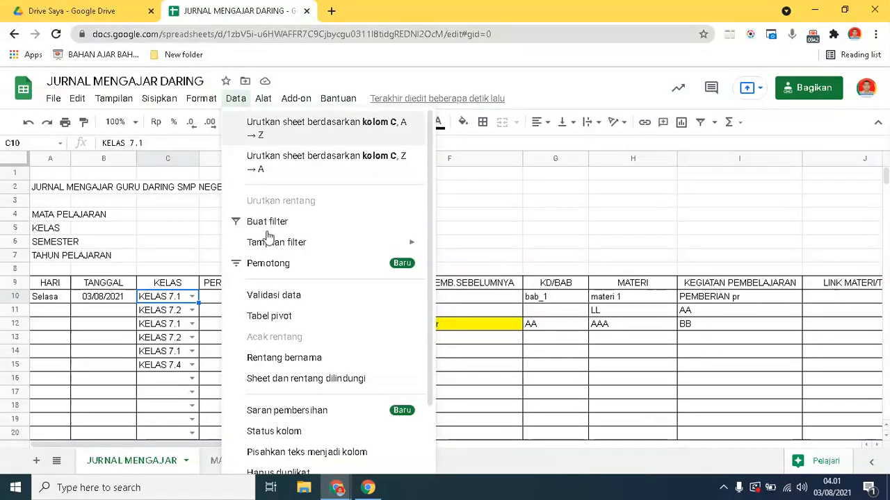
{"action": "left_click", "coordinate": [276, 298]}
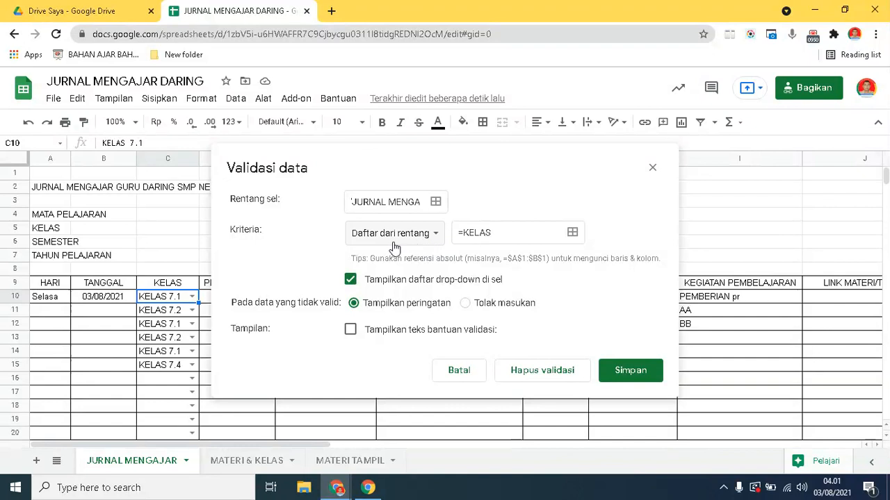
{"action": "left_click", "coordinate": [457, 372]}
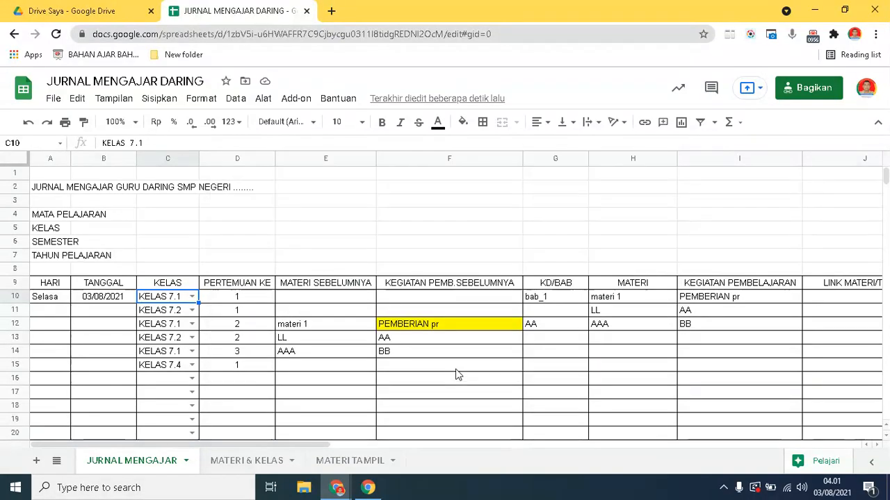
Examine the class list B17:B20 on the MATERI & KELAS sheet and review the named ranges, including KELAS
{"action": "left_click", "coordinate": [236, 466]}
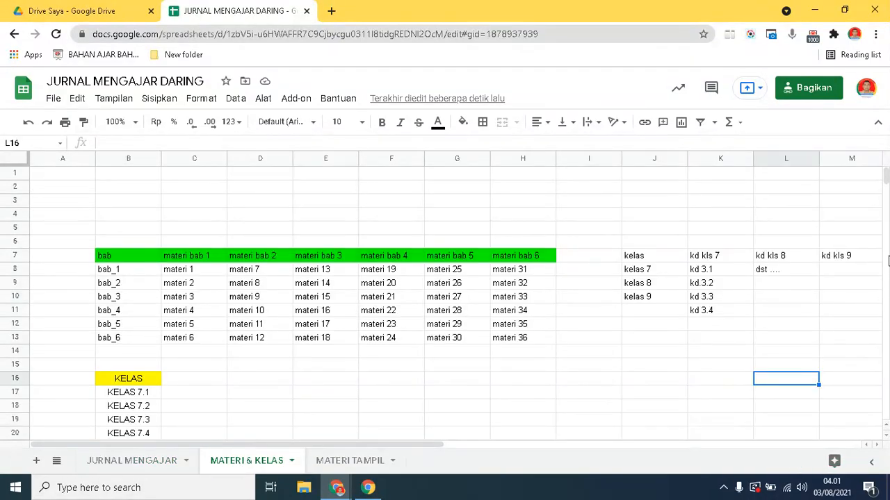
{"action": "scroll", "coordinate": [885, 180], "scroll_direction": "down", "scroll_amount": 2}
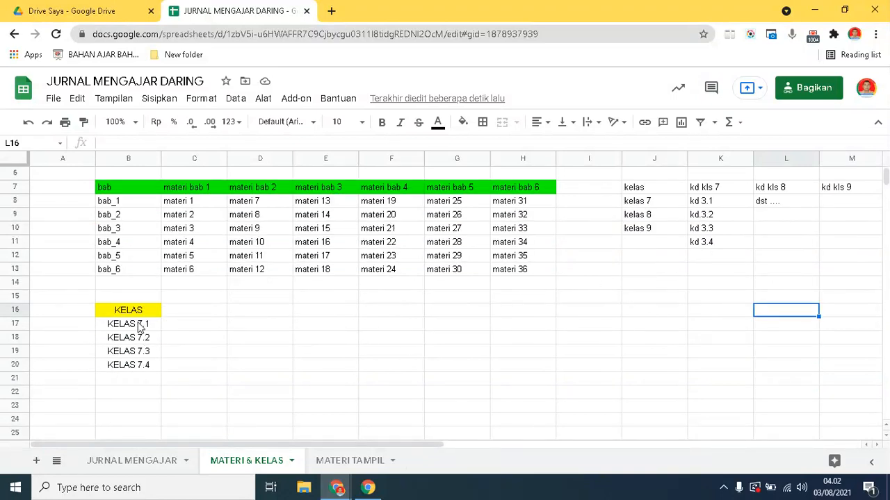
{"action": "left_click", "coordinate": [199, 326]}
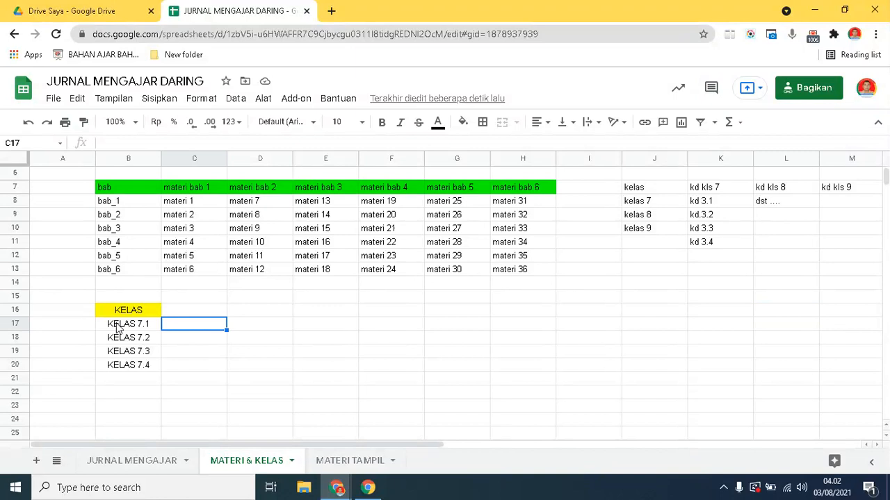
{"action": "left_click", "coordinate": [118, 327]}
{"action": "left_click", "coordinate": [143, 364]}
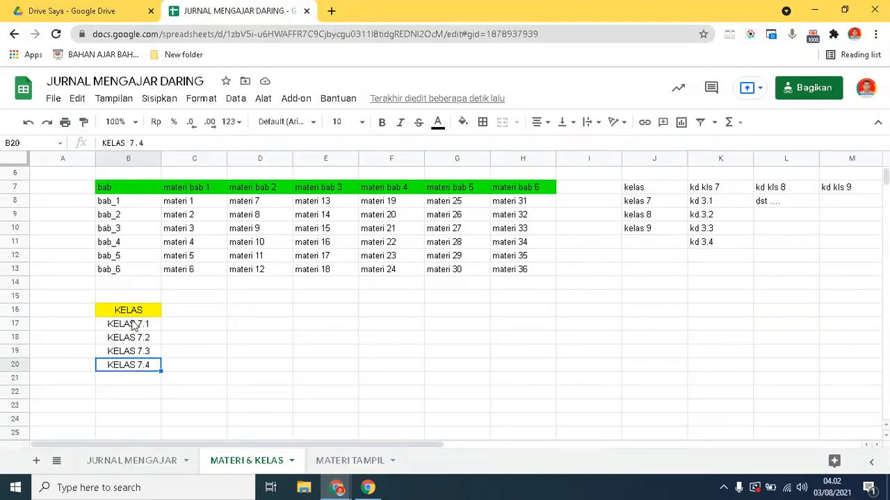
{"action": "left_click_drag", "start_coordinate": [132, 328], "coordinate": [133, 364]}
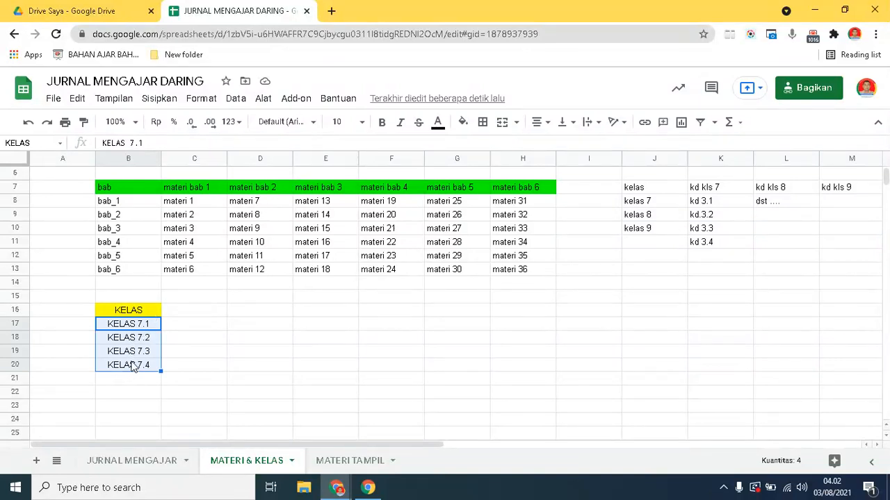
{"action": "left_click", "coordinate": [235, 100]}
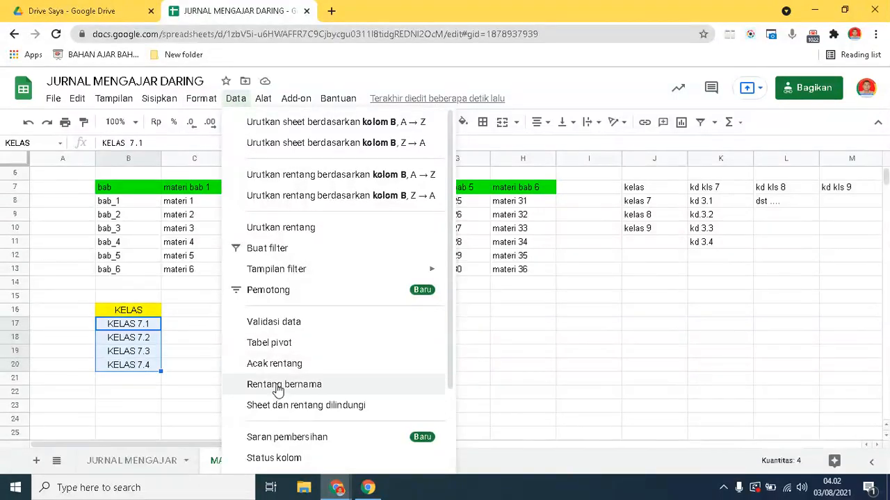
{"action": "left_click", "coordinate": [278, 386]}
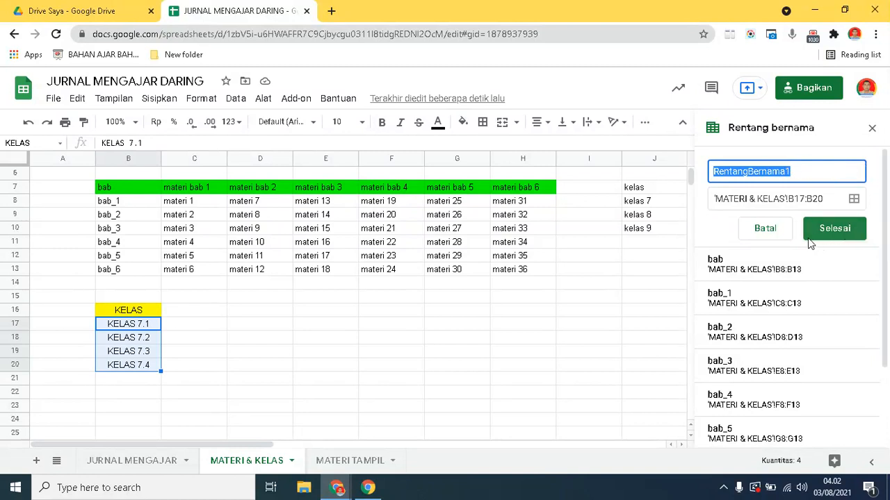
{"action": "scroll", "coordinate": [887, 207], "scroll_direction": "down", "scroll_amount": 3}
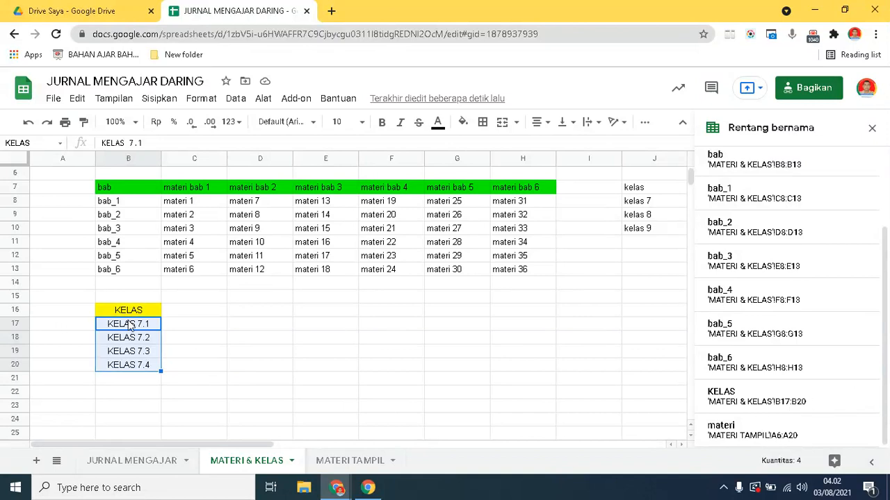
{"action": "left_click", "coordinate": [871, 130]}
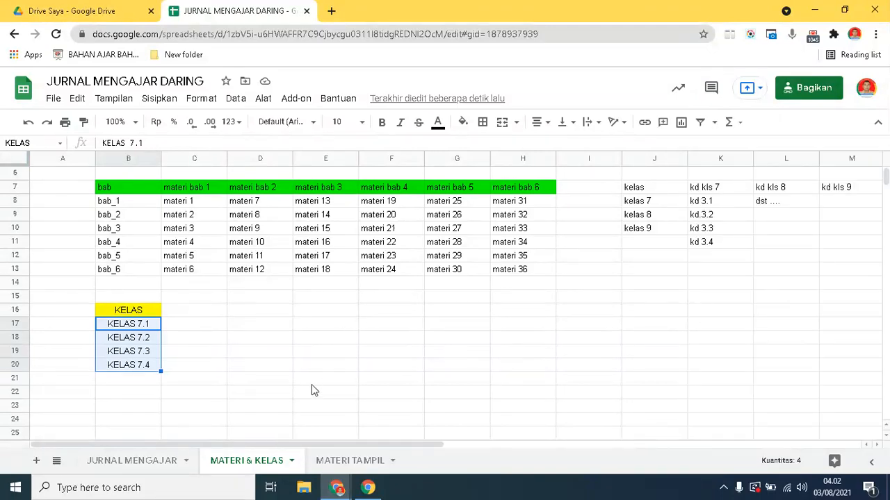
Set the data validation of cell C10 on the JURNAL MENGAJAR sheet to "Daftar dari rentang" with the range =KELAS
{"action": "left_click", "coordinate": [127, 465]}
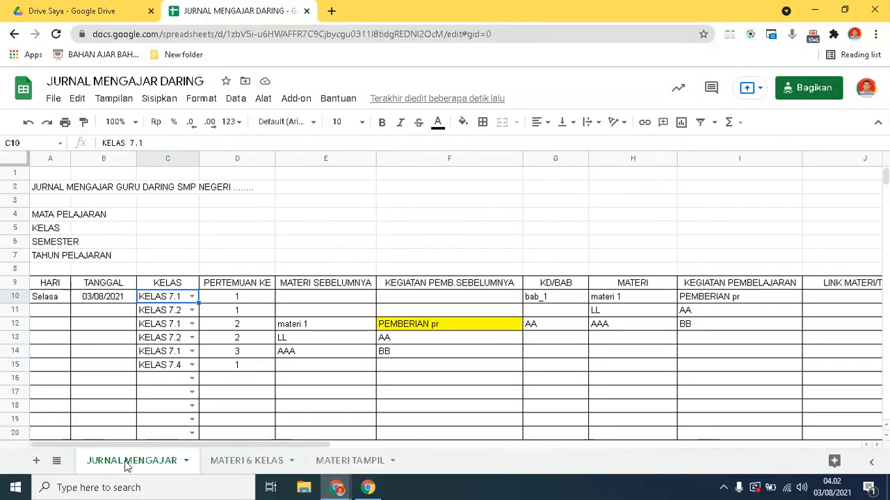
{"action": "left_click", "coordinate": [237, 102]}
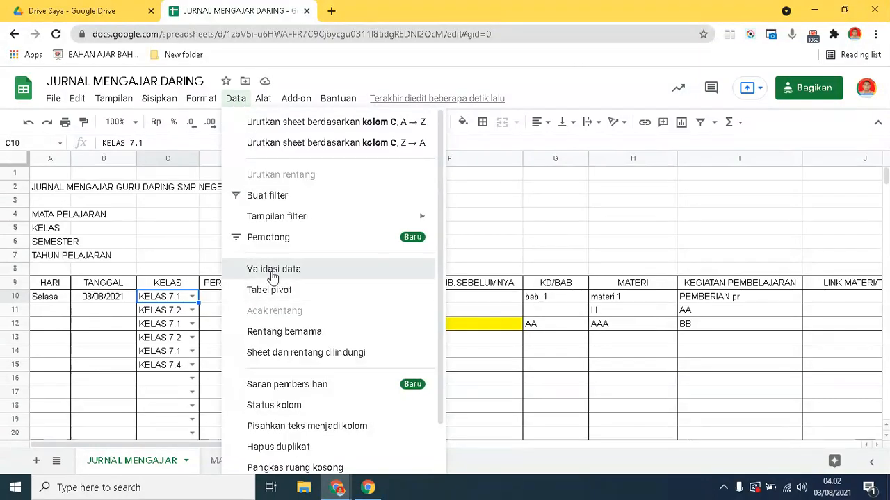
{"action": "left_click", "coordinate": [271, 270]}
{"action": "left_click_drag", "start_coordinate": [494, 232], "coordinate": [423, 245]}
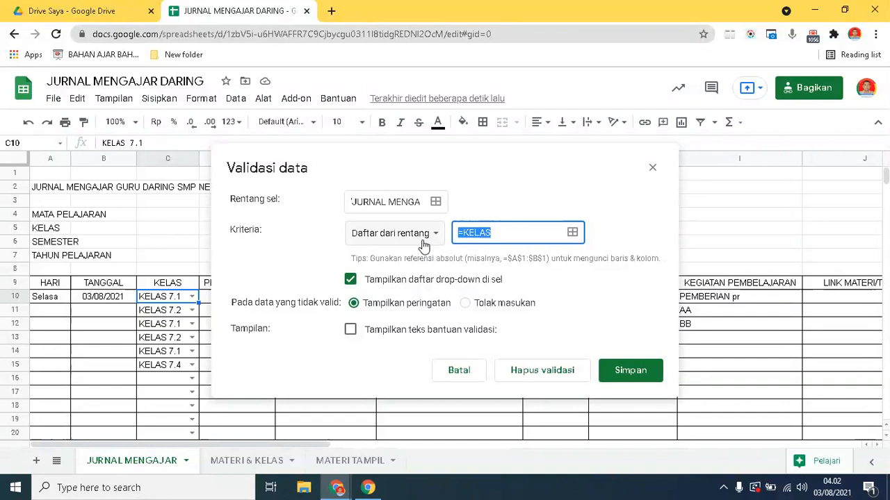
{"action": "type", "text": "=kelas"}
{"action": "key", "text": "BackSpace"}
{"action": "key", "text": "BackSpace"}
{"action": "key", "text": "BackSpace"}
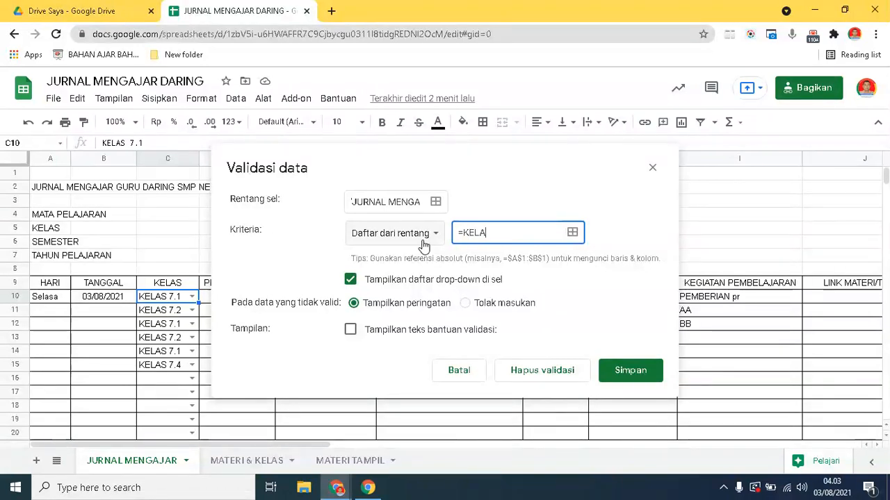
{"action": "left_click", "coordinate": [624, 372]}
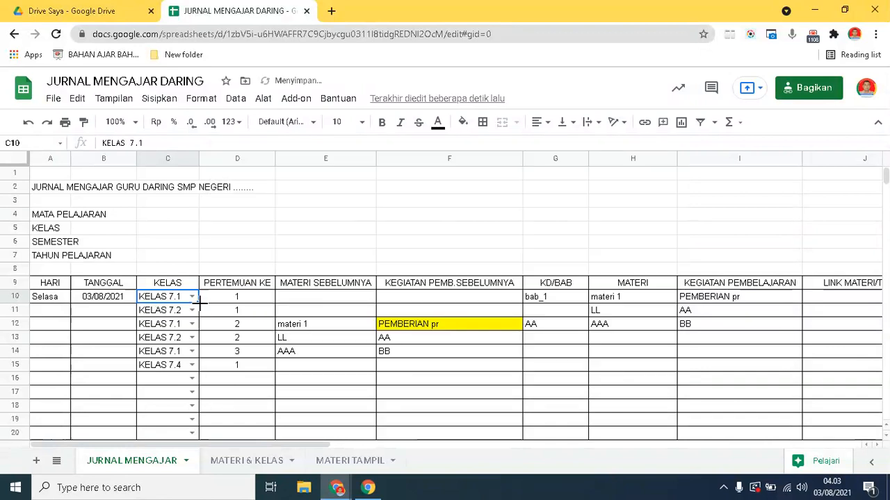
Try to fill the KELAS cell C10 down to C20, undo the fill, and check the class choices offered in C10
{"action": "left_click_drag", "start_coordinate": [197, 304], "coordinate": [176, 436]}
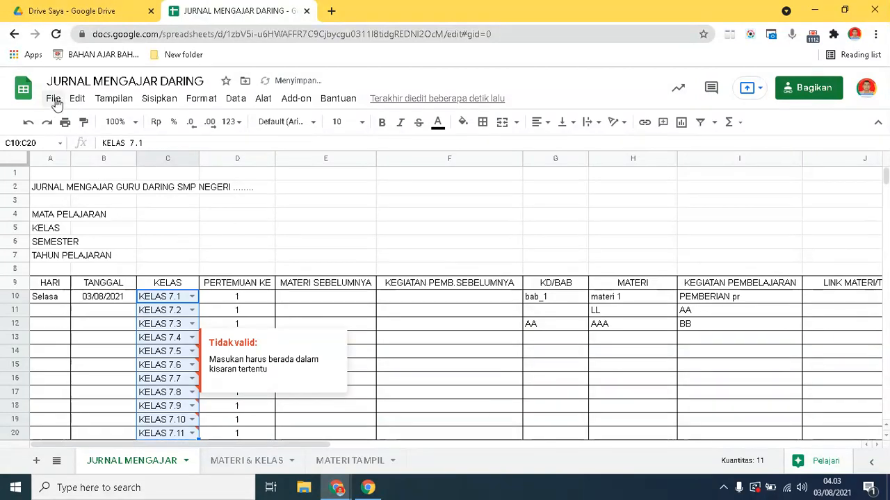
{"action": "left_click", "coordinate": [28, 126]}
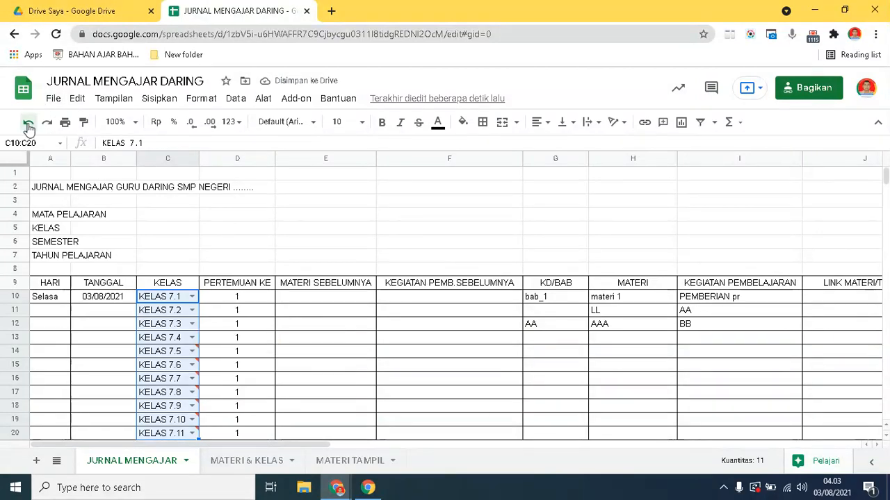
{"action": "left_click", "coordinate": [192, 298]}
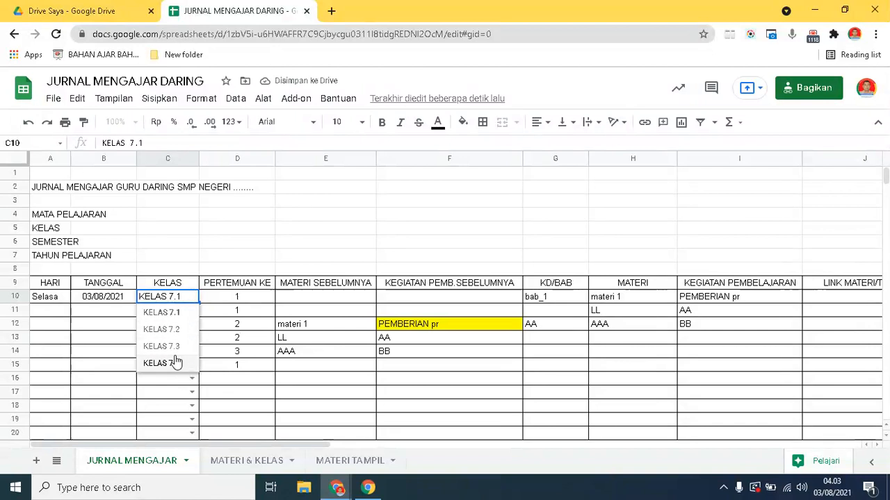
Examine the PERTEMUAN KE formulas in D10 and D12 against the KELAS entries in C10 and C12
{"action": "left_click", "coordinate": [225, 300]}
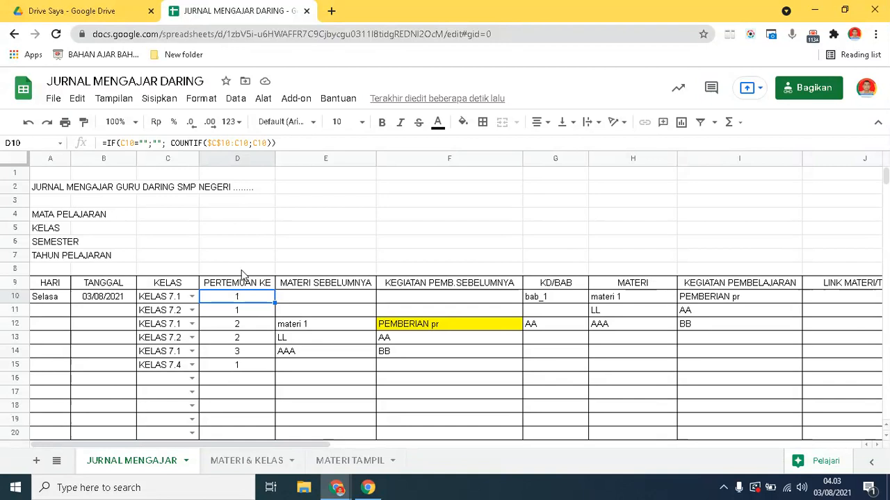
{"action": "left_click", "coordinate": [166, 299]}
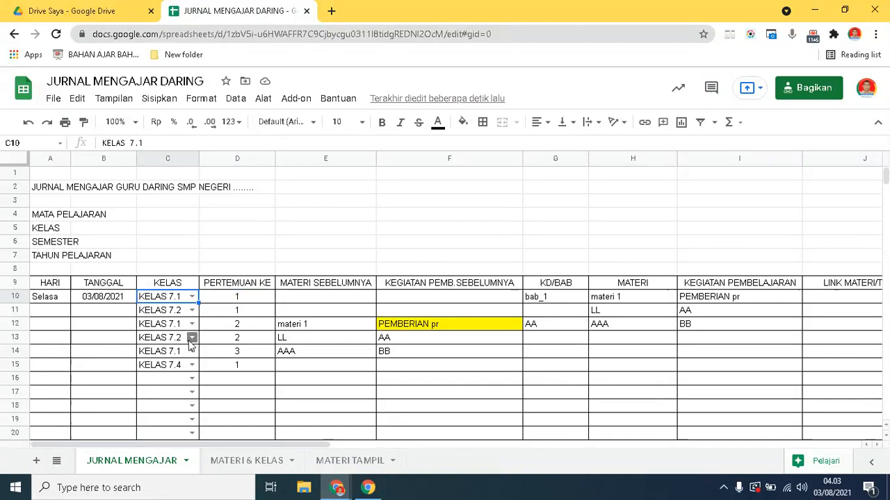
{"action": "left_click", "coordinate": [171, 326]}
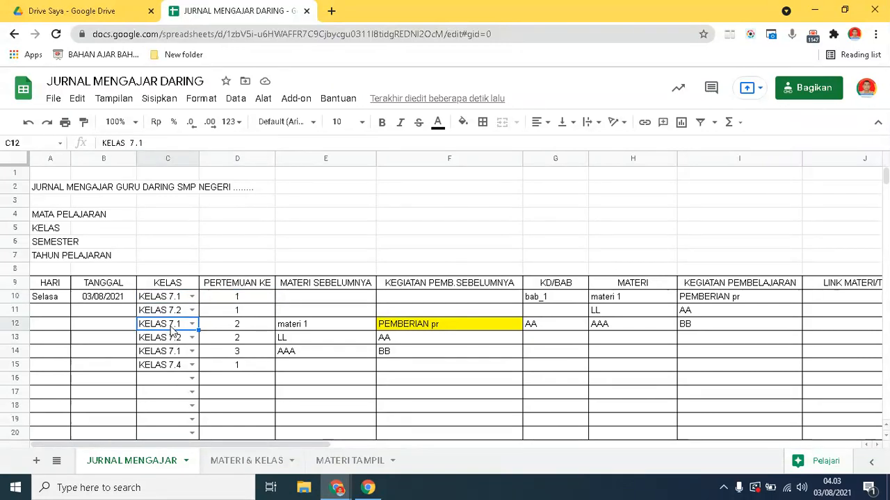
{"action": "left_click", "coordinate": [237, 327]}
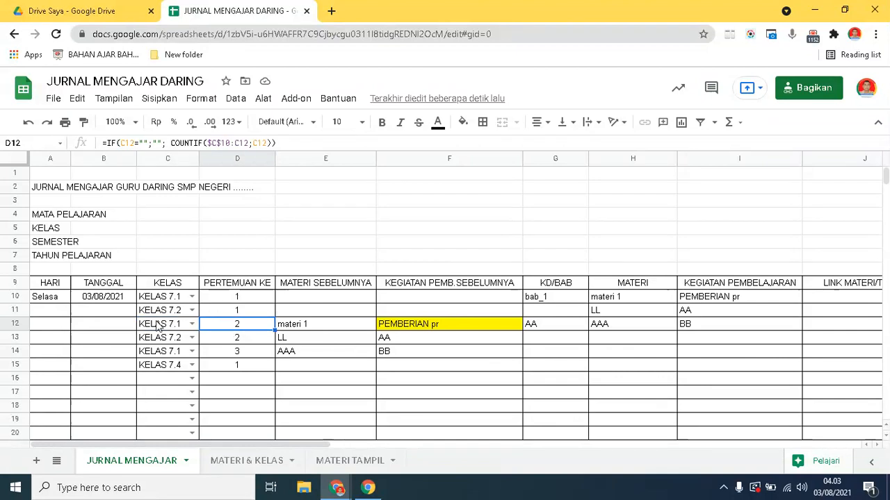
{"action": "left_click", "coordinate": [240, 295]}
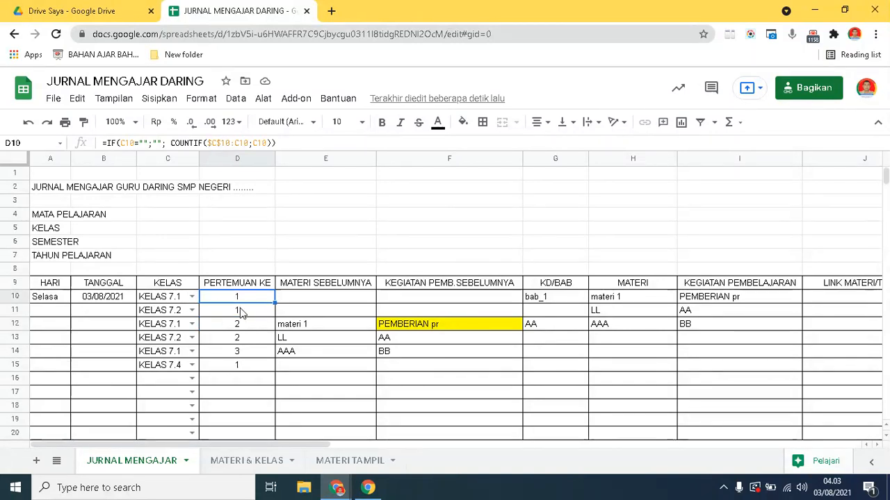
{"action": "left_click", "coordinate": [170, 329]}
{"action": "left_click", "coordinate": [237, 327]}
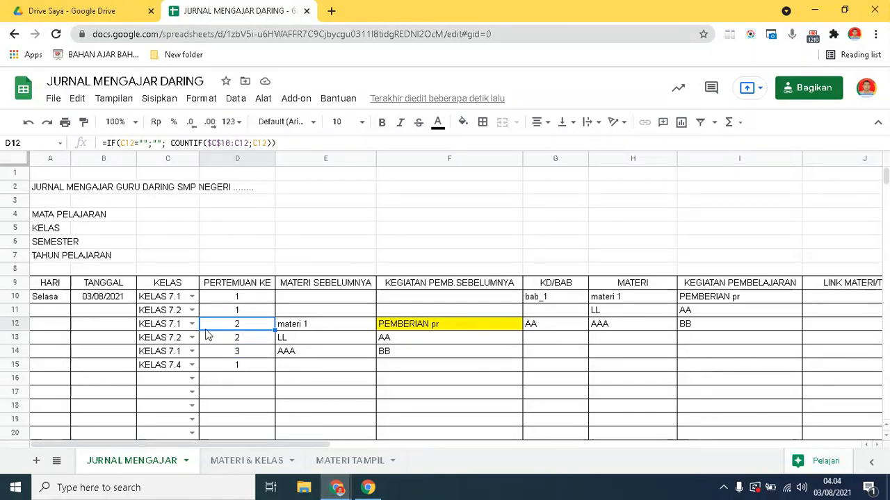
{"action": "left_click", "coordinate": [178, 299]}
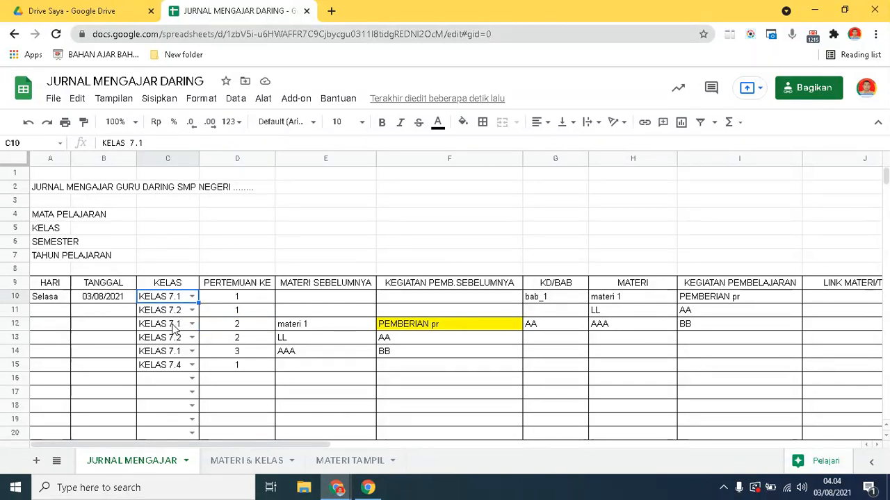
{"action": "left_click", "coordinate": [174, 327]}
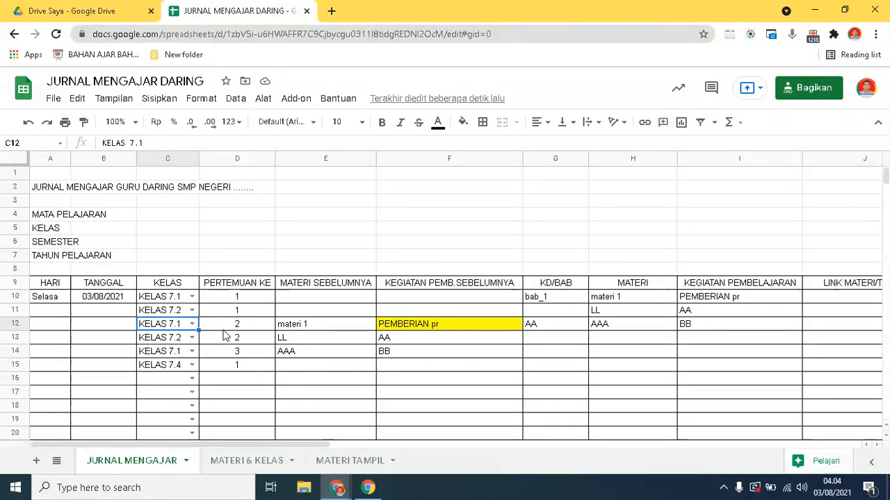
{"action": "left_click", "coordinate": [234, 299]}
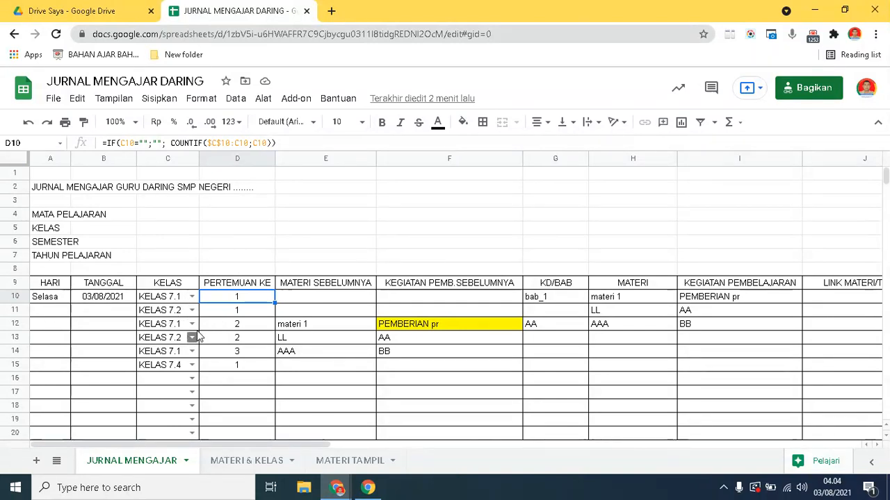
{"action": "left_click", "coordinate": [233, 326]}
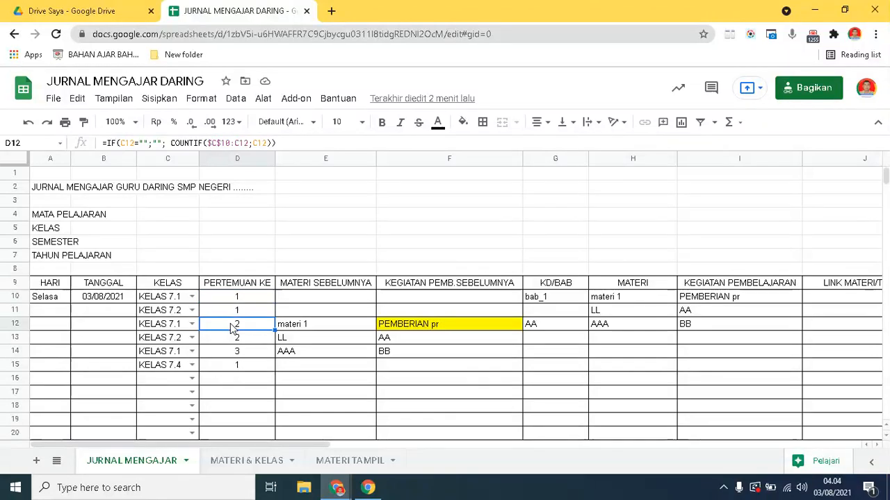
{"action": "left_click", "coordinate": [160, 327]}
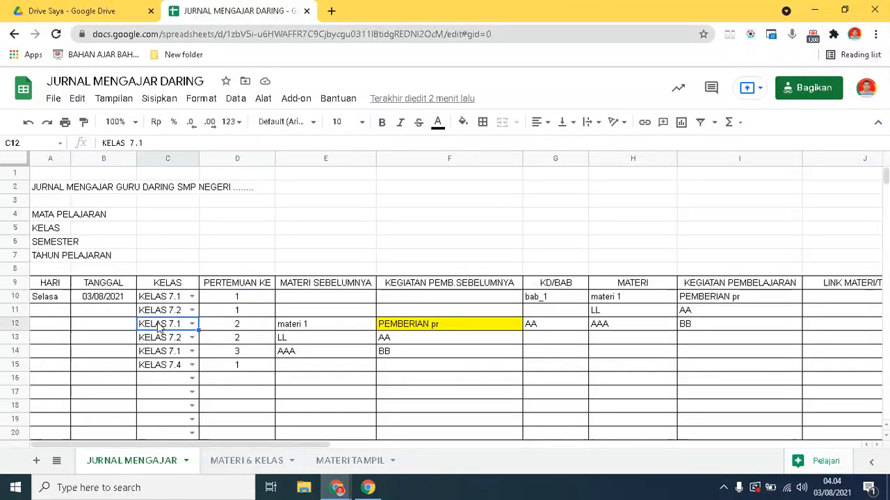
Examine the PERTEMUAN KE formulas in D13 and D10 and the previous-material and previous-activity cells in rows 10 and 11
{"action": "left_click", "coordinate": [239, 339]}
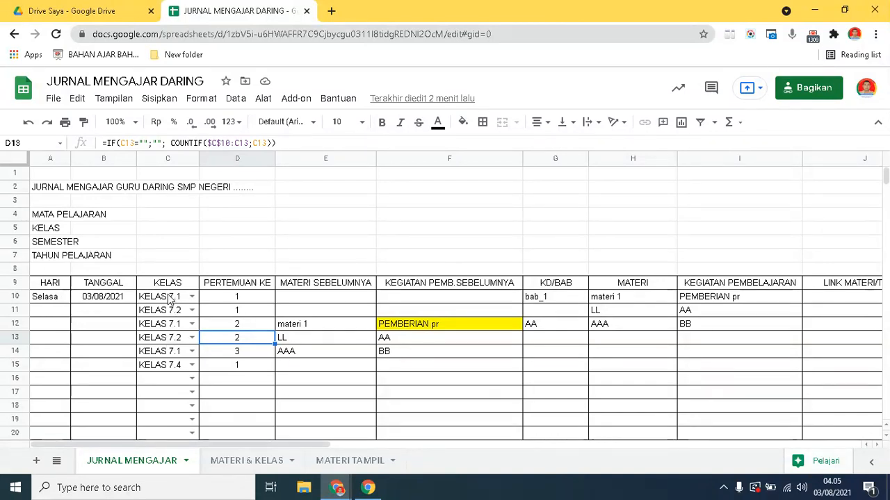
{"action": "left_click", "coordinate": [251, 299]}
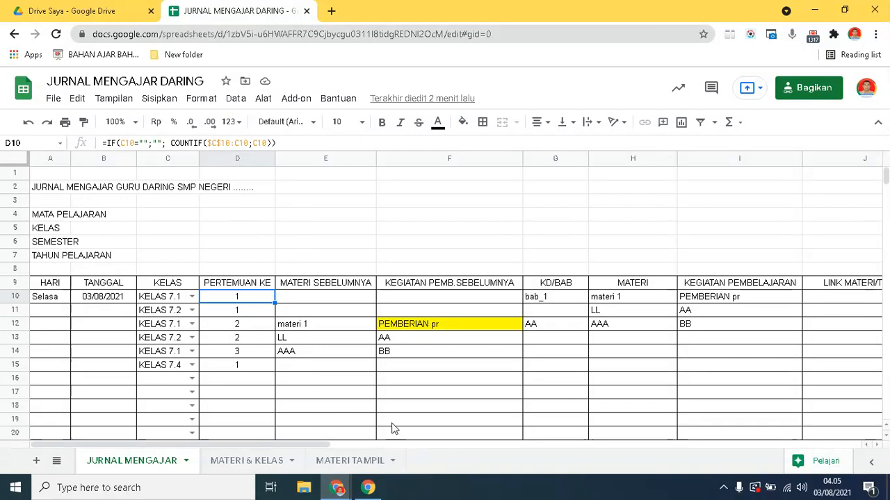
{"action": "left_click", "coordinate": [332, 304]}
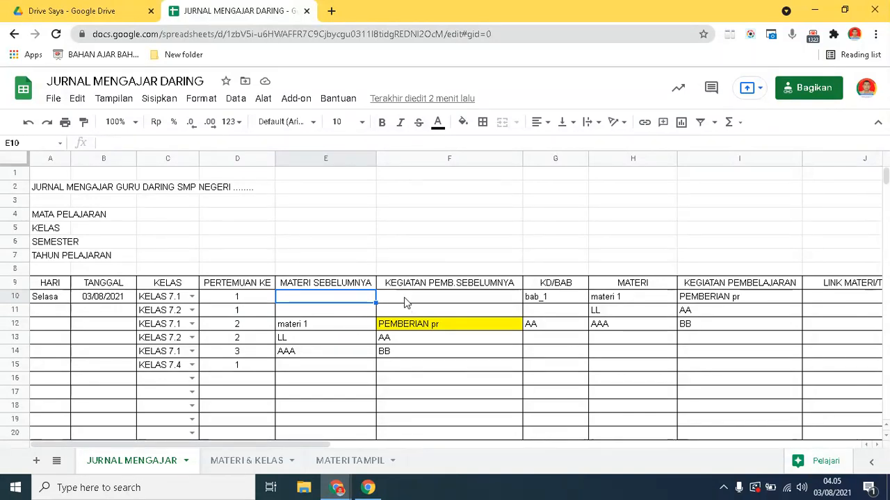
{"action": "left_click", "coordinate": [406, 303]}
{"action": "left_click", "coordinate": [351, 315]}
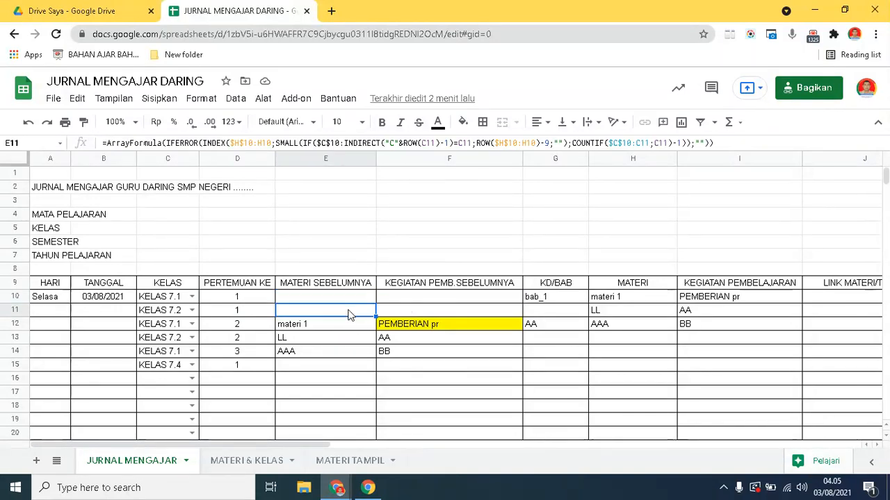
{"action": "left_click", "coordinate": [349, 296]}
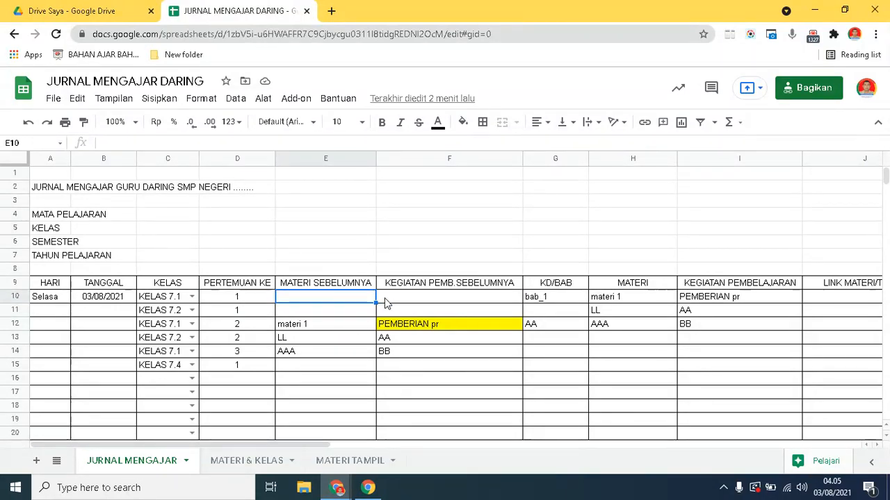
{"action": "left_click", "coordinate": [428, 302]}
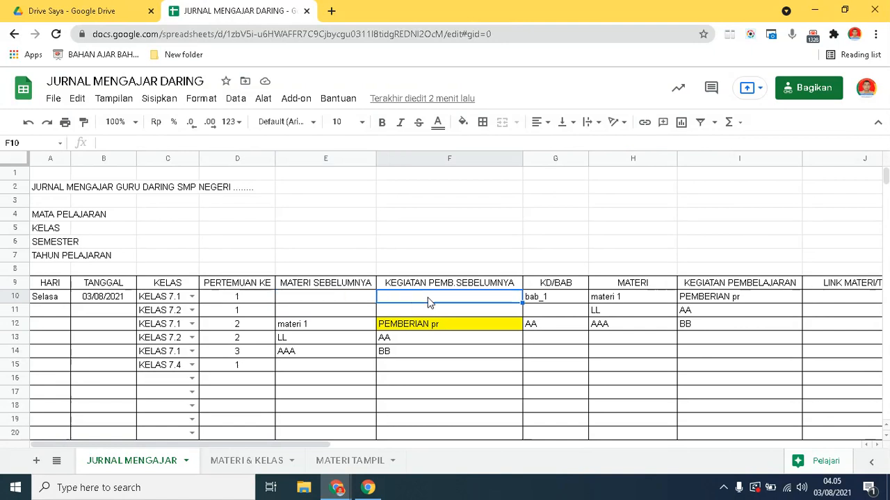
{"action": "left_click", "coordinate": [316, 312]}
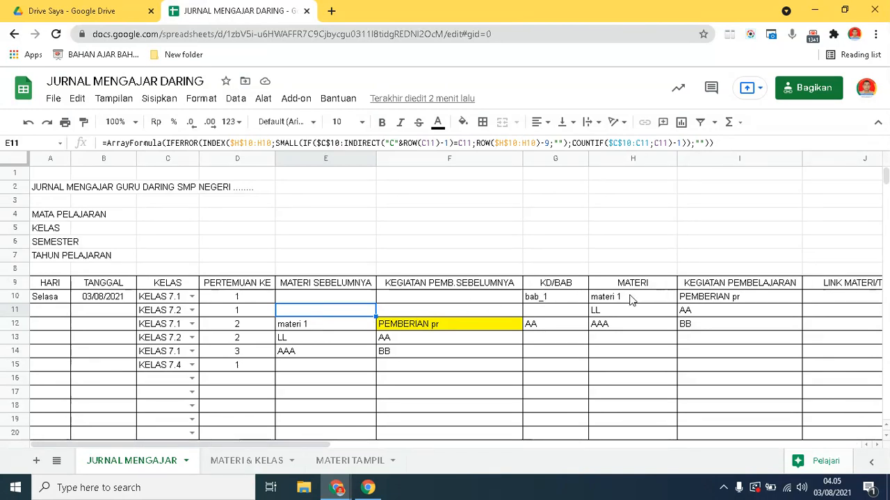
Examine the MATERI SEBELUMNYA formula in E12 and the neighbouring cell F12 against the source MATERI column H
{"action": "left_click", "coordinate": [306, 324]}
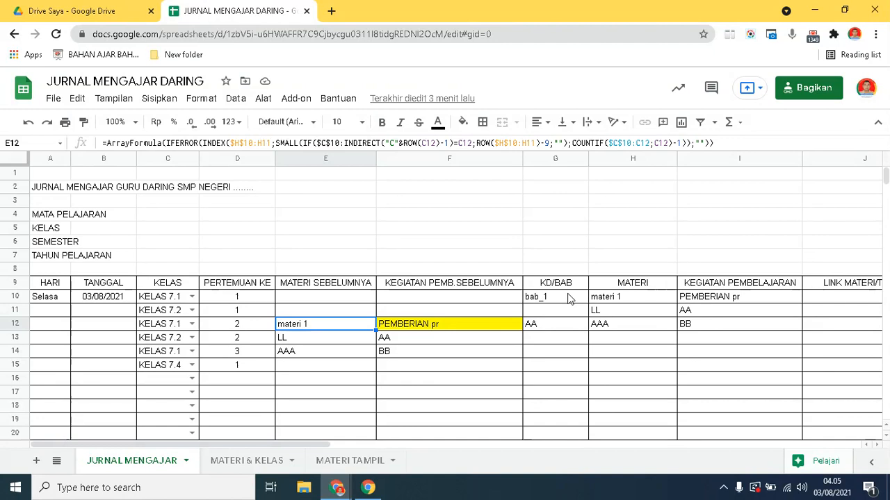
{"action": "left_click", "coordinate": [431, 324]}
{"action": "left_click", "coordinate": [332, 330]}
{"action": "left_click", "coordinate": [654, 298]}
{"action": "left_click", "coordinate": [651, 160]}
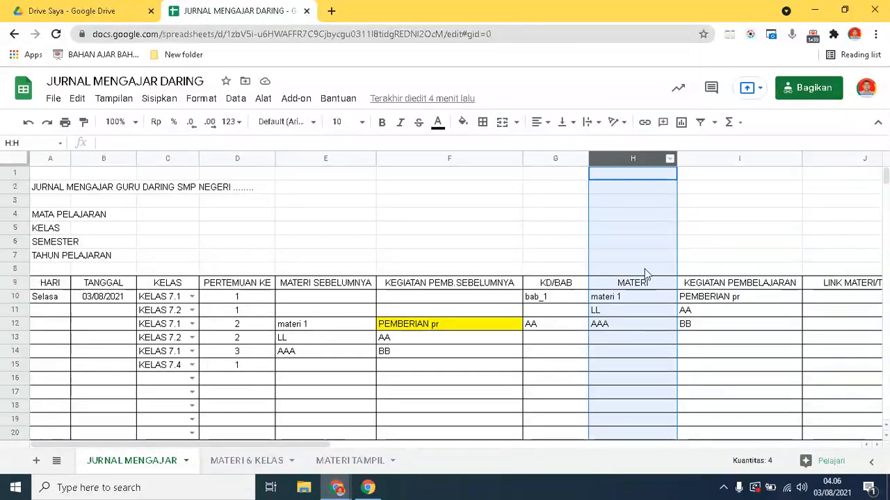
{"action": "left_click", "coordinate": [642, 285]}
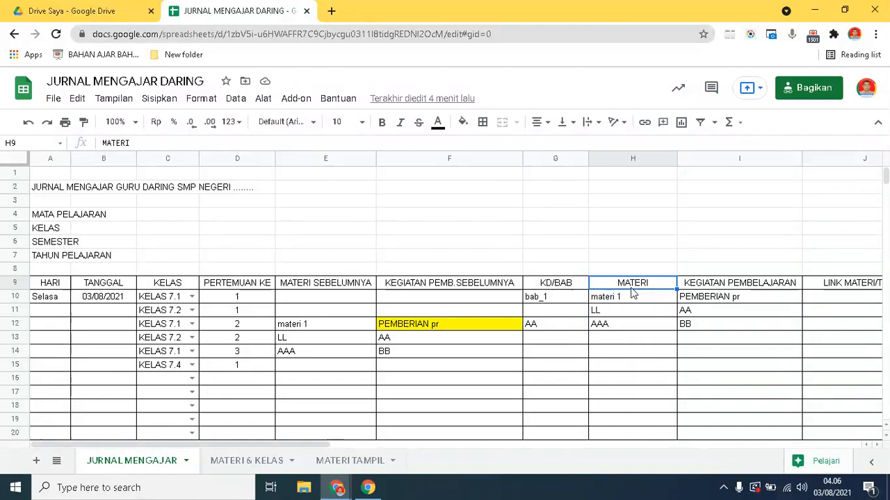
{"action": "left_click", "coordinate": [645, 162]}
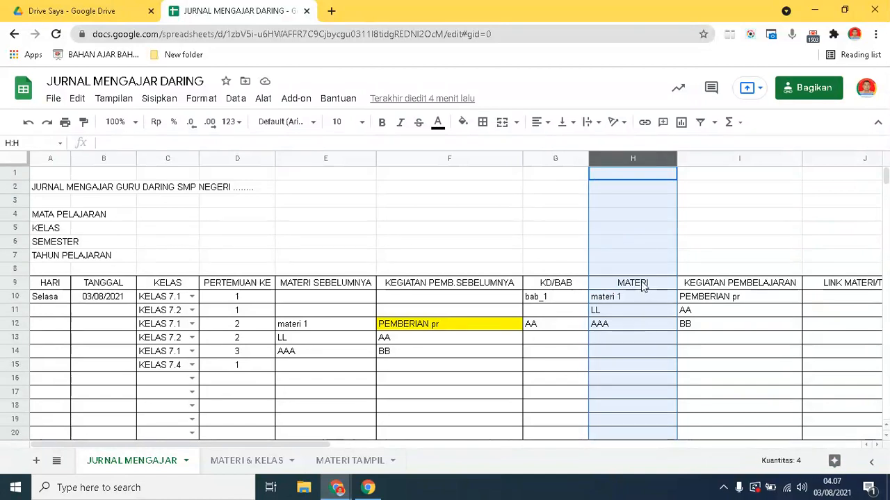
{"action": "left_click", "coordinate": [640, 284]}
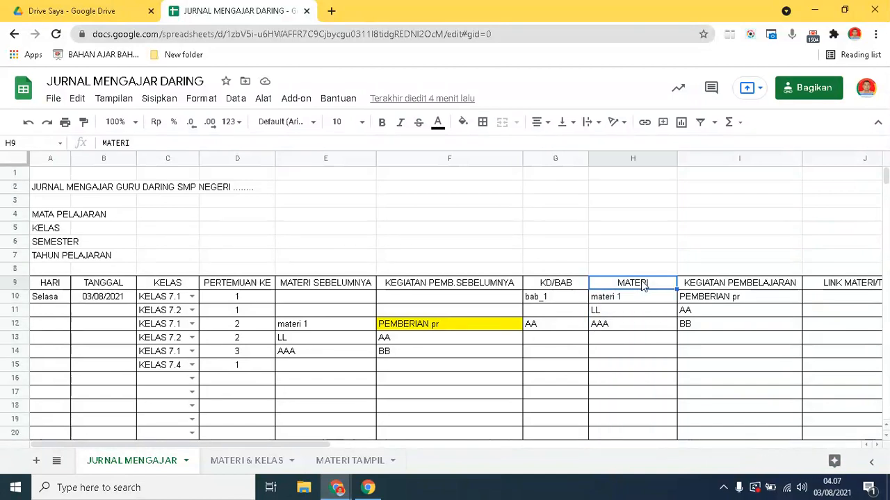
Compare the INDEX range in the E12 formula with the MATERI entries in H10 and H11
{"action": "left_click", "coordinate": [342, 326]}
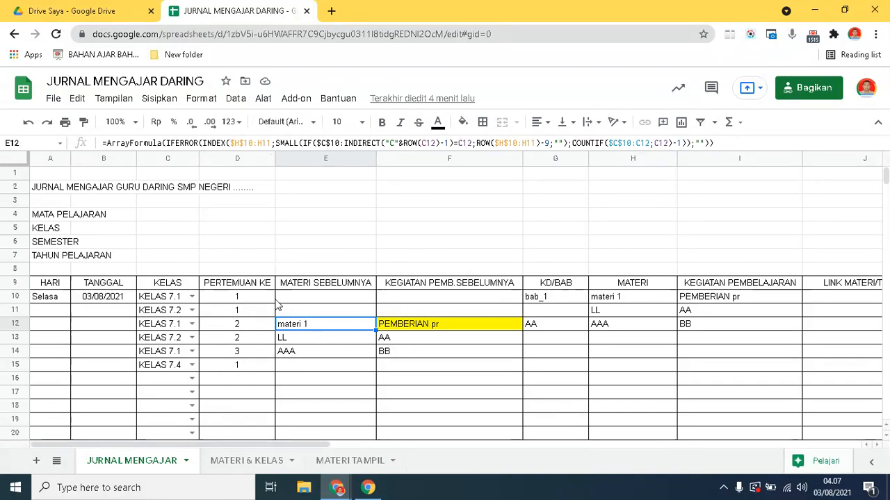
{"action": "left_click", "coordinate": [602, 301]}
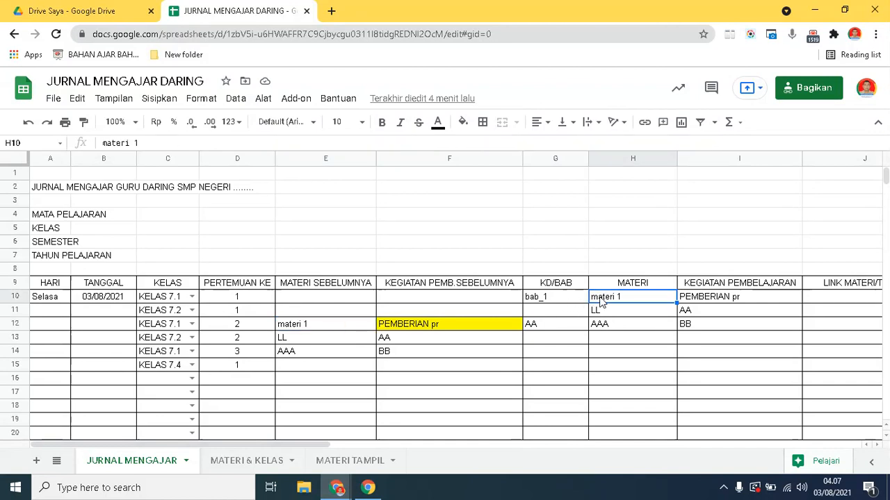
{"action": "left_click", "coordinate": [600, 313]}
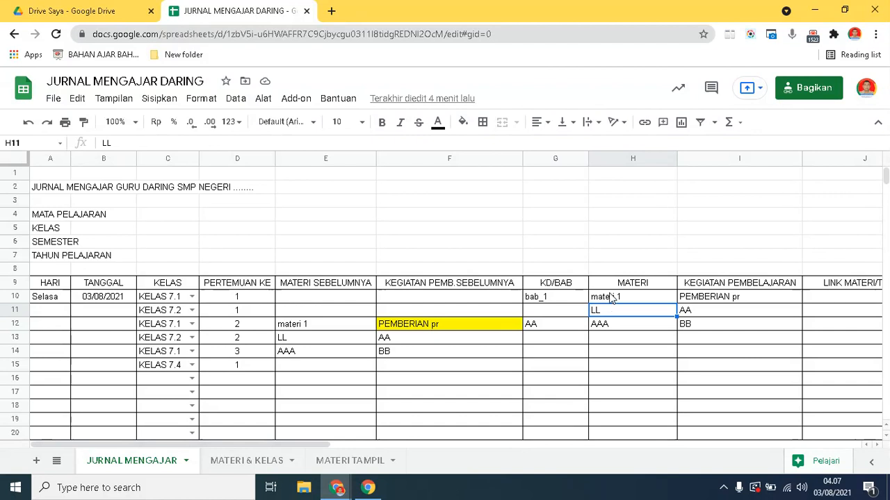
{"action": "left_click_drag", "start_coordinate": [611, 299], "coordinate": [607, 320]}
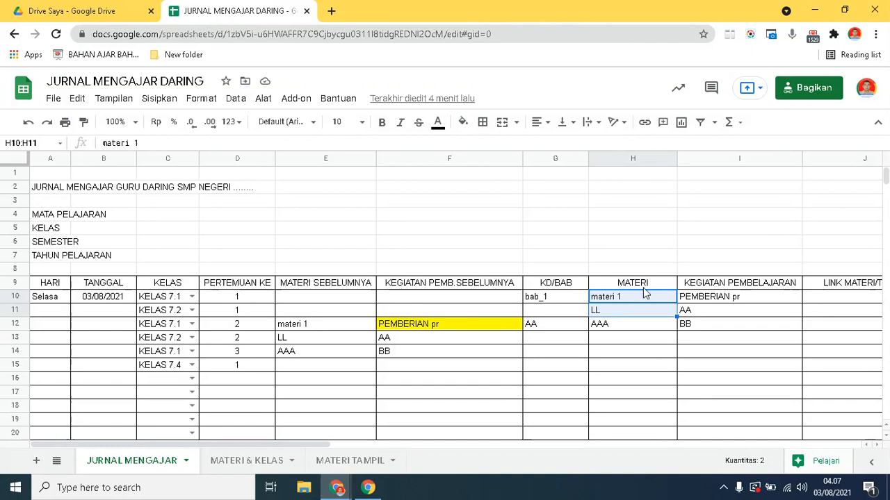
{"action": "left_click", "coordinate": [320, 330]}
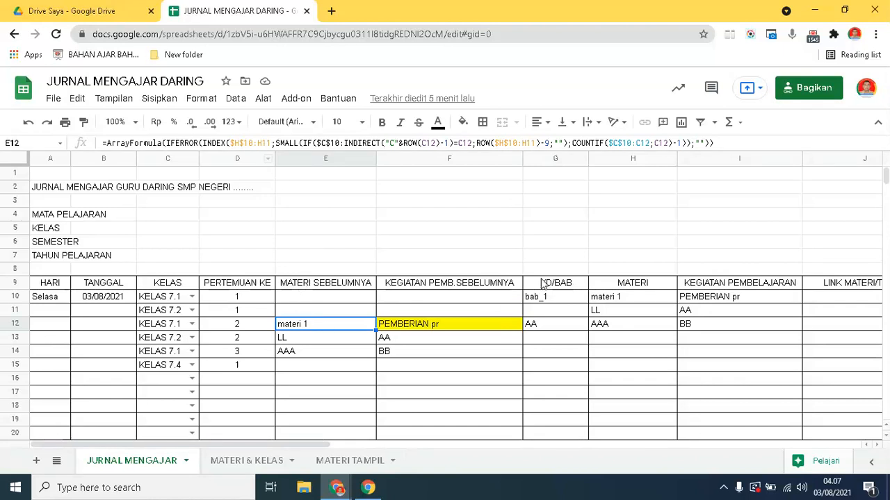
{"action": "left_click", "coordinate": [604, 299]}
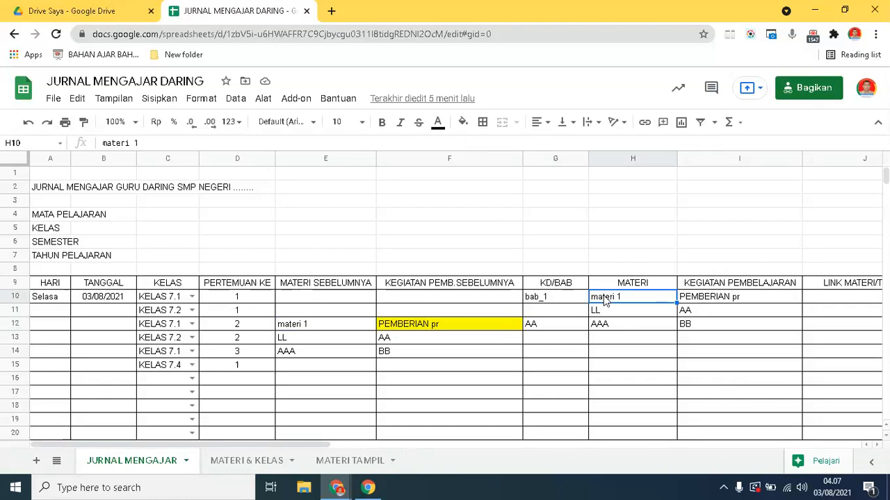
{"action": "left_click", "coordinate": [598, 313]}
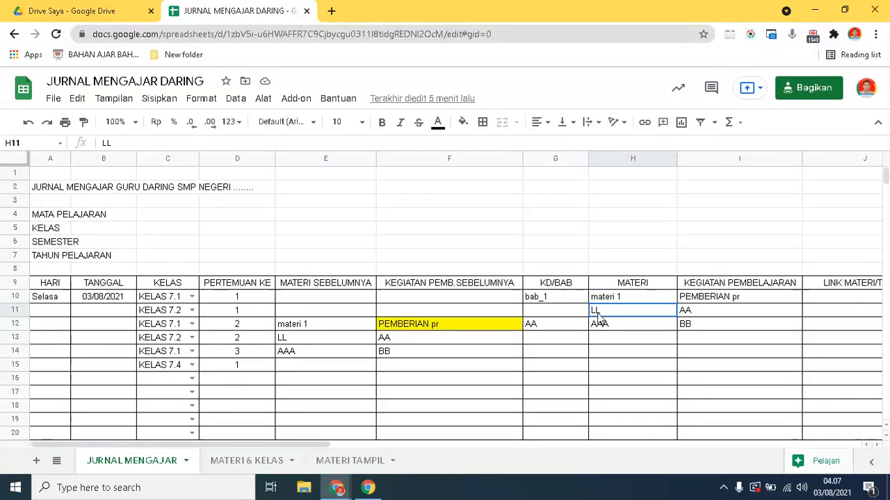
Compare the MATERI SEBELUMNYA array formulas in E11 to E14 with each other and with the first-row cell E10
{"action": "left_click", "coordinate": [337, 326]}
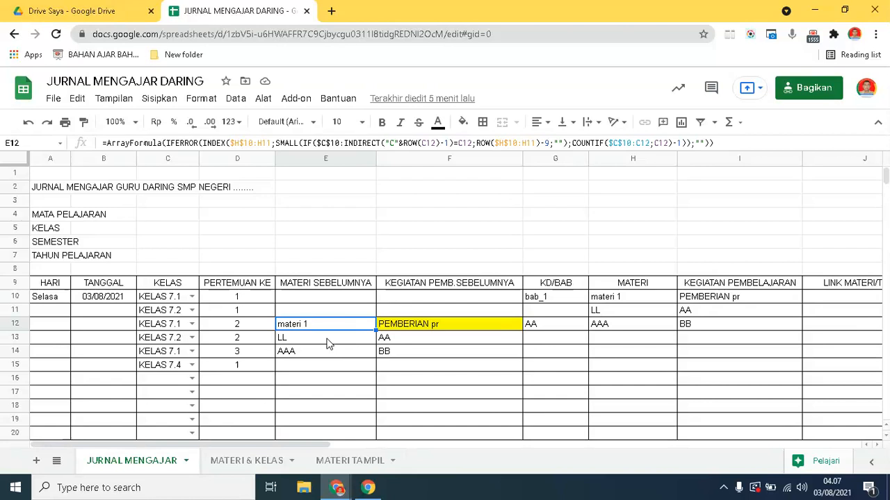
{"action": "left_click", "coordinate": [329, 344]}
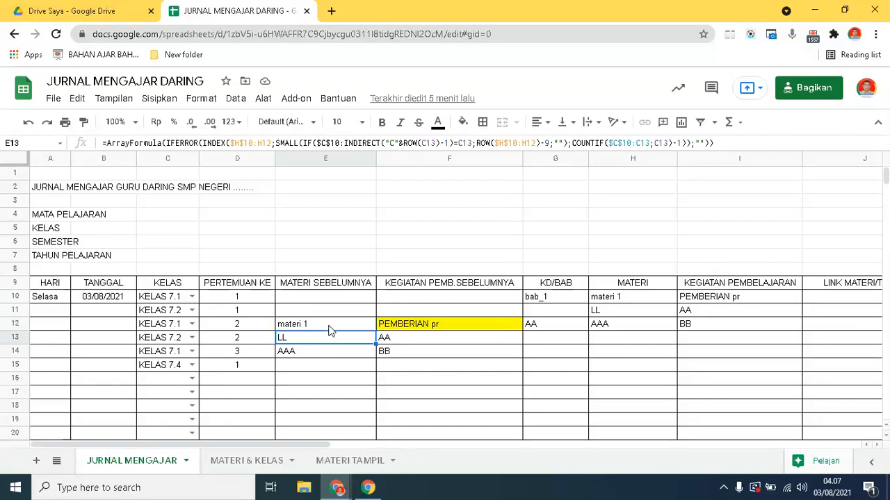
{"action": "left_click", "coordinate": [329, 322]}
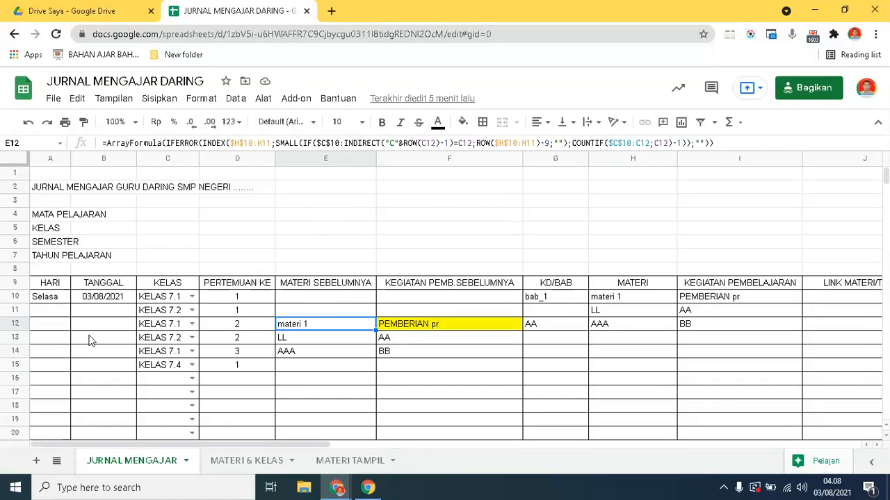
{"action": "left_click", "coordinate": [290, 310]}
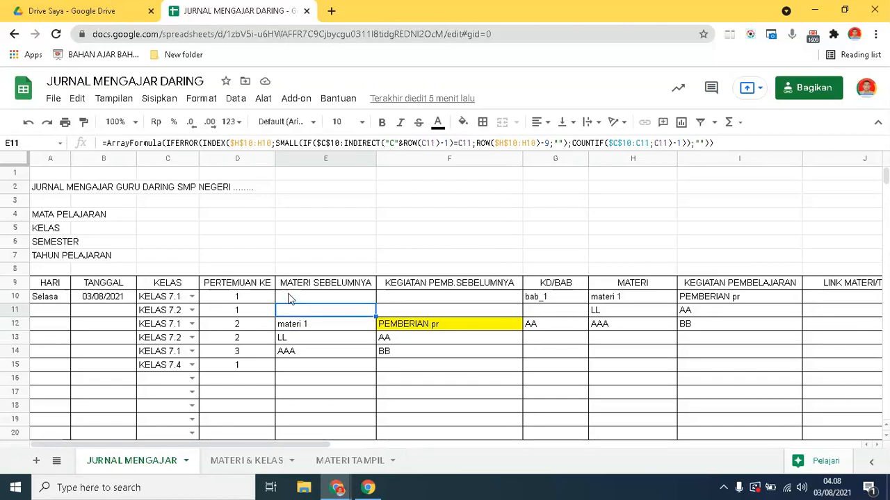
{"action": "left_click", "coordinate": [285, 355]}
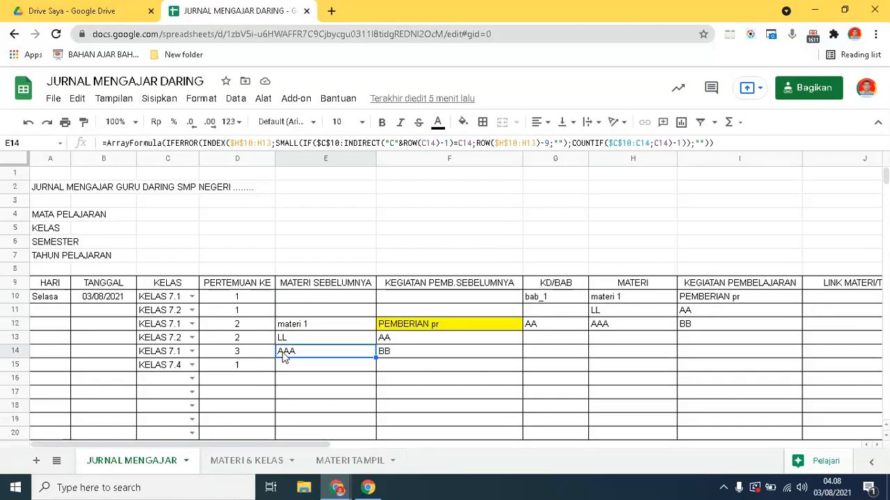
{"action": "left_click", "coordinate": [15, 351]}
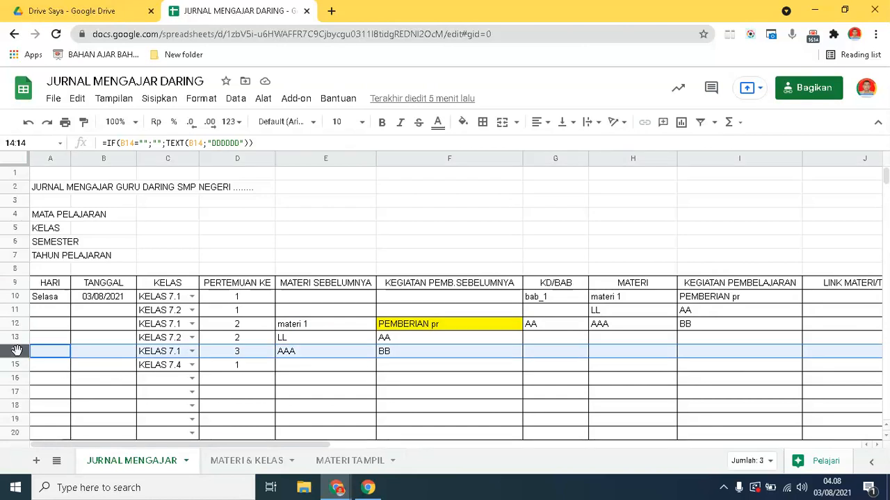
{"action": "left_click", "coordinate": [312, 340]}
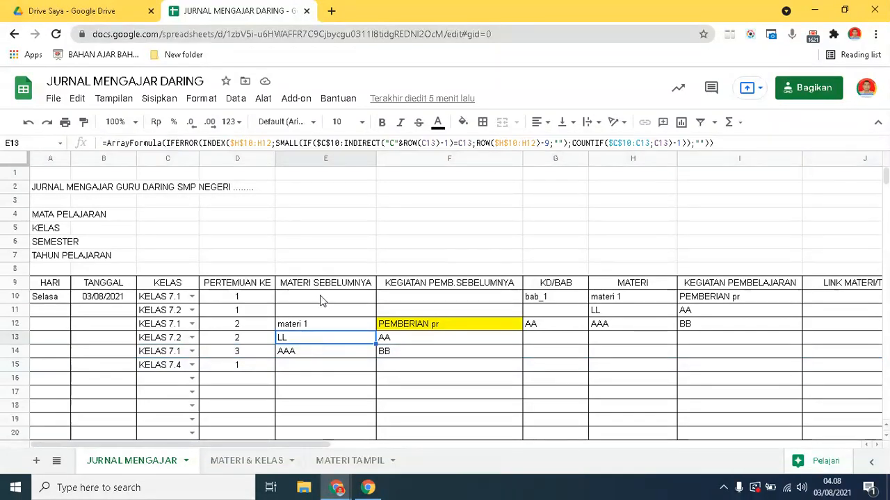
{"action": "left_click", "coordinate": [322, 300]}
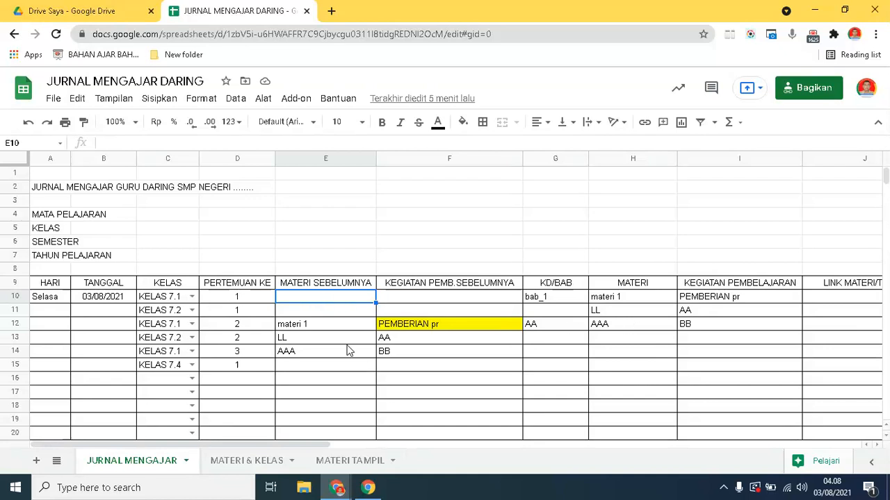
Check the KELAS 7.1 entries and their meeting numbers in rows 10, 12 and 14 against the formulas in E12 and E14
{"action": "left_click", "coordinate": [336, 326]}
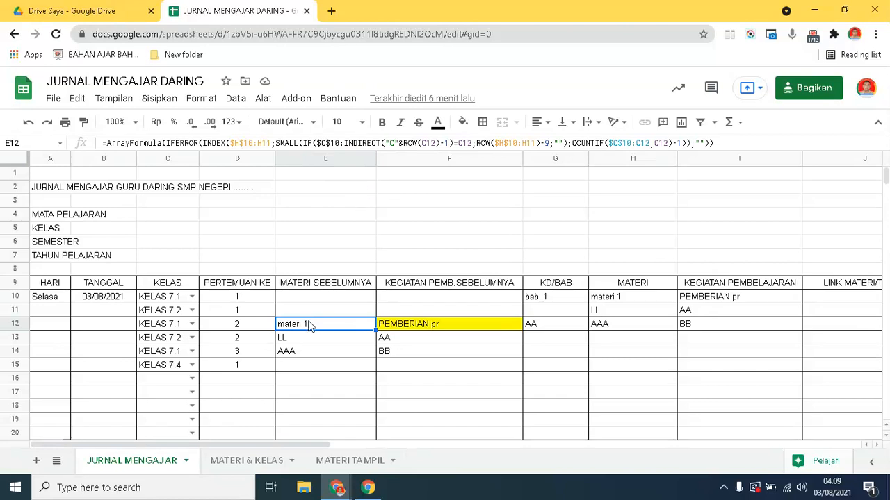
{"action": "left_click", "coordinate": [163, 297]}
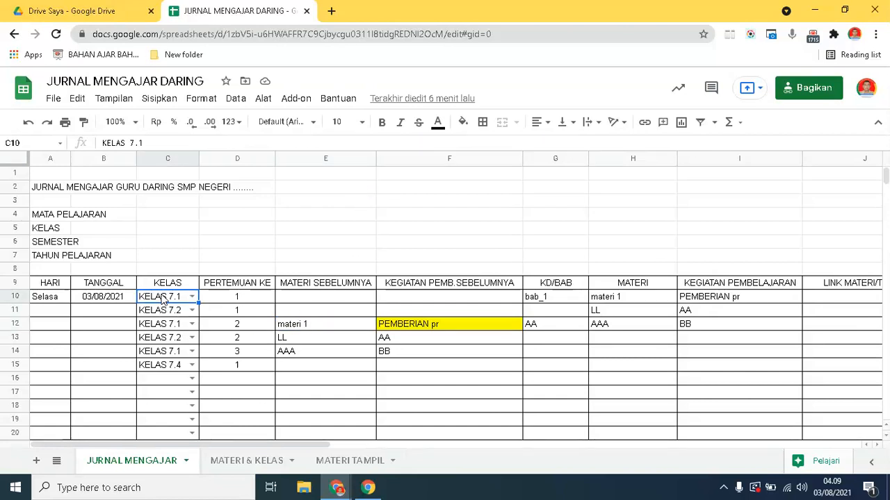
{"action": "left_click", "coordinate": [246, 298]}
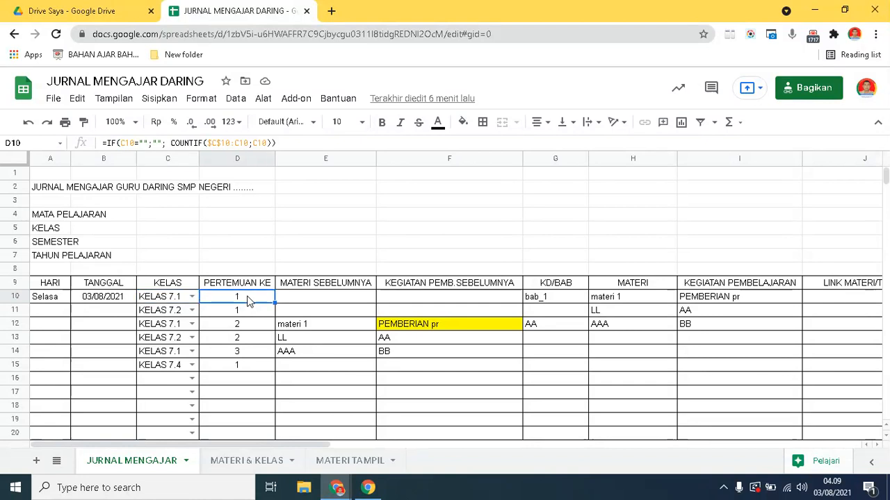
{"action": "left_click", "coordinate": [167, 330]}
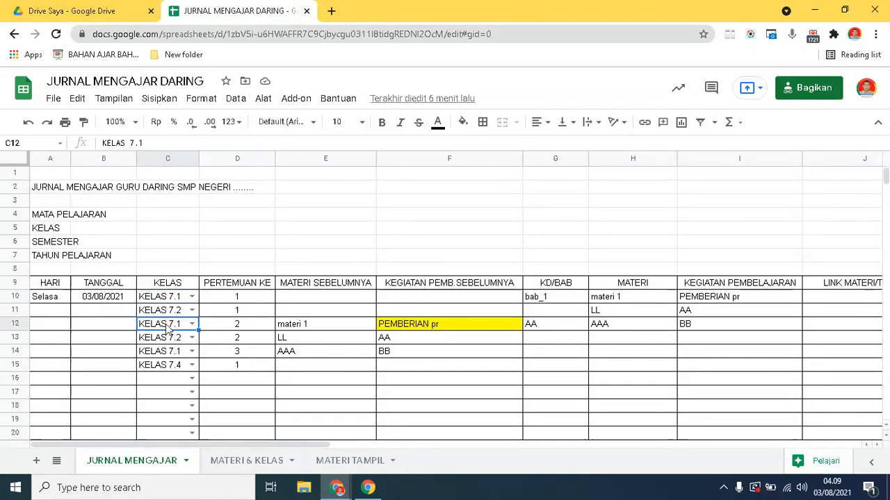
{"action": "left_click", "coordinate": [236, 330]}
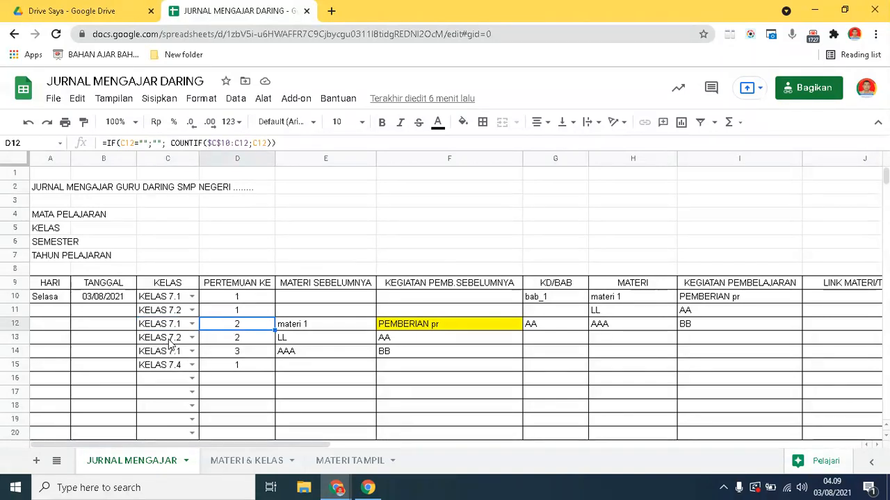
{"action": "left_click", "coordinate": [219, 355]}
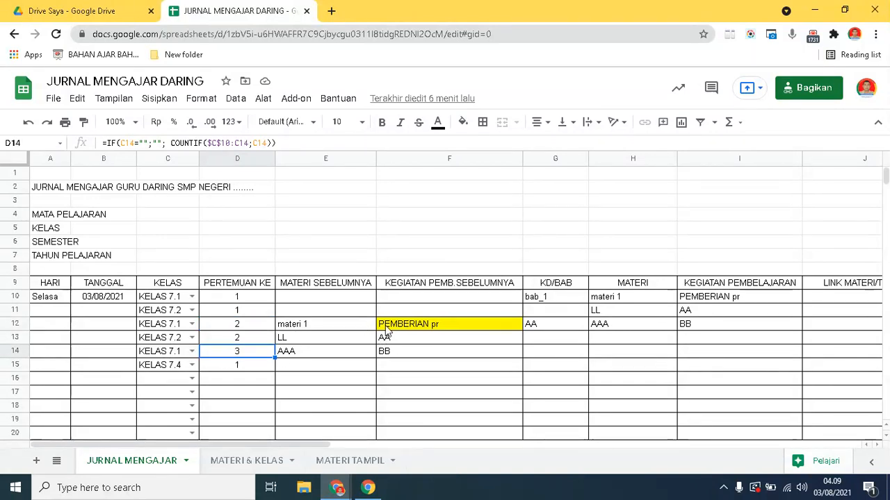
{"action": "left_click", "coordinate": [341, 328]}
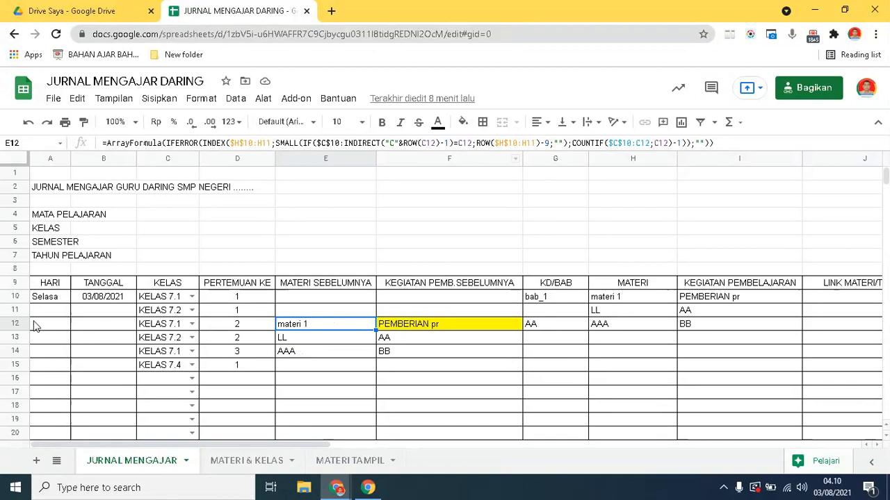
{"action": "left_click", "coordinate": [312, 356]}
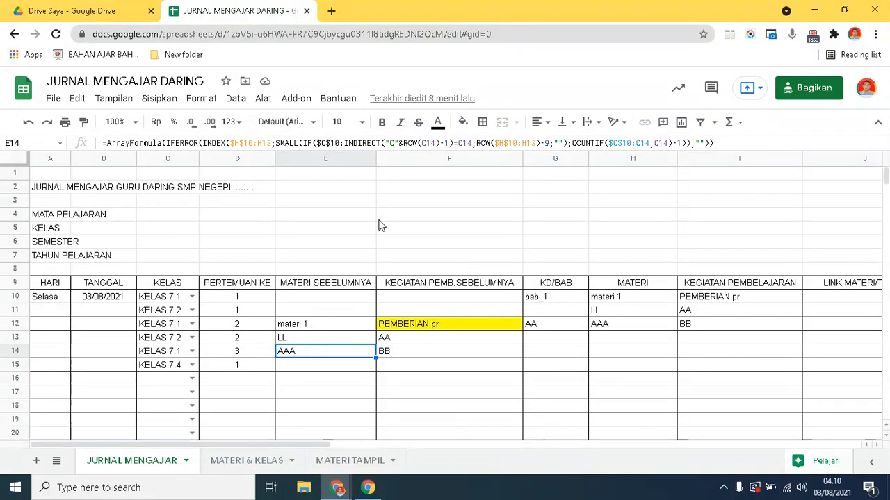
Compare the INDIRECT class ranges in the E11, E12 and E14 formulas with the preceding KELAS entries in C10 to C13
{"action": "left_click", "coordinate": [328, 327]}
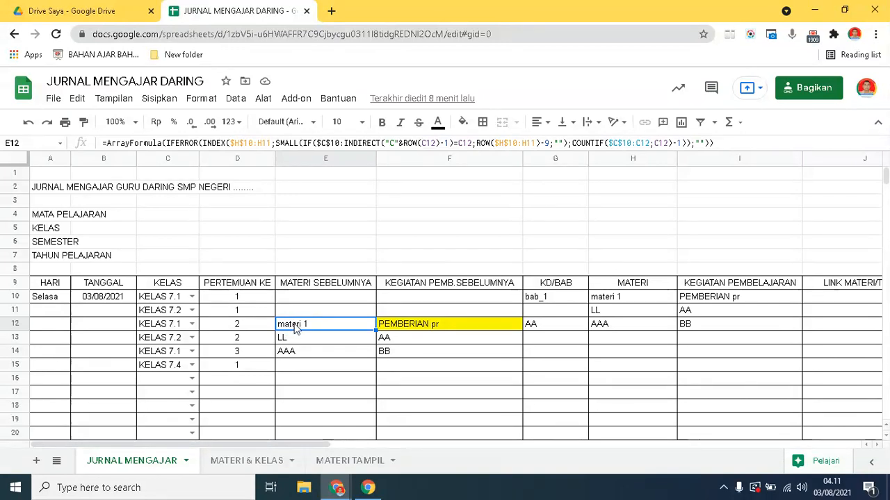
{"action": "key", "text": "Up"}
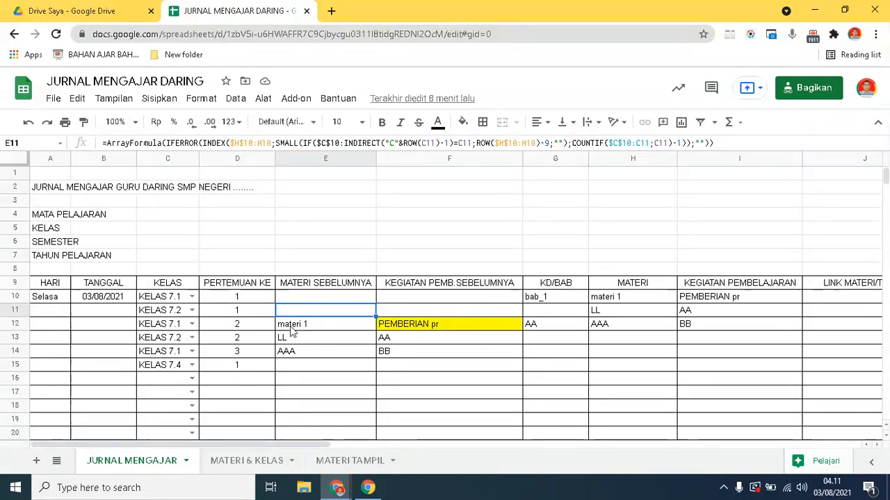
{"action": "key", "text": "Down"}
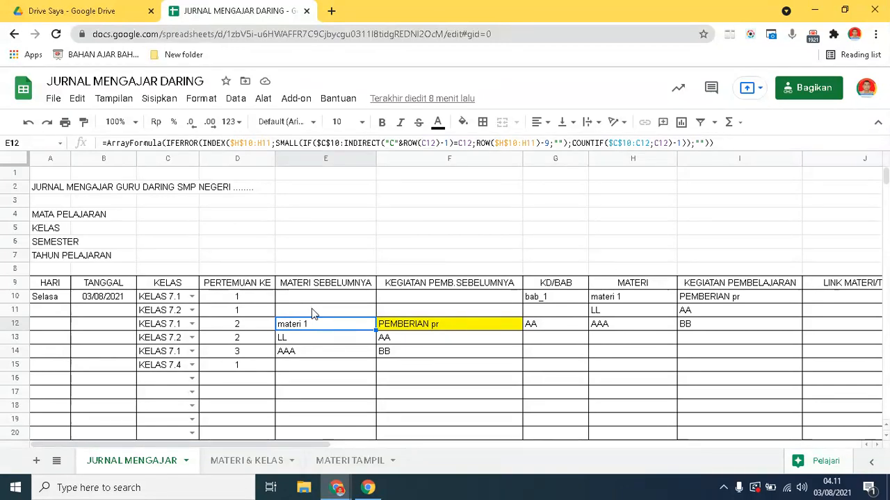
{"action": "left_click", "coordinate": [168, 314]}
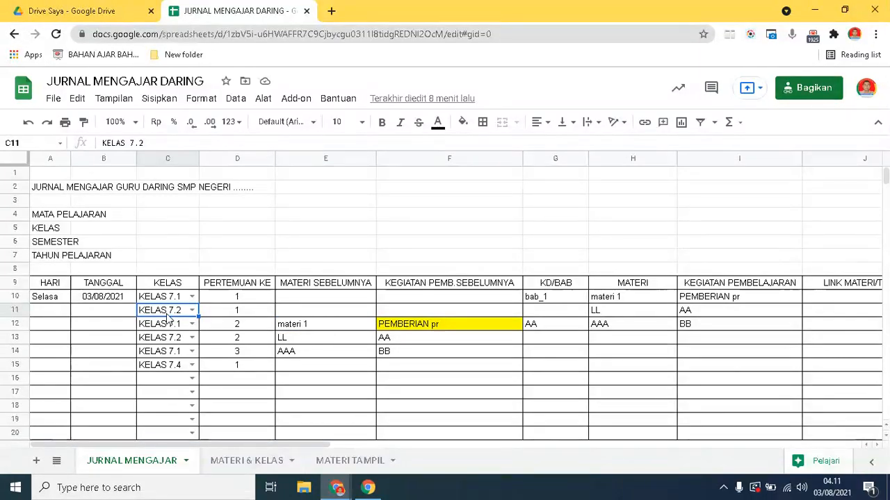
{"action": "left_click", "coordinate": [330, 330]}
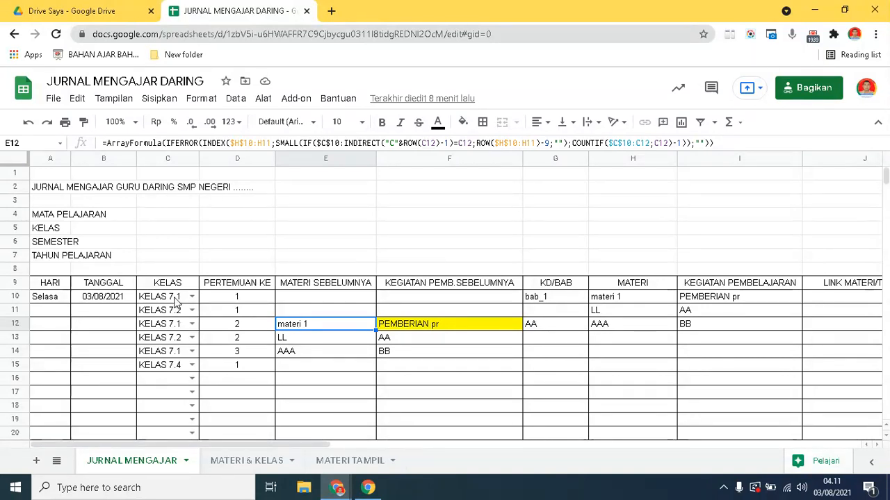
{"action": "left_click", "coordinate": [293, 354]}
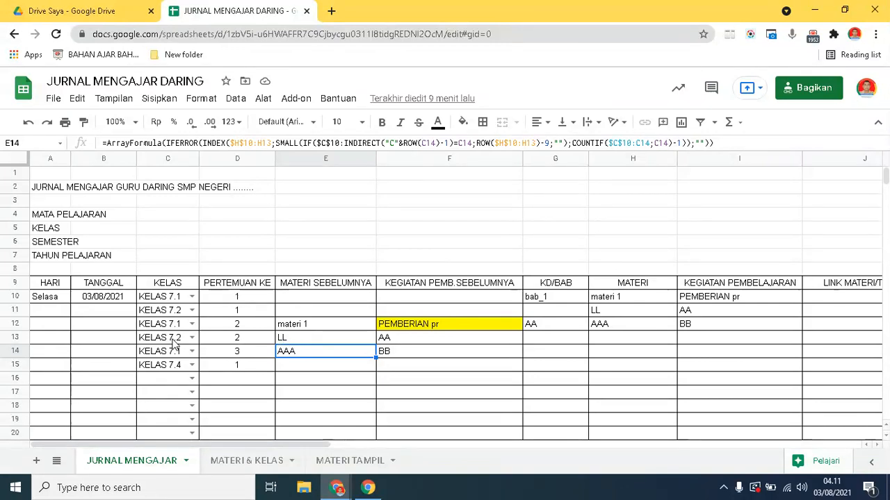
{"action": "left_click_drag", "start_coordinate": [174, 341], "coordinate": [174, 297]}
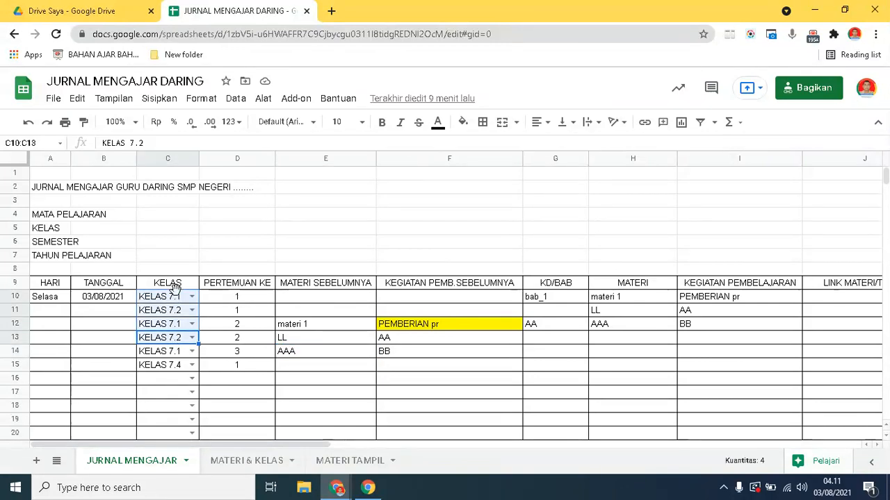
{"action": "left_click", "coordinate": [307, 325]}
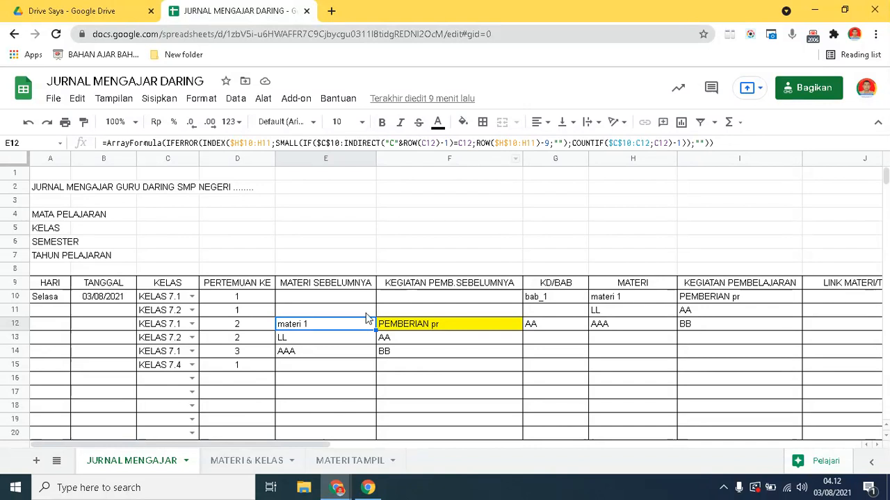
Trace the E12 formula from its class criterion in C12 to the source MATERI entry in H10
{"action": "left_click", "coordinate": [173, 329]}
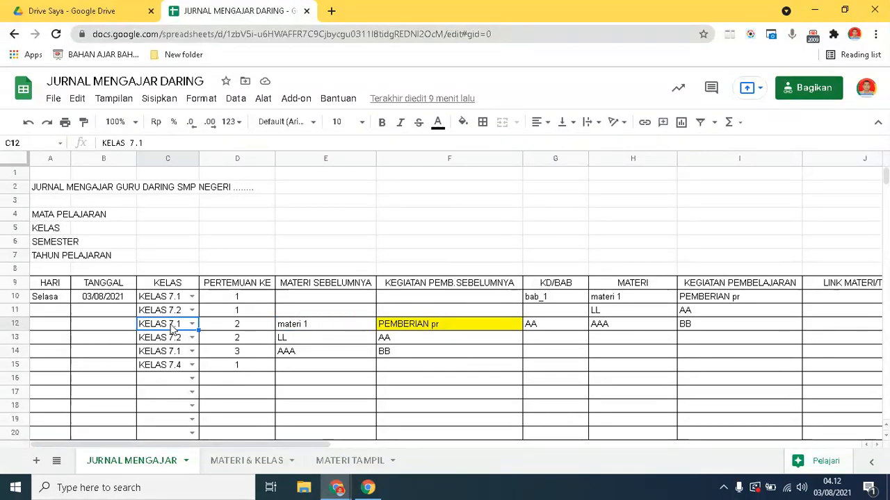
{"action": "left_click", "coordinate": [299, 325]}
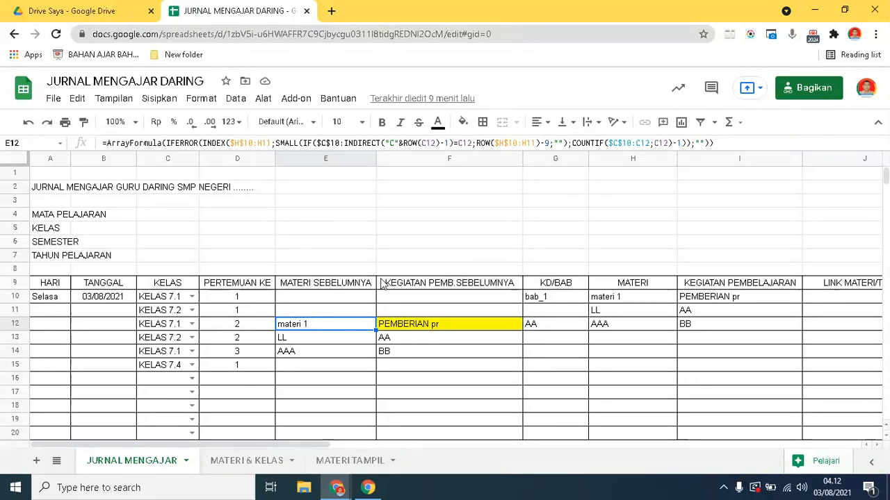
{"action": "left_click", "coordinate": [633, 296]}
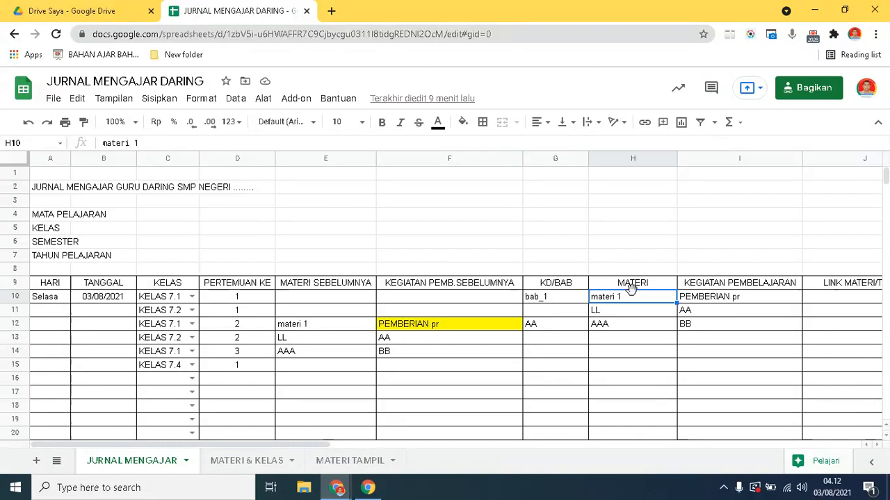
{"action": "left_click", "coordinate": [341, 327]}
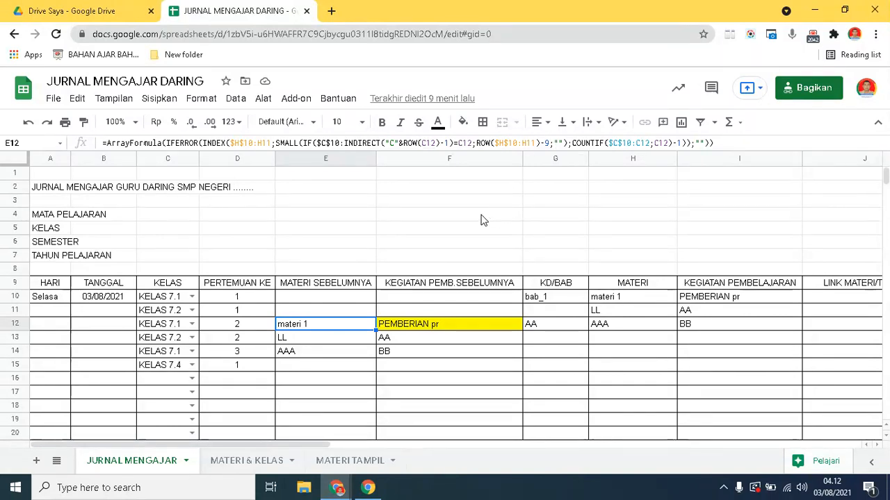
Check the ROW minus 9 offset in the E12 formula against header row 9 and cells E10 and E11
{"action": "left_click", "coordinate": [298, 283]}
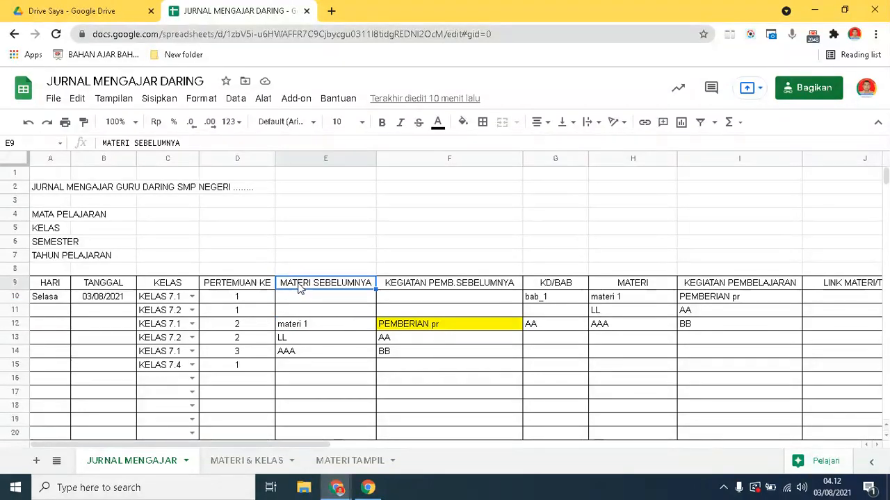
{"action": "left_click", "coordinate": [11, 283]}
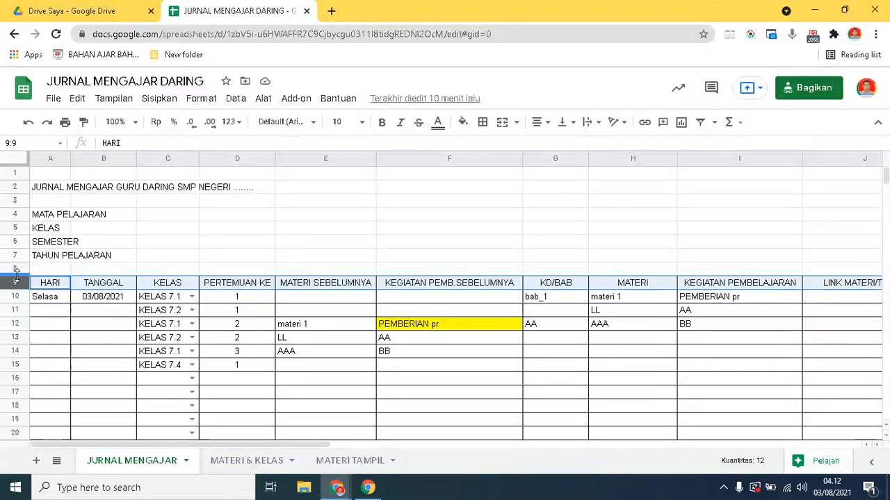
{"action": "left_click", "coordinate": [328, 321]}
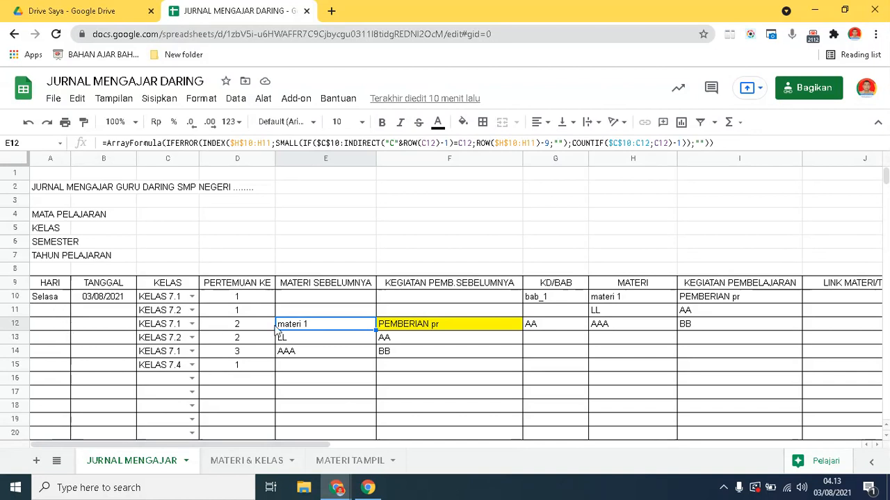
{"action": "left_click", "coordinate": [311, 306]}
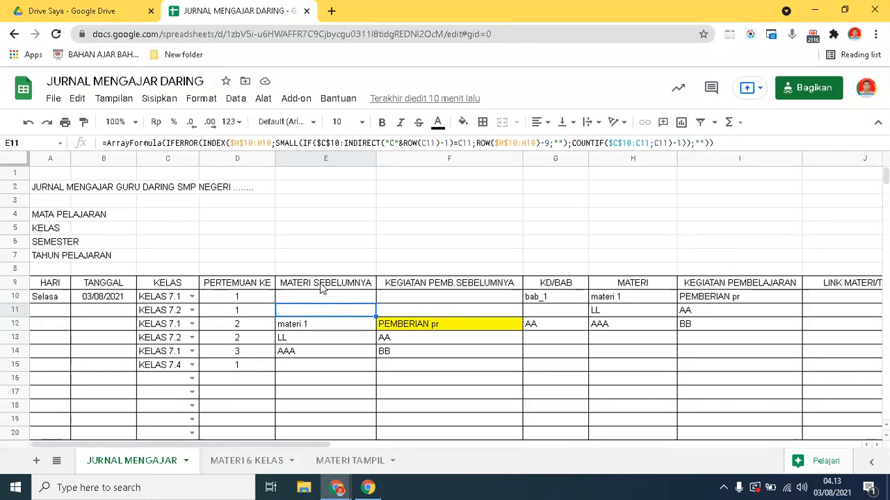
{"action": "left_click", "coordinate": [323, 278]}
{"action": "left_click", "coordinate": [312, 302]}
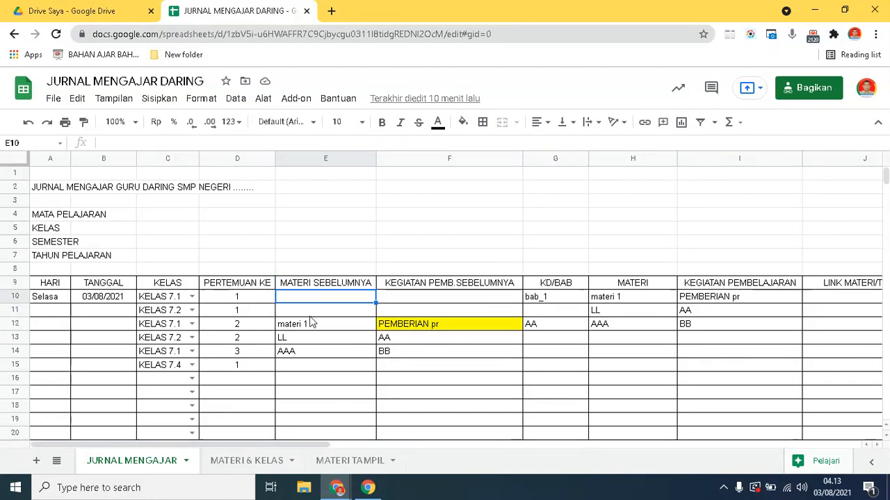
{"action": "left_click", "coordinate": [311, 328]}
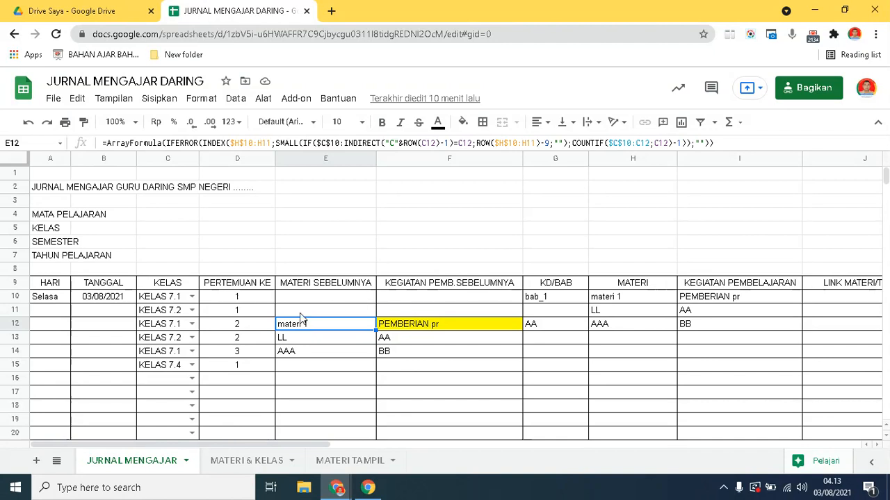
Relate the COUNTIF minus 1 part of the E12 and E14 formulas to row 10's class, material and meeting number
{"action": "left_click", "coordinate": [159, 300]}
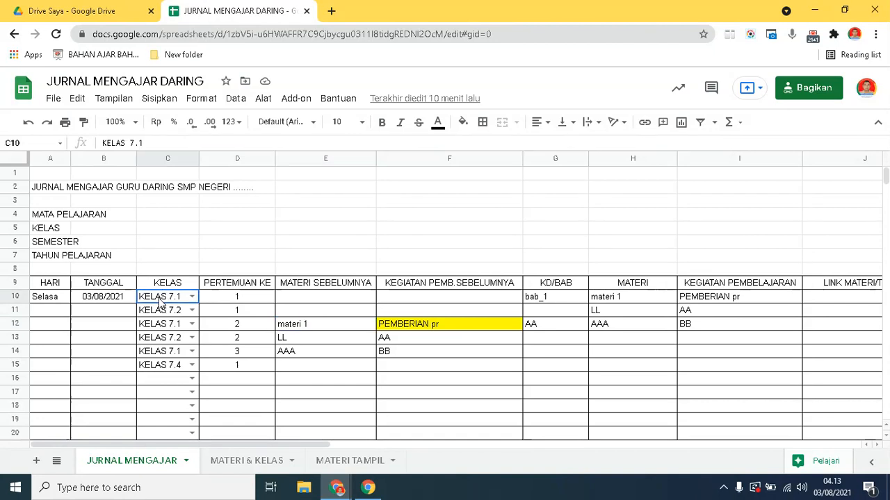
{"action": "left_click", "coordinate": [610, 301]}
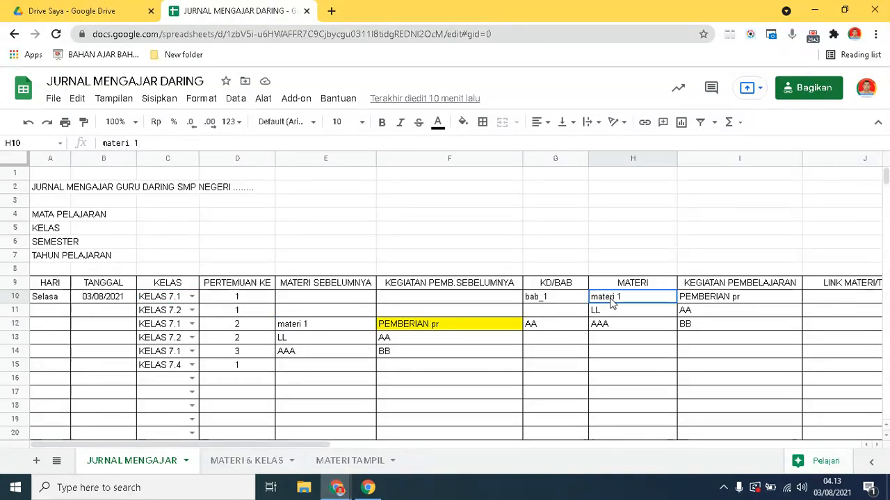
{"action": "left_click", "coordinate": [242, 301]}
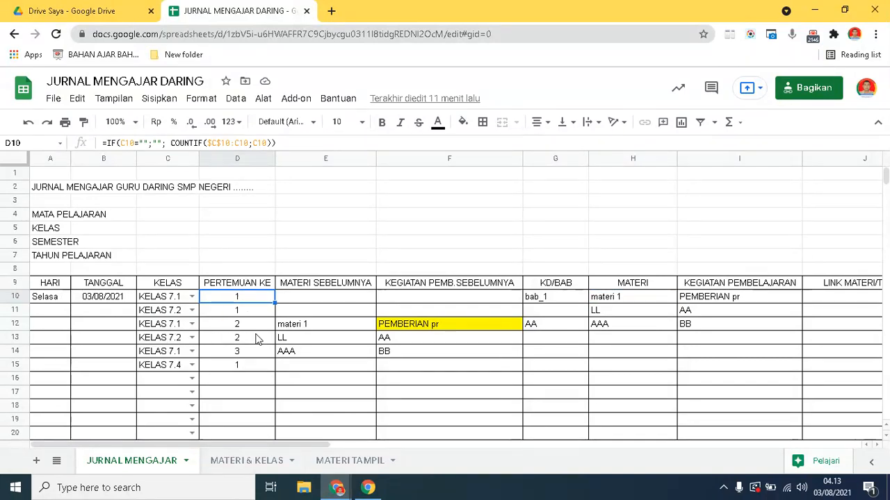
{"action": "left_click", "coordinate": [298, 328]}
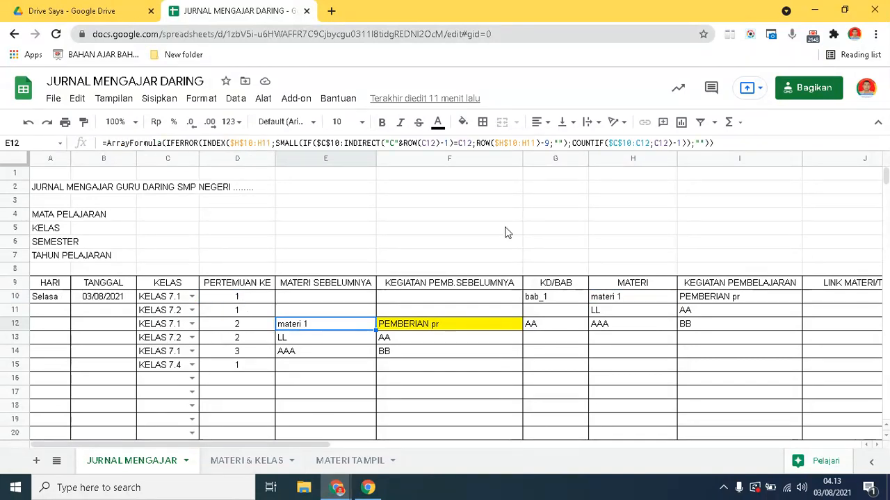
{"action": "left_click", "coordinate": [300, 354]}
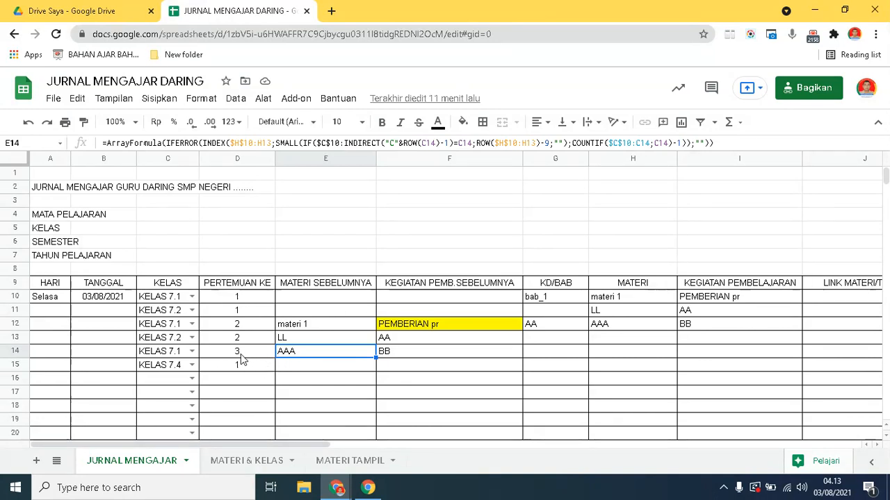
Compare the previous-material formula in E14 with the MATERI entries in H10 and H12 and the activity in I12
{"action": "left_click", "coordinate": [617, 299]}
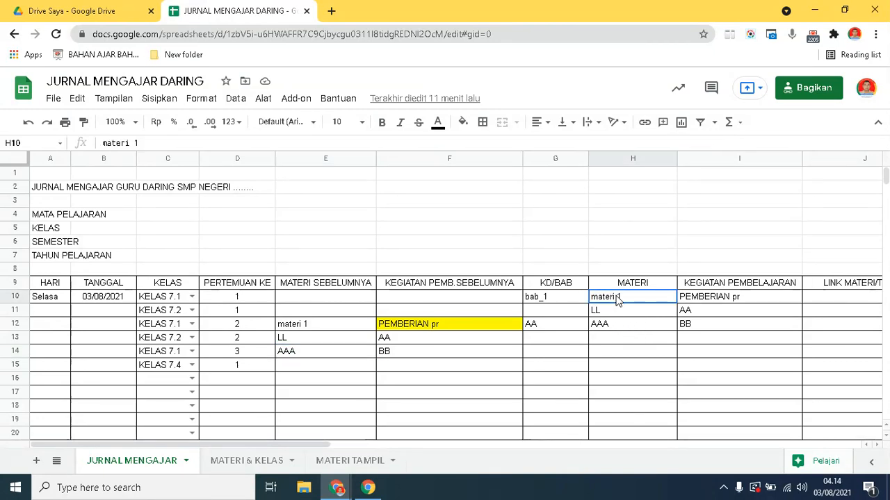
{"action": "left_click", "coordinate": [607, 330]}
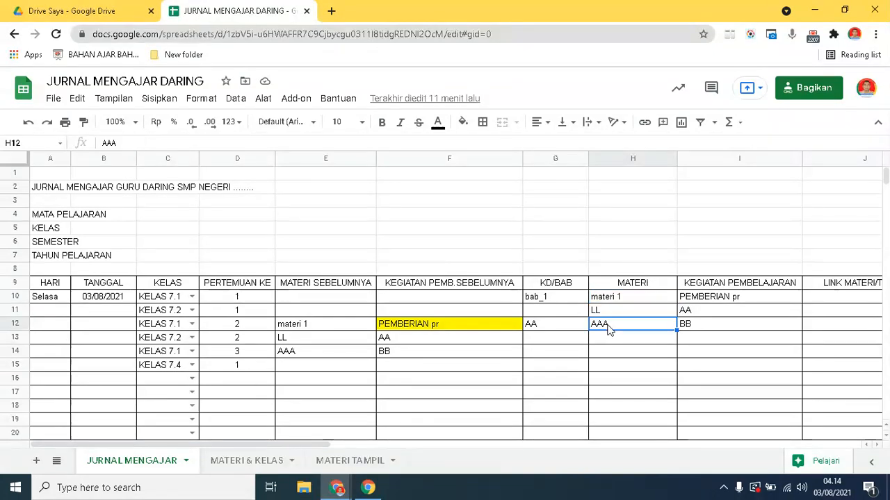
{"action": "left_click", "coordinate": [293, 351]}
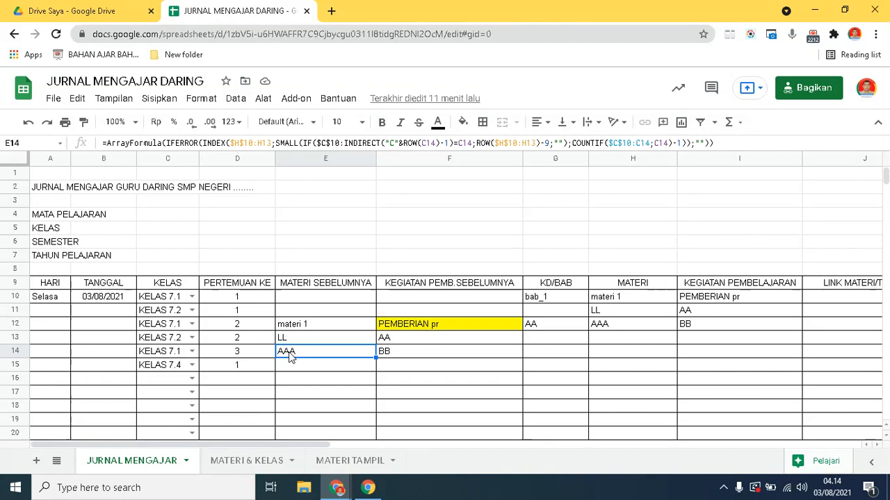
{"action": "left_click", "coordinate": [609, 326]}
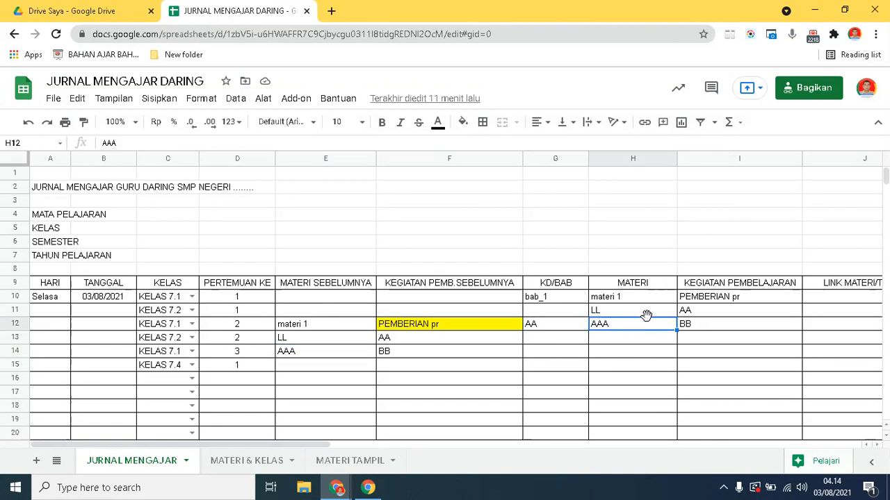
{"action": "left_click", "coordinate": [704, 328]}
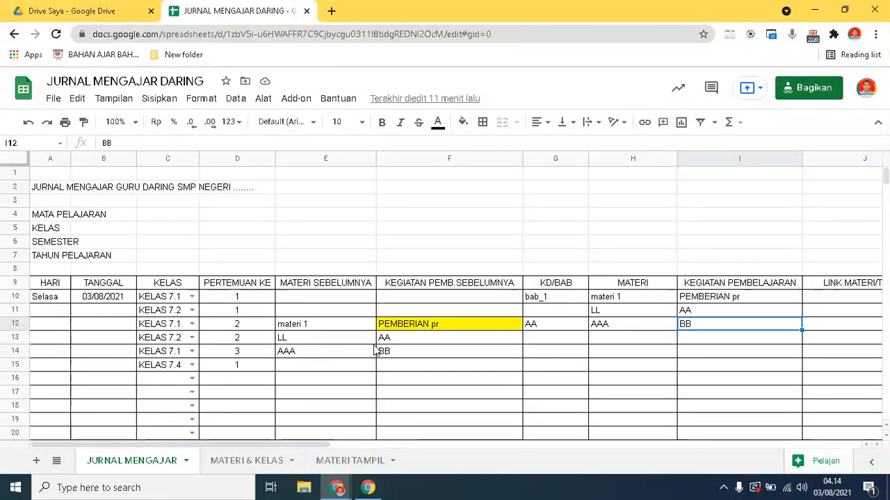
Review the E12, E14 and F12 retrieval formulas alongside row 12's meeting number, MATERI and KEGIATAN PEMBELAJARAN entries
{"action": "left_click", "coordinate": [312, 326]}
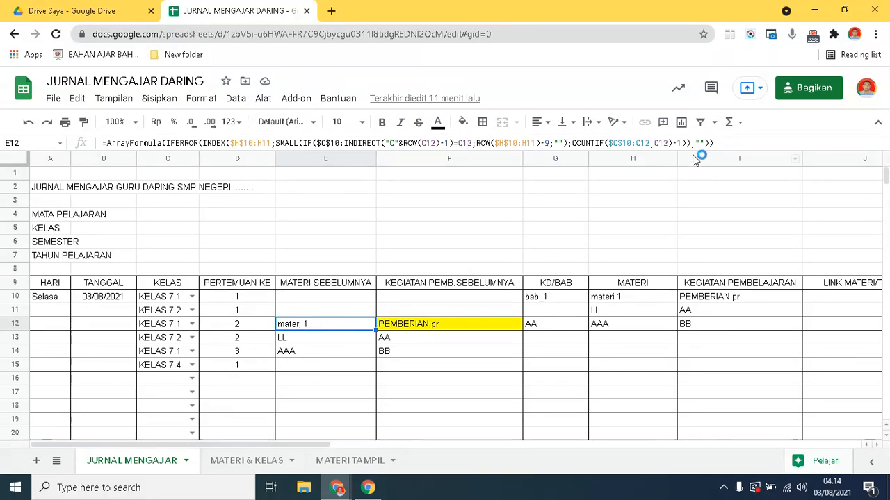
{"action": "left_click", "coordinate": [295, 354]}
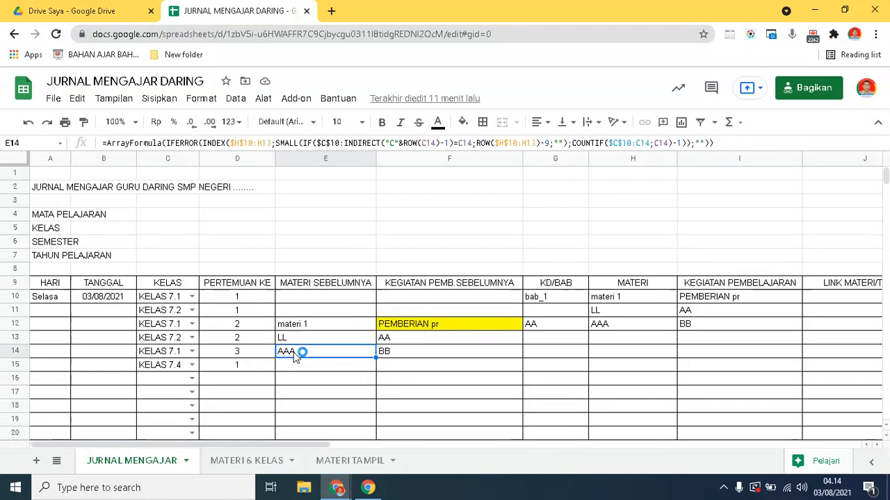
{"action": "left_click", "coordinate": [252, 327]}
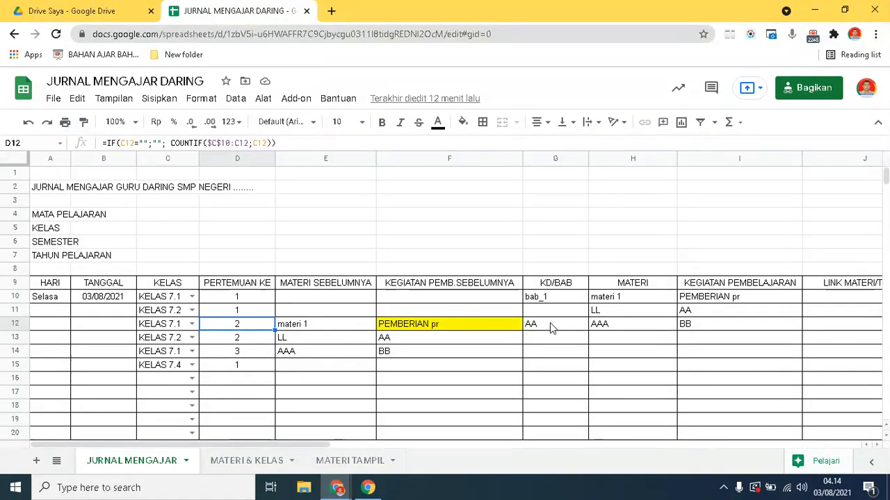
{"action": "left_click", "coordinate": [639, 328]}
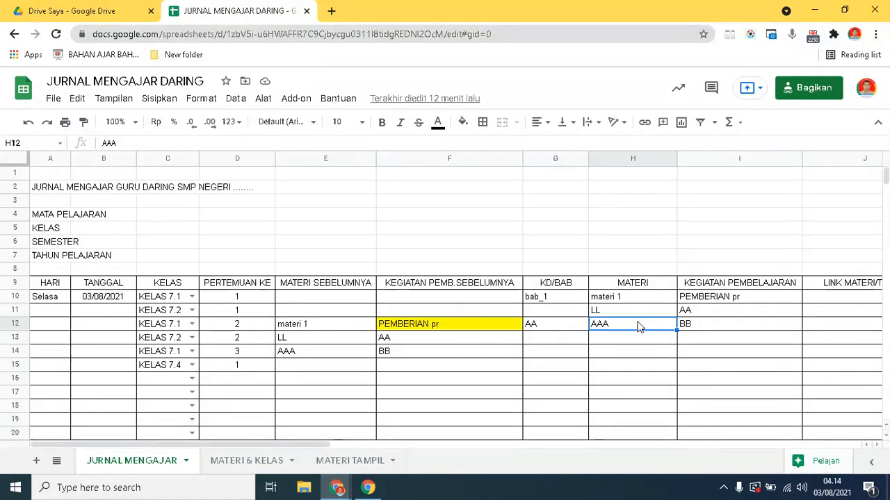
{"action": "left_click", "coordinate": [682, 326]}
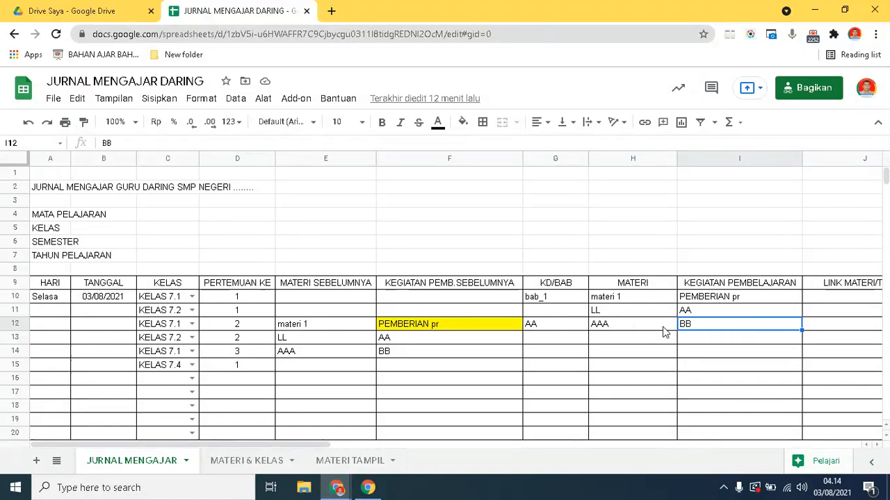
{"action": "left_click", "coordinate": [324, 330]}
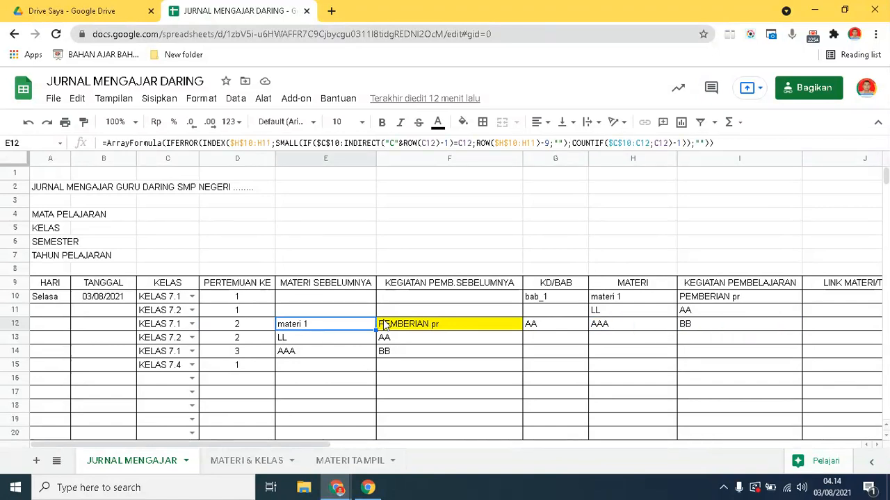
{"action": "left_click", "coordinate": [431, 331]}
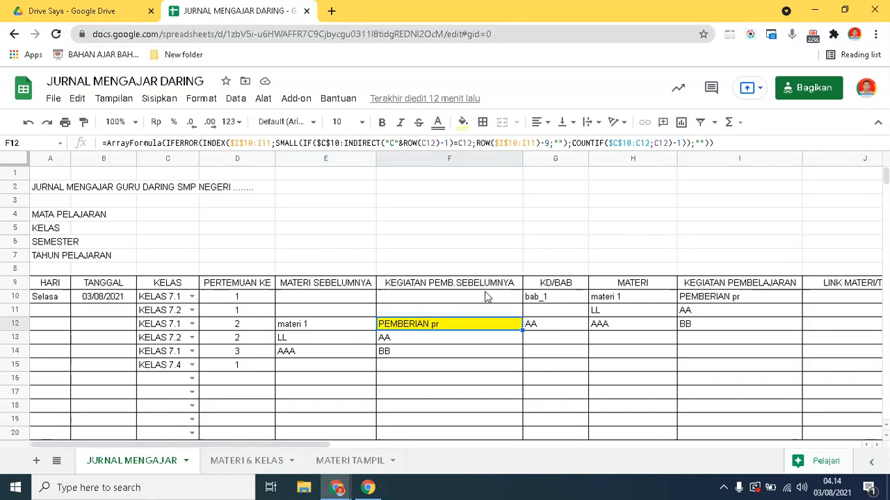
Compare the E12 and F12 retrieval formulas and relate F12's INDEX range to the KEGIATAN PEMBELAJARAN column I
{"action": "left_click", "coordinate": [324, 326]}
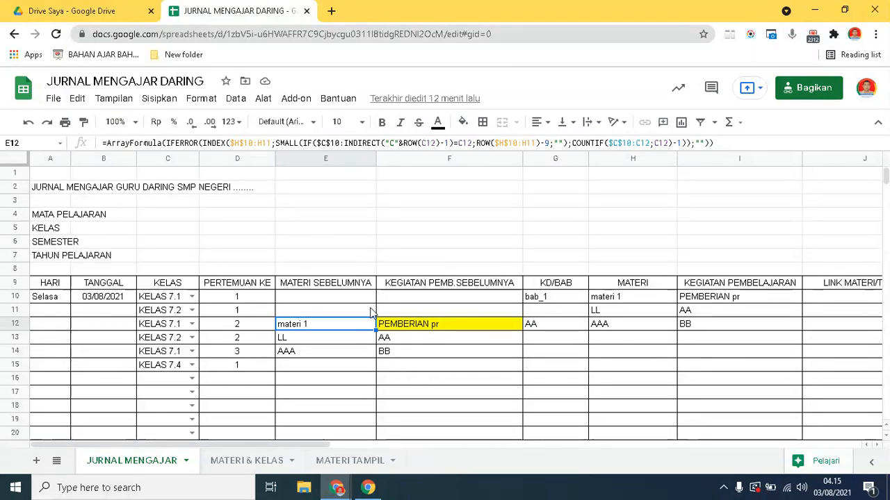
{"action": "left_click", "coordinate": [414, 326]}
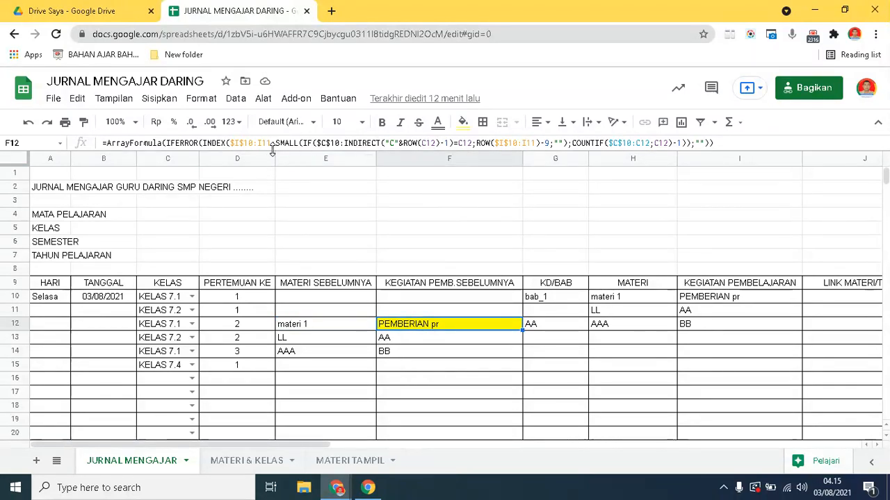
{"action": "left_click", "coordinate": [719, 160]}
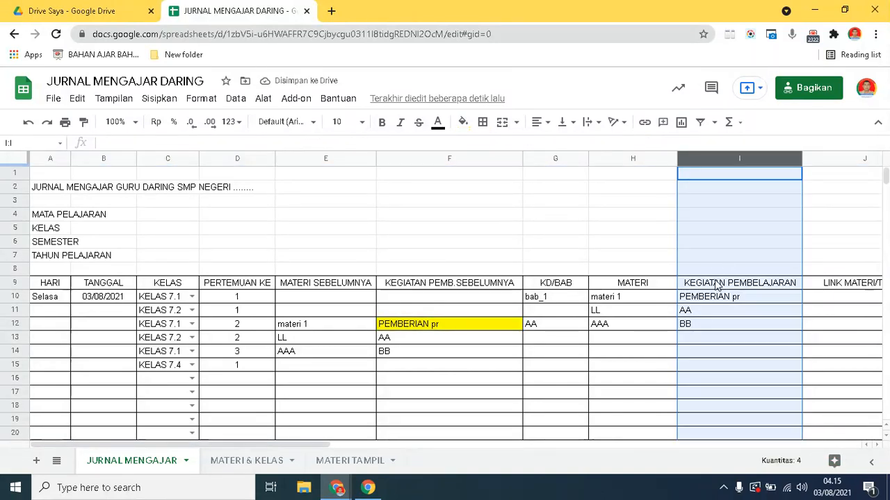
Fill the E12 previous-material formula down to row 18 and the F12 previous-activity formula down column F
{"action": "left_click", "coordinate": [361, 327]}
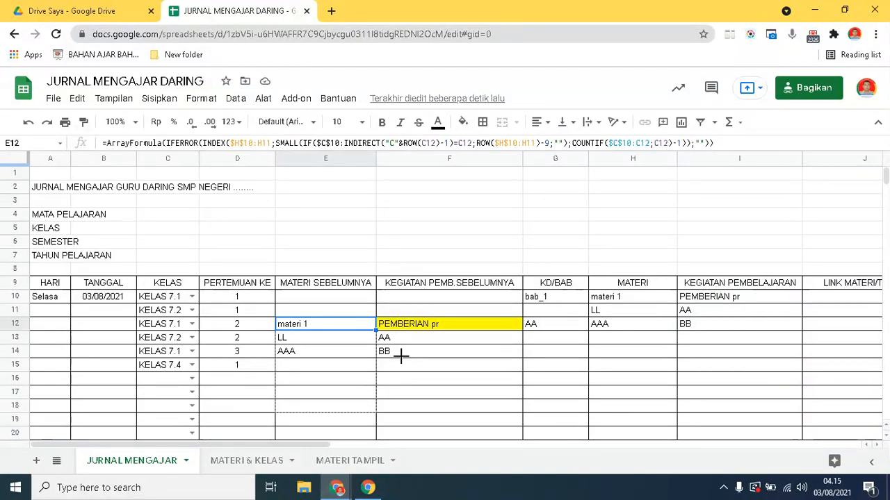
{"action": "left_click", "coordinate": [432, 325]}
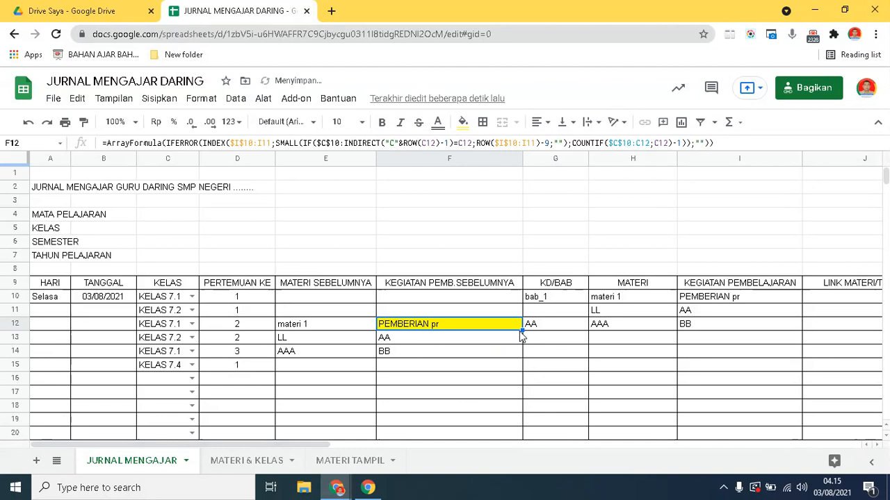
{"action": "left_click_drag", "start_coordinate": [522, 330], "coordinate": [518, 421]}
{"action": "left_click", "coordinate": [575, 378]}
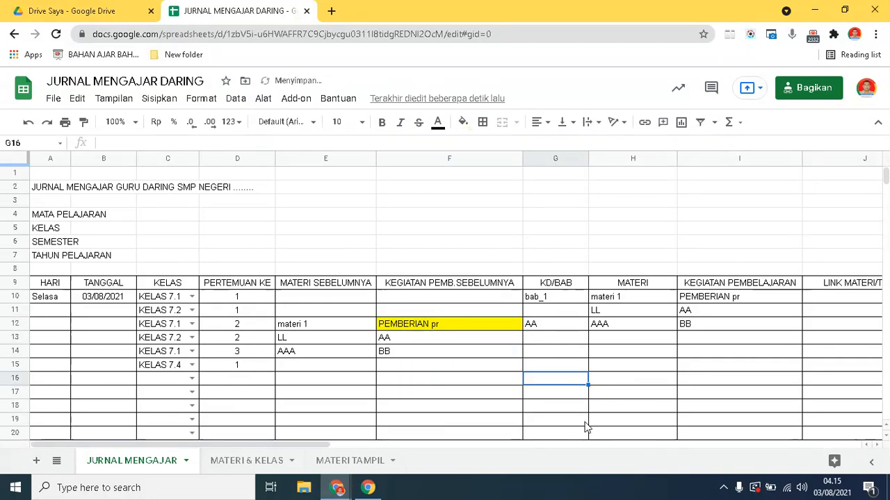
Select the KD/BAB entry in G10 and postpone the Windows restart by an hour
{"action": "left_click_drag", "start_coordinate": [267, 451], "coordinate": [274, 455]}
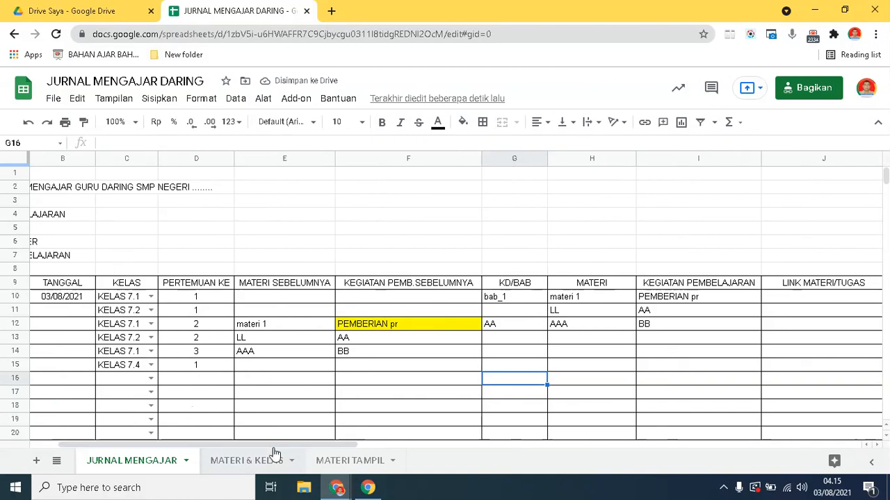
{"action": "left_click", "coordinate": [496, 297]}
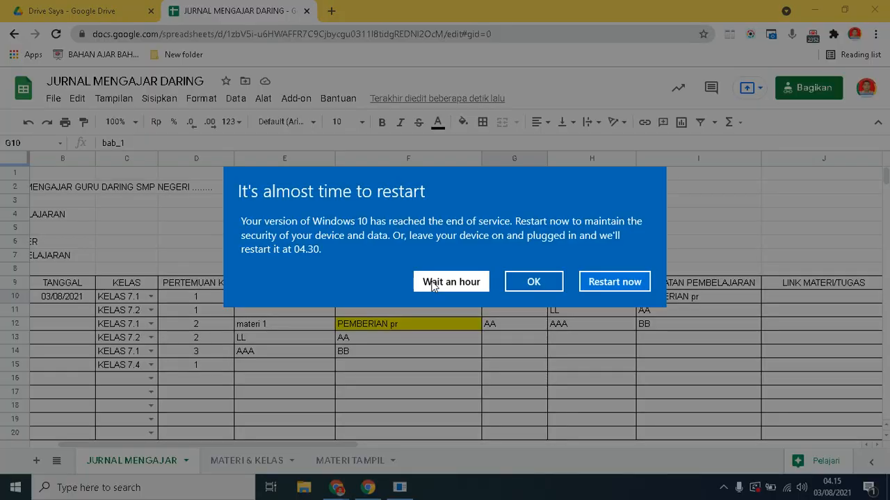
{"action": "left_click", "coordinate": [433, 282]}
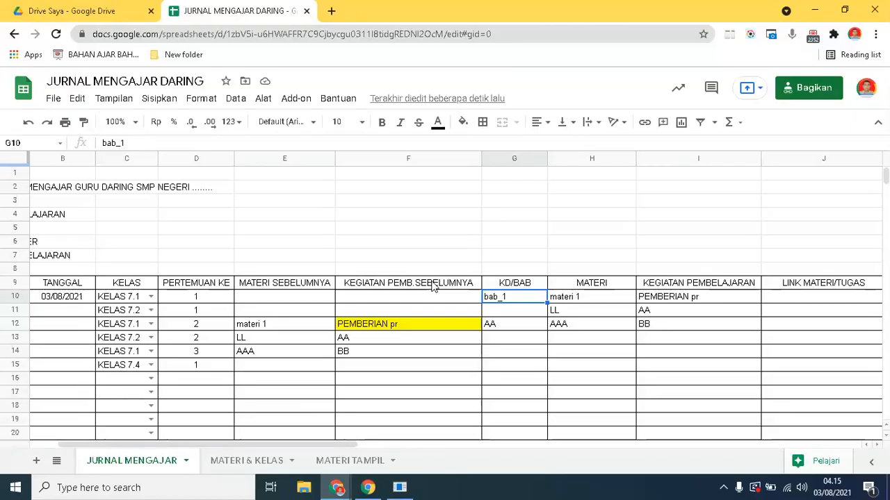
Compare the KD/BAB entry in G10 with the MATERI entry in H10
{"action": "left_click", "coordinate": [593, 299]}
{"action": "left_click", "coordinate": [501, 299]}
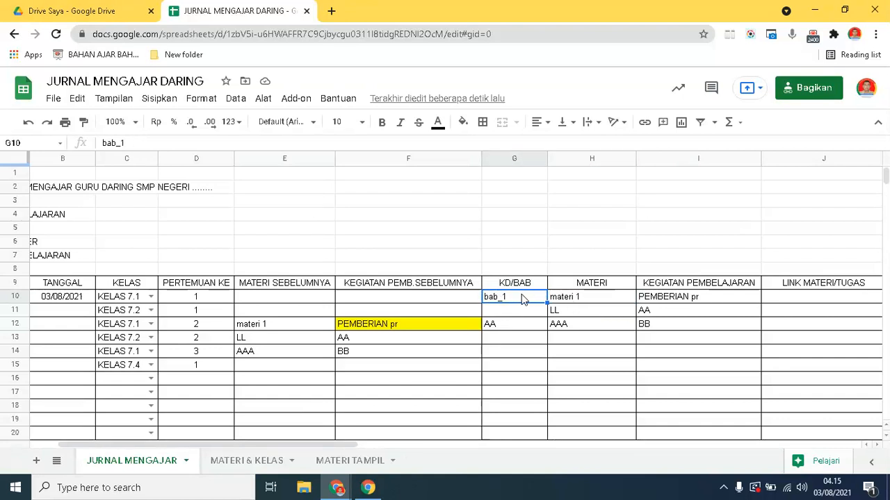
{"action": "left_click", "coordinate": [604, 298]}
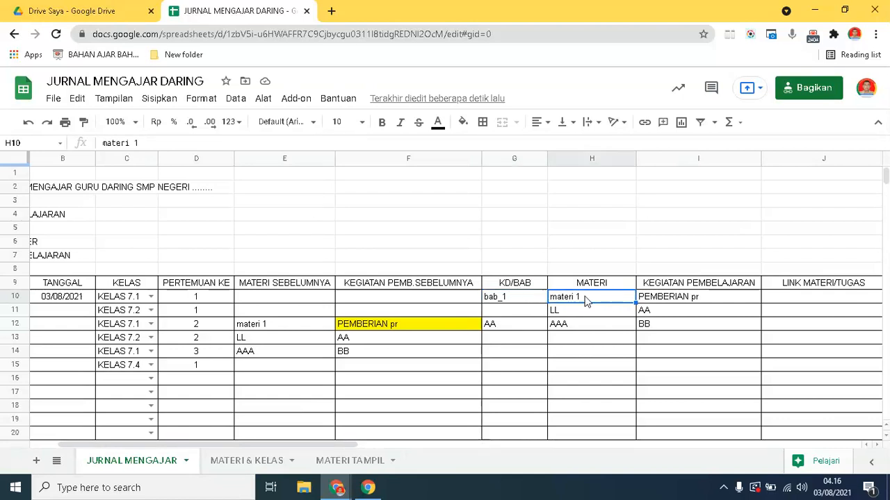
{"action": "left_click", "coordinate": [523, 300]}
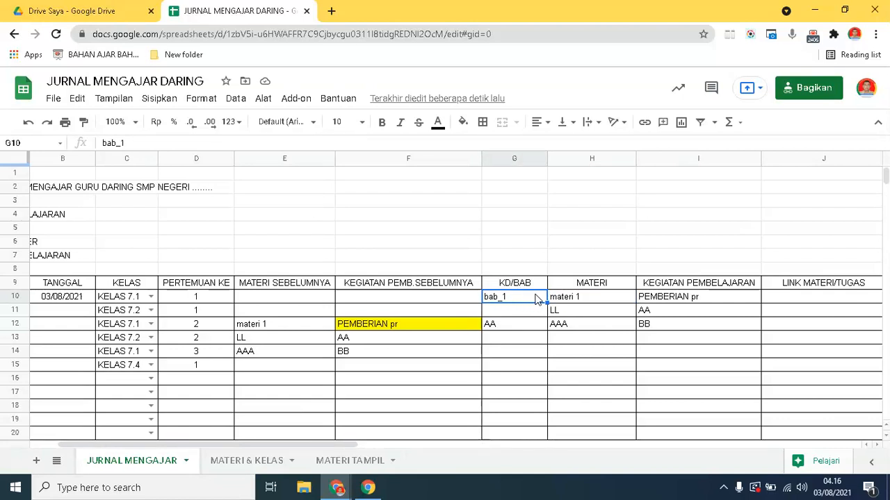
Examine the bab list from bab_1 to bab_6 on the MATERI & KELAS sheet
{"action": "left_click", "coordinate": [248, 462]}
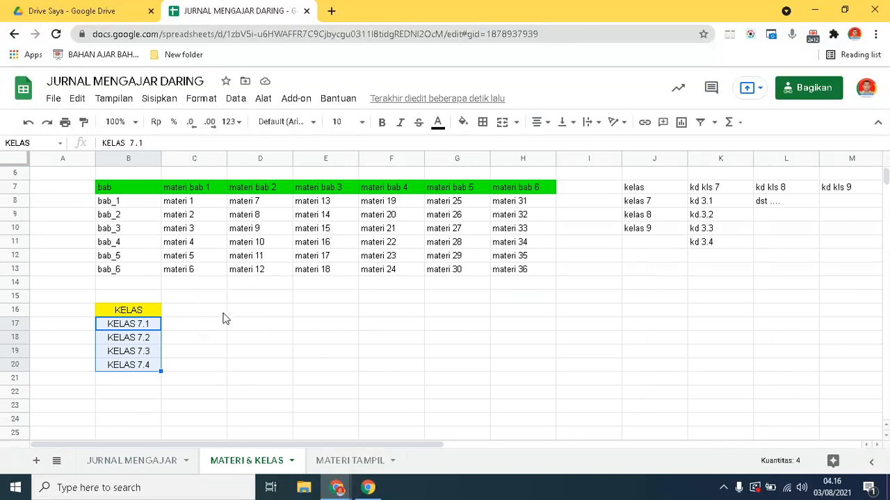
{"action": "left_click", "coordinate": [124, 186]}
{"action": "left_click", "coordinate": [118, 203]}
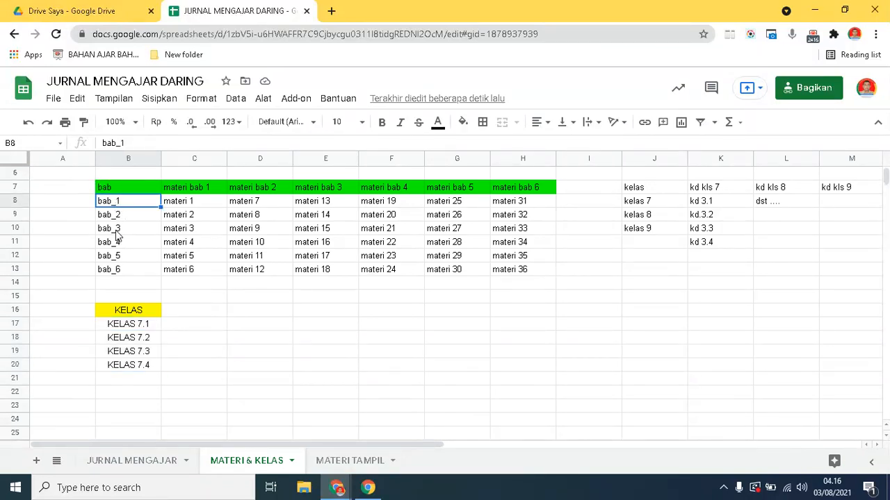
{"action": "left_click", "coordinate": [114, 274]}
{"action": "left_click", "coordinate": [85, 203]}
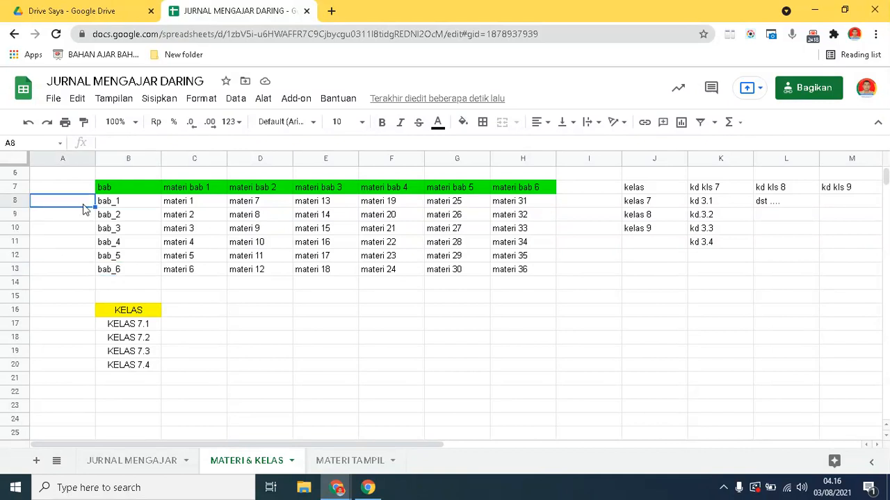
Review the workbook's named ranges for the bab list B8:B13 and the chapter material columns, without adding a new one
{"action": "left_click_drag", "start_coordinate": [105, 199], "coordinate": [106, 275]}
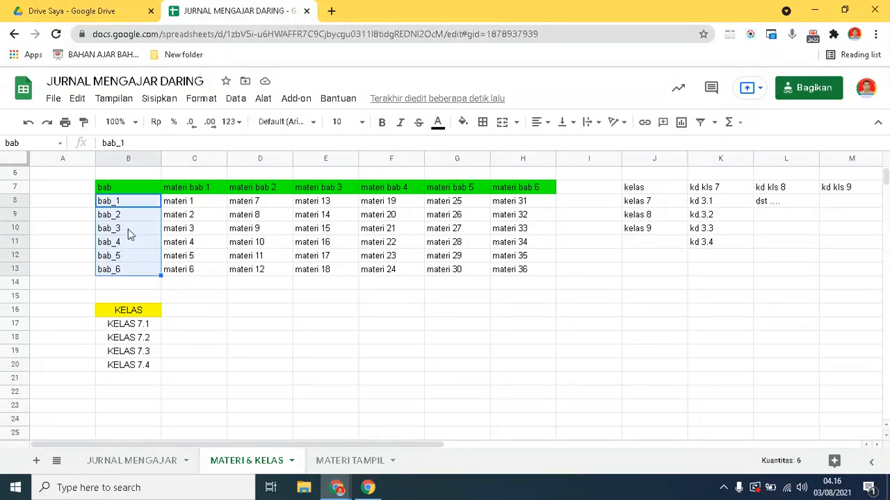
{"action": "left_click", "coordinate": [237, 103]}
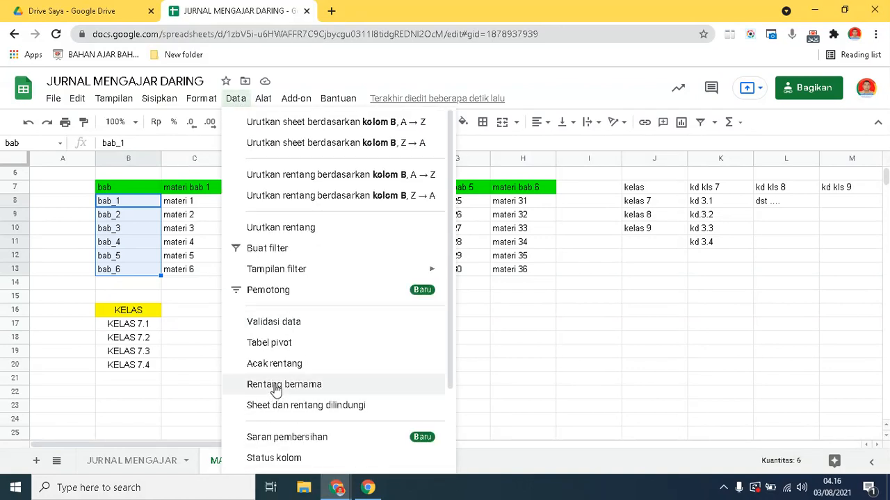
{"action": "left_click", "coordinate": [276, 386]}
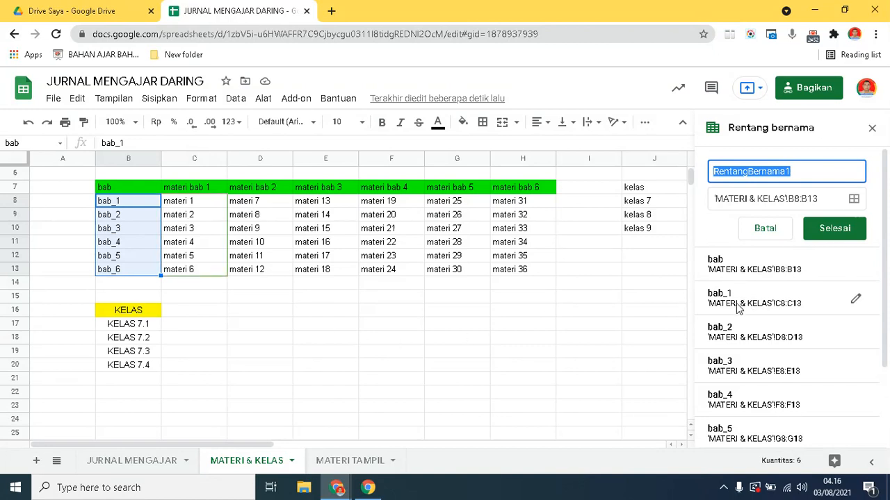
{"action": "left_click", "coordinate": [872, 128]}
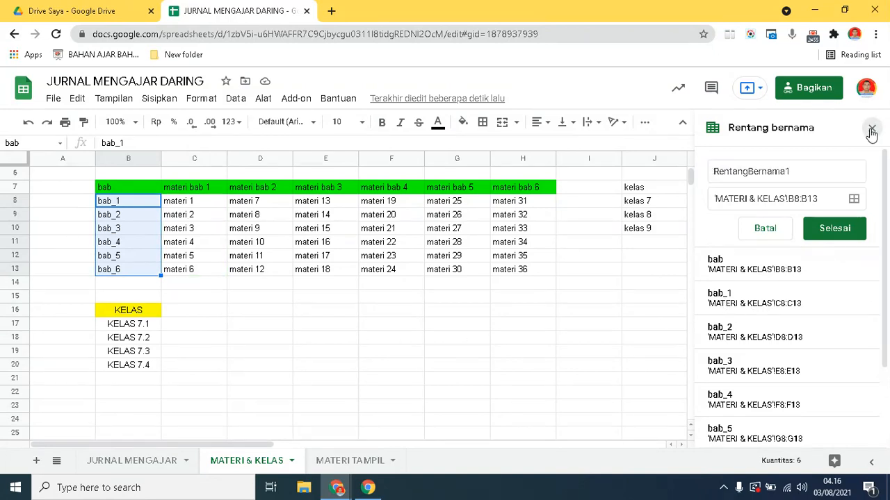
{"action": "left_click", "coordinate": [208, 296]}
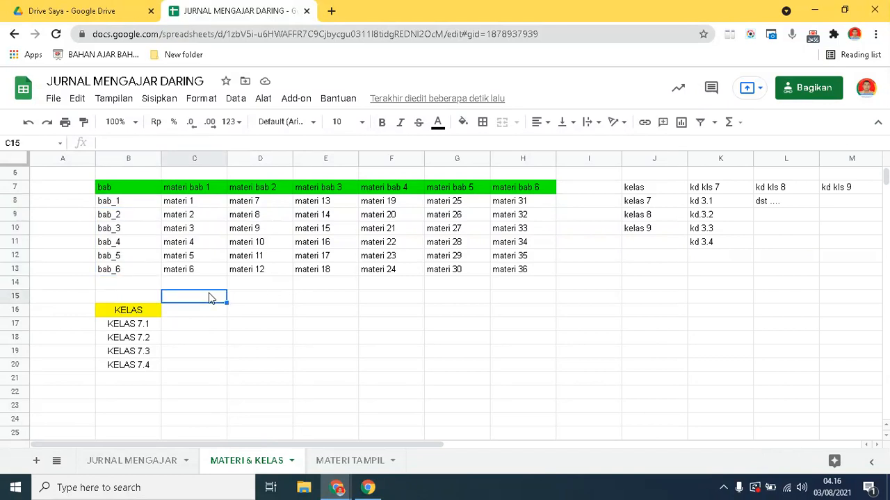
Check the range names of the materi bab 2 and materi bab 3 columns against the entries in the bab list
{"action": "left_click", "coordinate": [113, 206]}
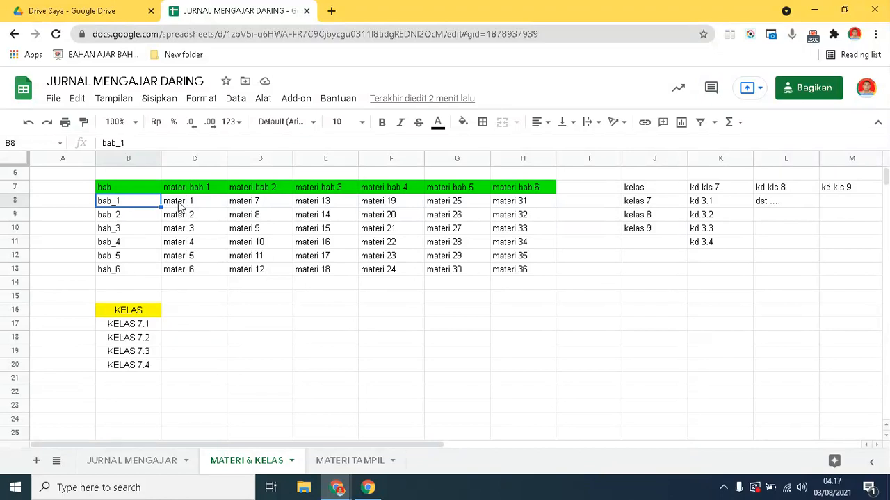
{"action": "left_click_drag", "start_coordinate": [233, 207], "coordinate": [238, 273]}
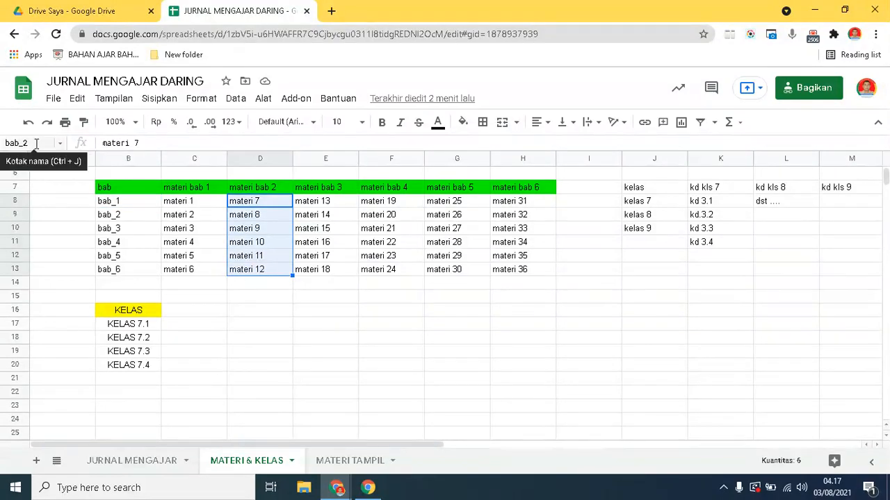
{"action": "left_click_drag", "start_coordinate": [314, 208], "coordinate": [326, 270]}
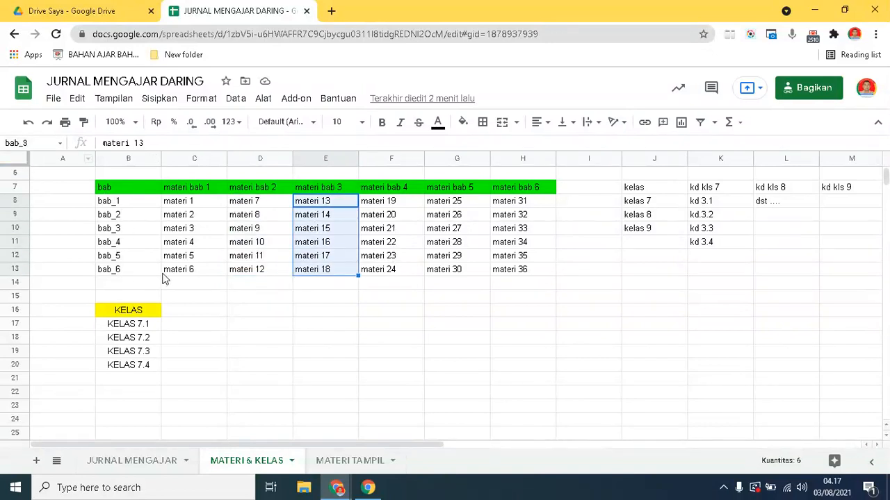
{"action": "left_click", "coordinate": [111, 234]}
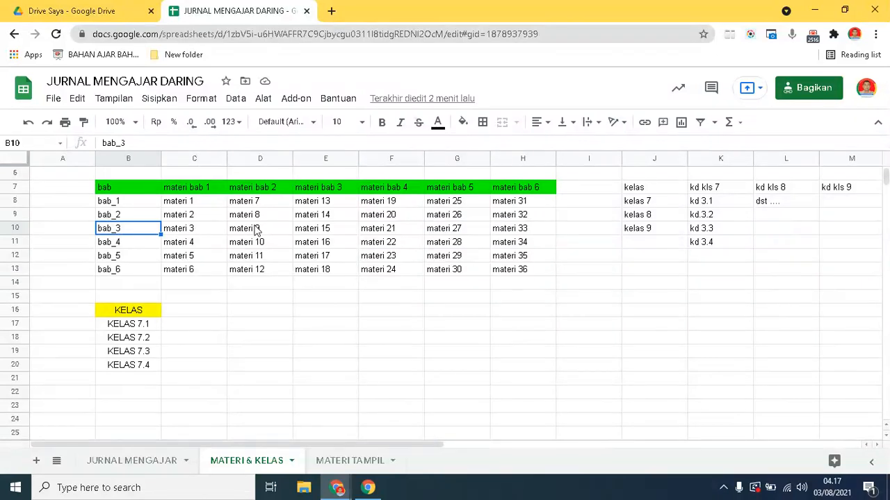
{"action": "left_click", "coordinate": [327, 243]}
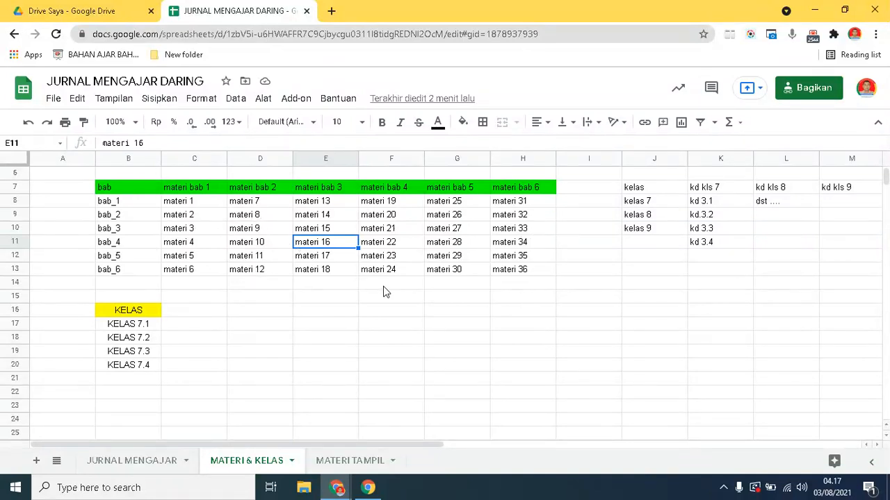
Examine the alternative layout listing kelas 7 to kelas 9 in column J with the kd kls 7 entries kd 3.1 to kd 3.4
{"action": "left_click", "coordinate": [634, 192]}
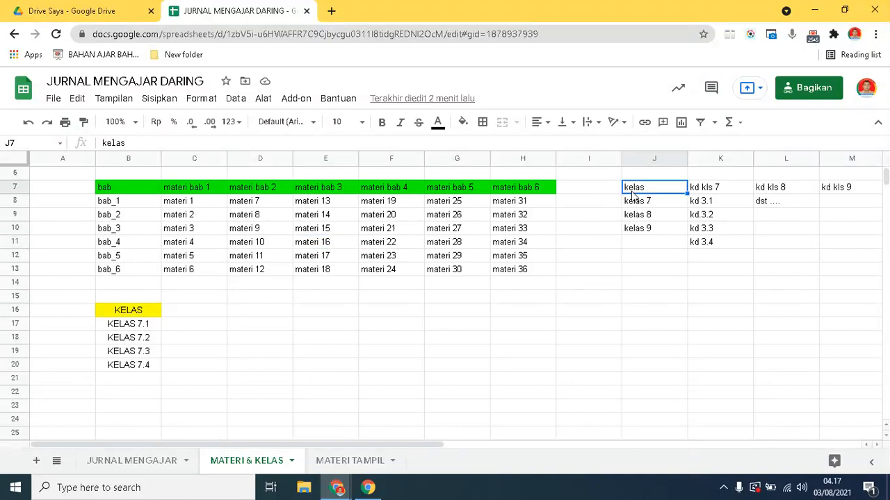
{"action": "left_click", "coordinate": [633, 205]}
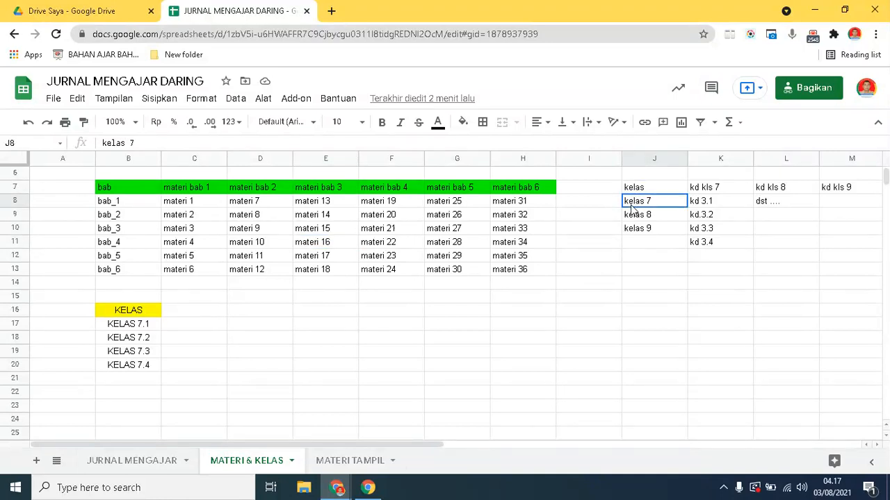
{"action": "left_click", "coordinate": [634, 218]}
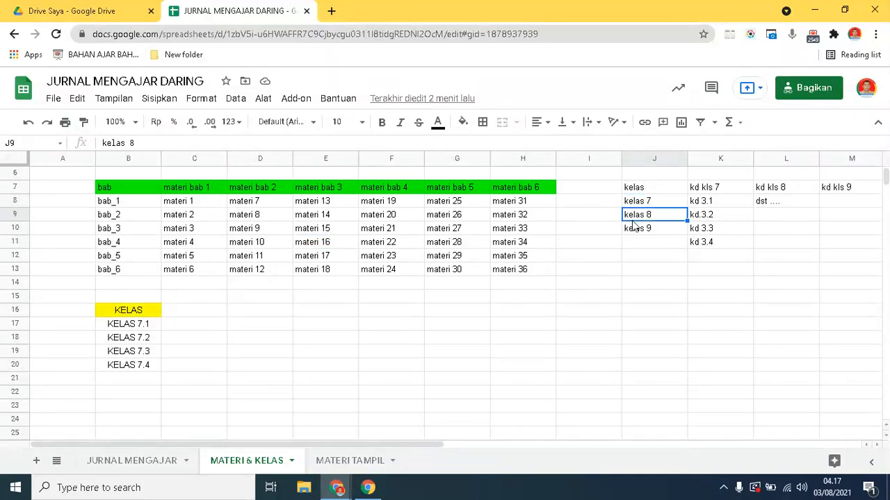
{"action": "left_click", "coordinate": [636, 231]}
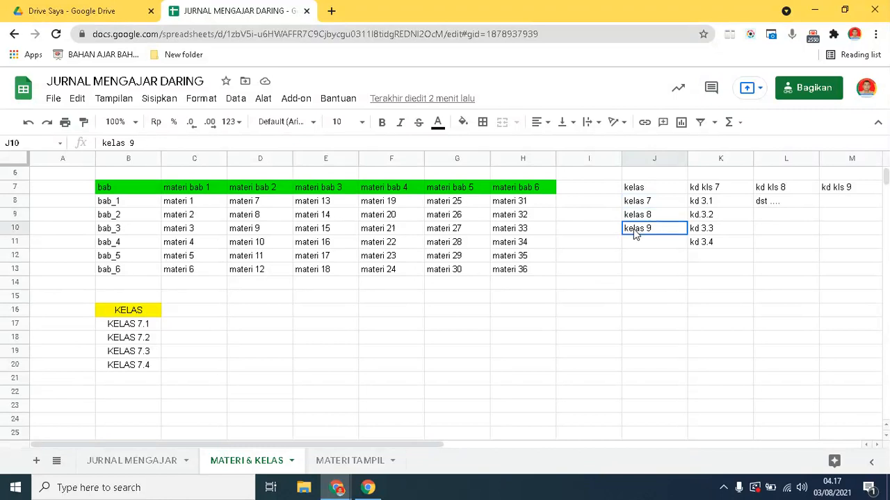
{"action": "left_click", "coordinate": [704, 190]}
{"action": "left_click", "coordinate": [698, 205]}
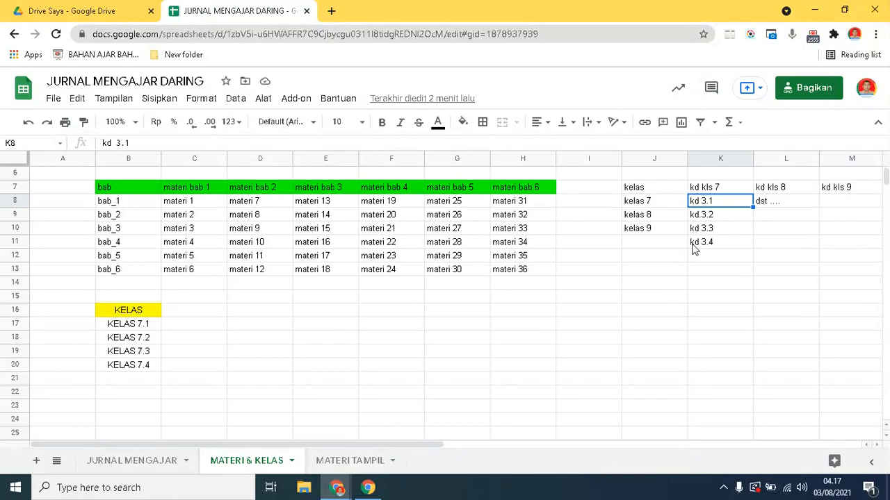
{"action": "left_click", "coordinate": [698, 243]}
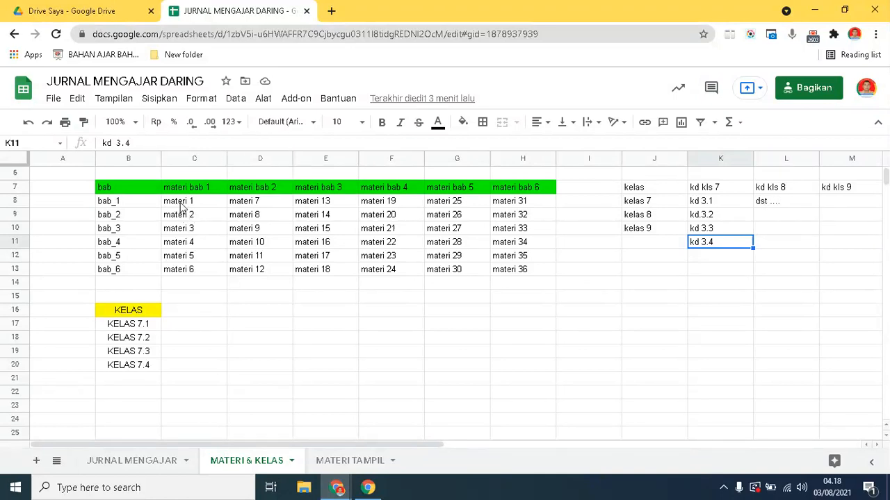
{"action": "left_click", "coordinate": [356, 314]}
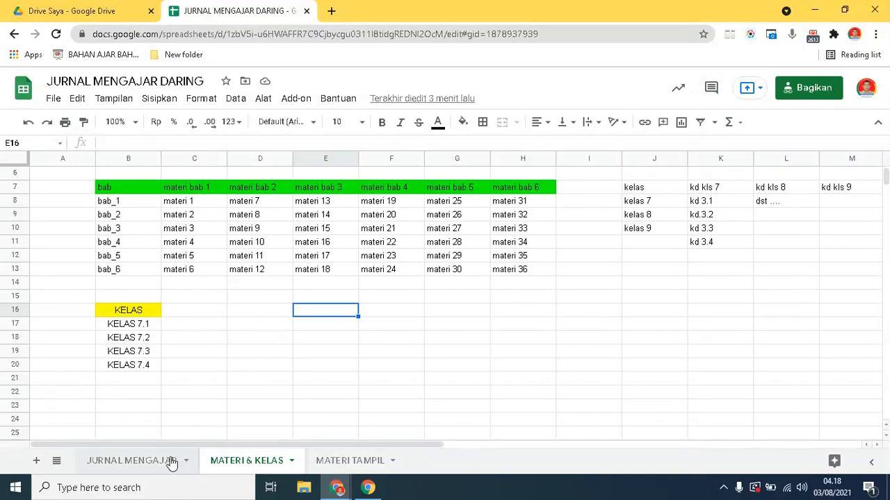
Give the KD/BAB cell G10 on the JURNAL MENGAJAR sheet a drop-down validated against the list range =BAB
{"action": "left_click", "coordinate": [131, 461]}
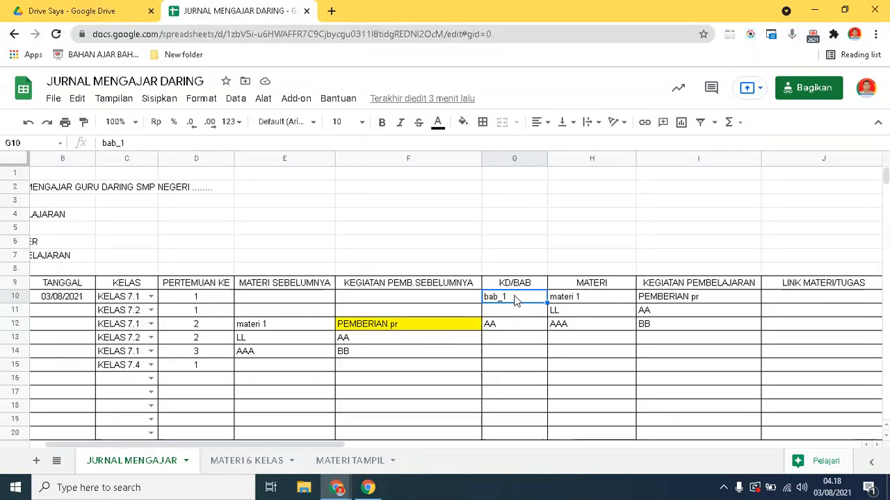
{"action": "left_click", "coordinate": [236, 105]}
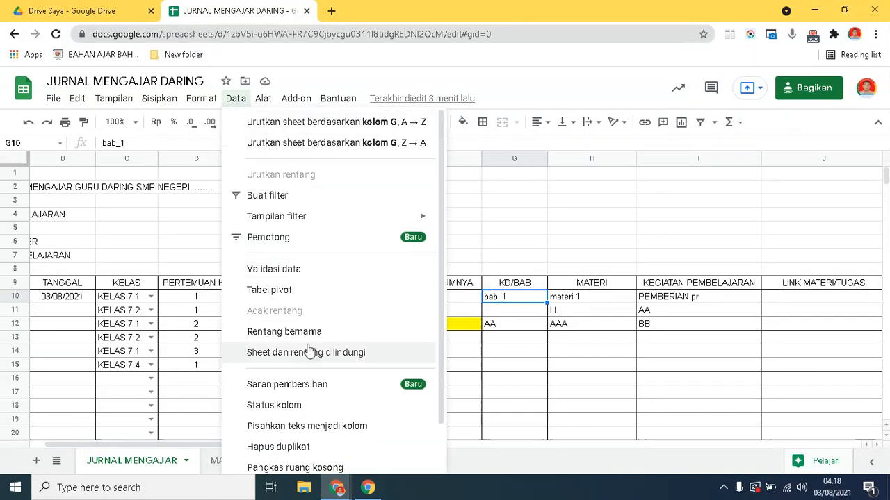
{"action": "left_click", "coordinate": [273, 274]}
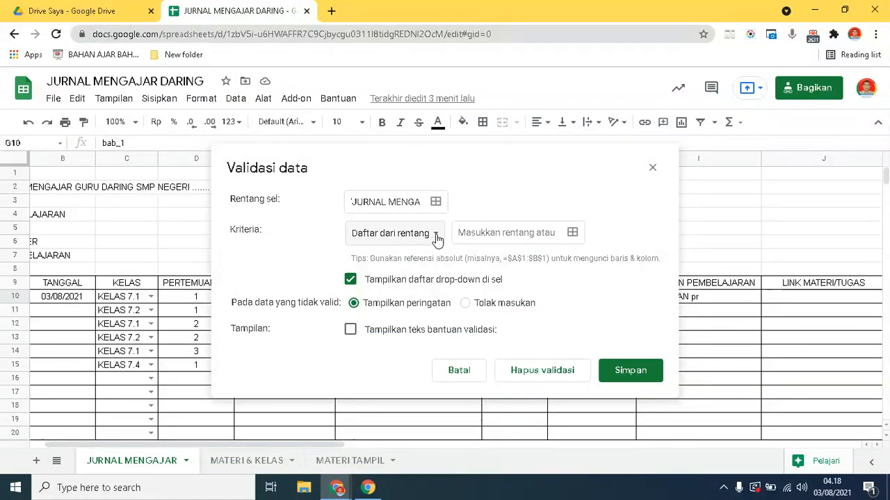
{"action": "left_click", "coordinate": [484, 235]}
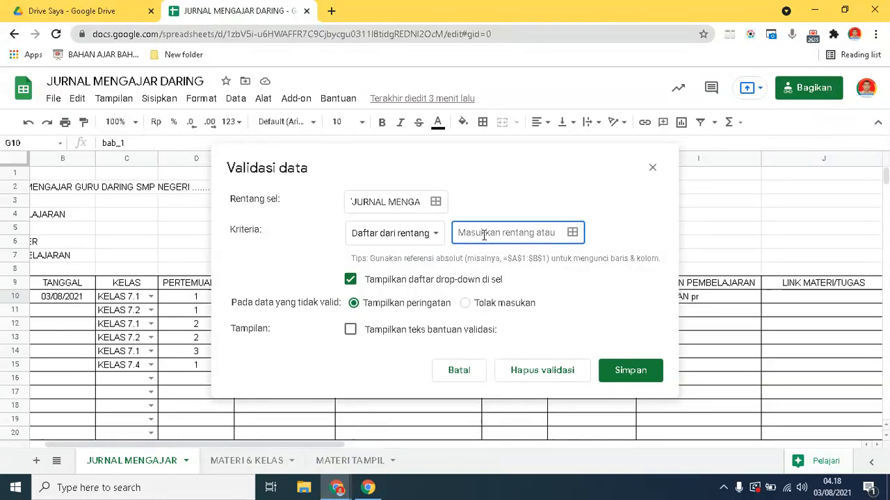
{"action": "type", "text": "=BAB"}
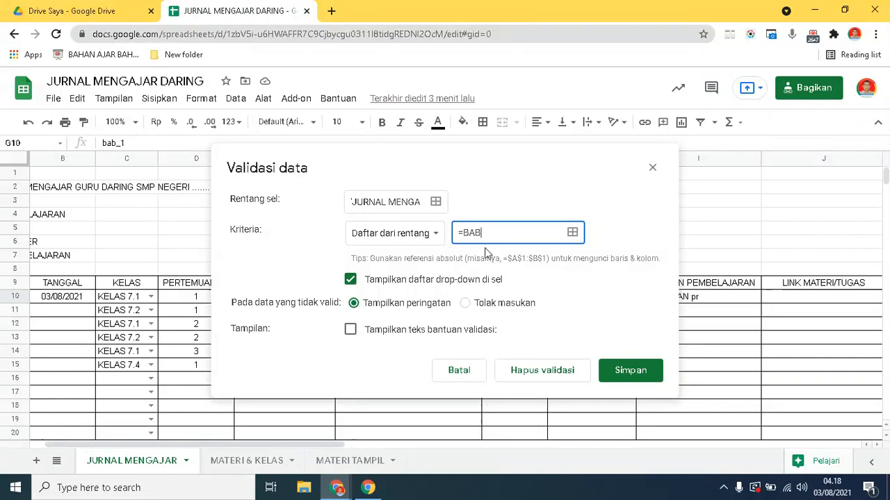
{"action": "left_click", "coordinate": [606, 373]}
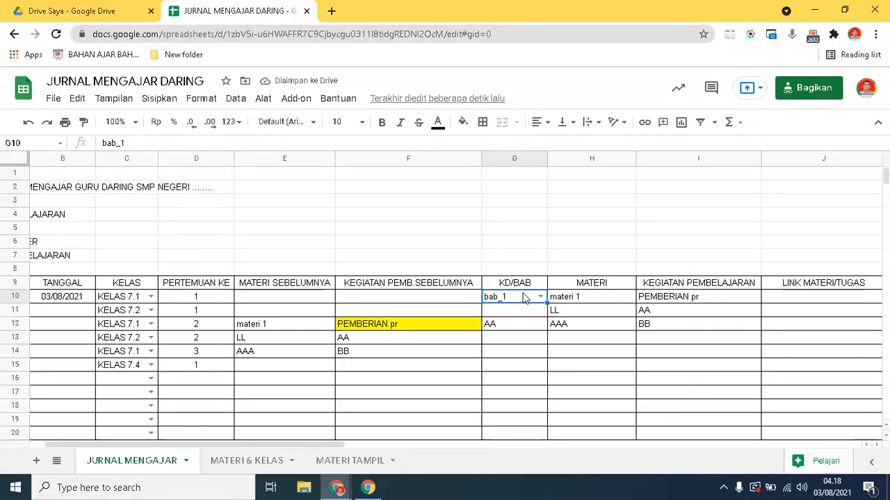
Reopen the data validation of the KD/BAB cell G10, re-enter =BAB as its list range and save it
{"action": "left_click", "coordinate": [234, 101]}
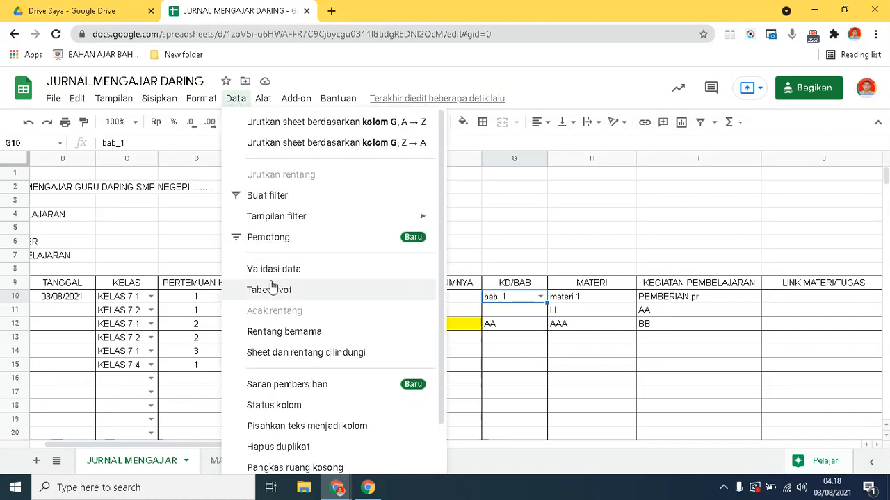
{"action": "left_click", "coordinate": [273, 271]}
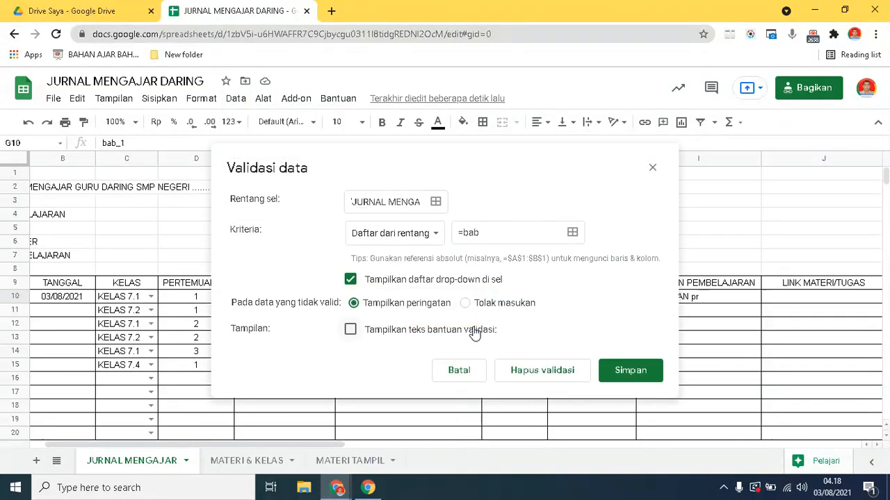
{"action": "left_click", "coordinate": [488, 234]}
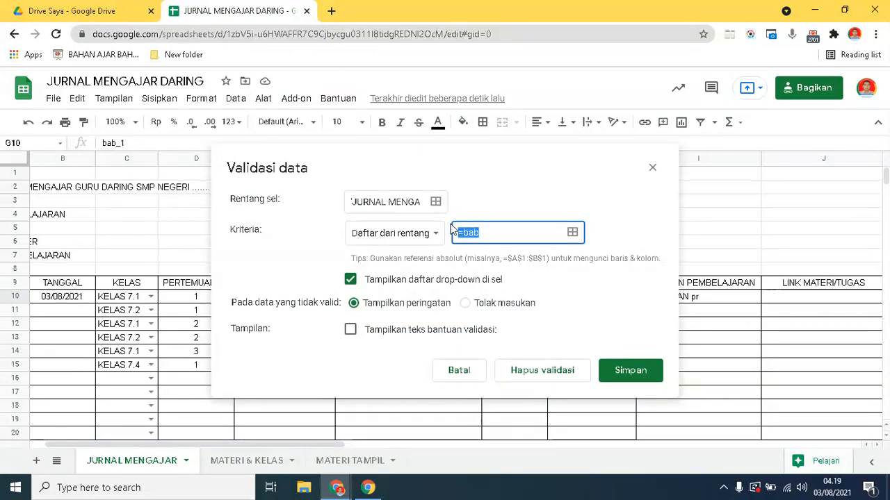
{"action": "type", "text": "=BAB"}
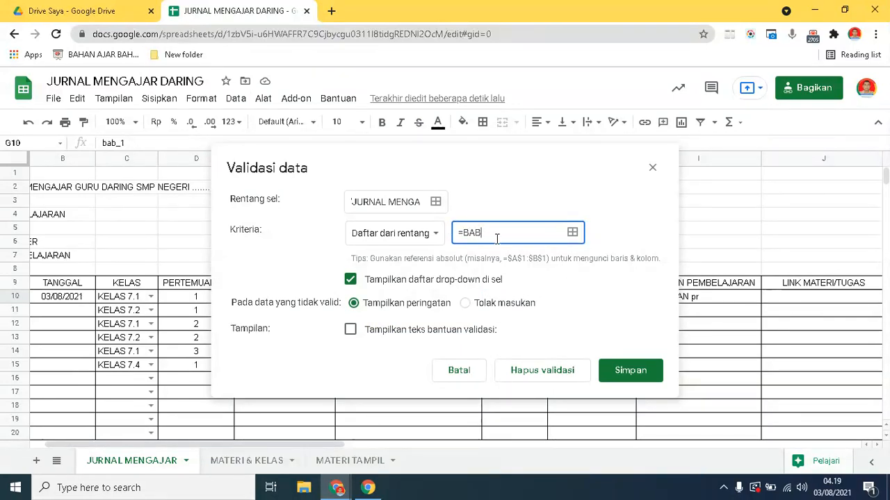
{"action": "left_click", "coordinate": [615, 374]}
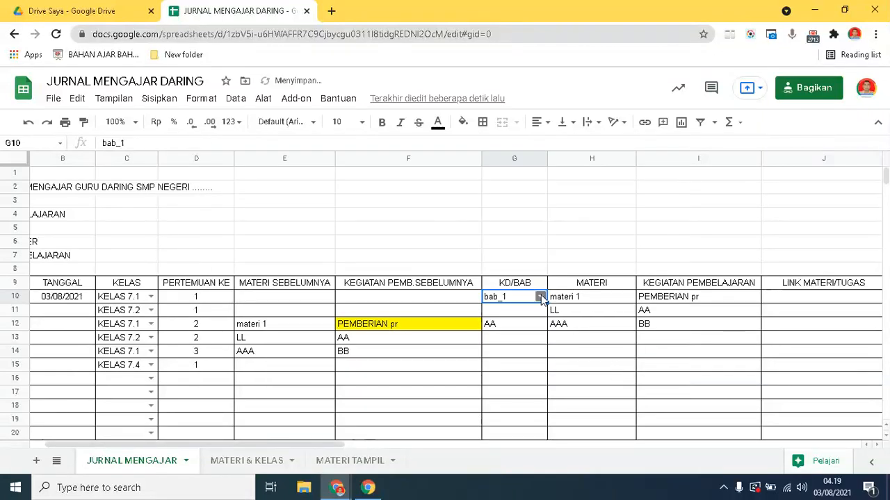
Test the KD/BAB drop-down in G10 by choosing bab_5, and set the cell back to bab_1
{"action": "left_click", "coordinate": [541, 296]}
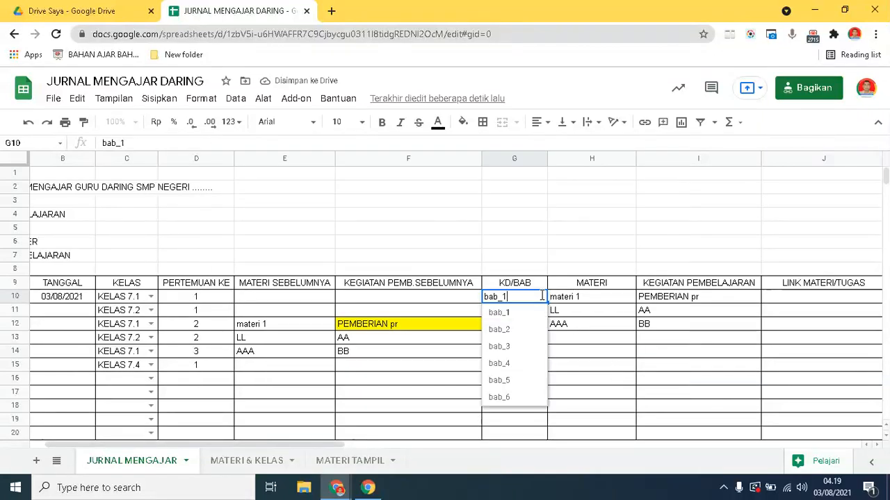
{"action": "left_click", "coordinate": [500, 380]}
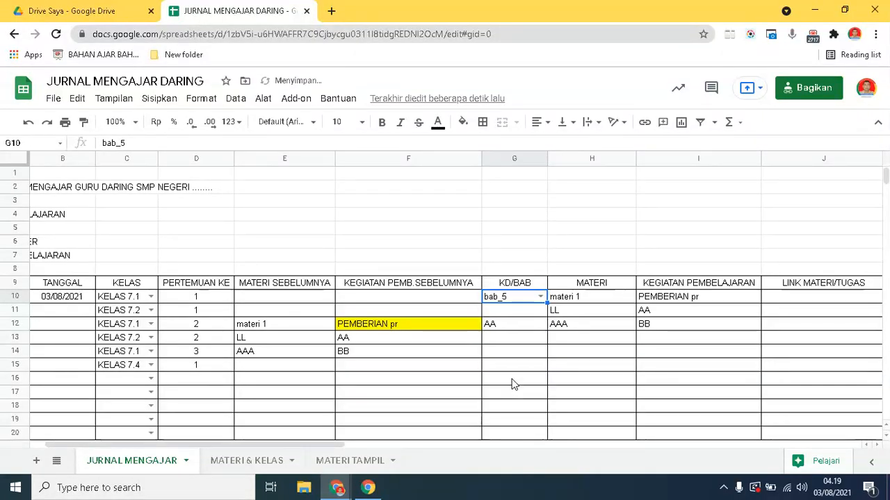
{"action": "left_click", "coordinate": [541, 297]}
{"action": "left_click", "coordinate": [511, 311]}
Review the material entries of each chapter column, from materi bab 1 to materi bab 6, on the MATERI & KELAS sheet
{"action": "left_click", "coordinate": [256, 466]}
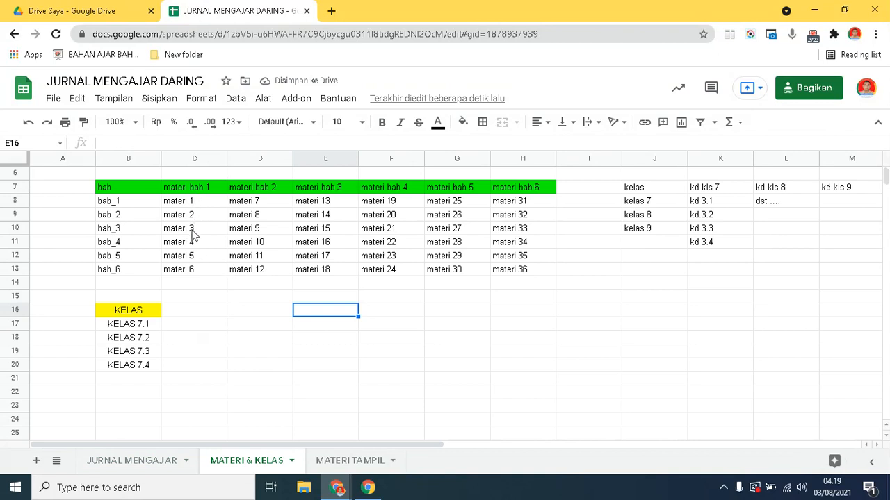
{"action": "left_click", "coordinate": [177, 272]}
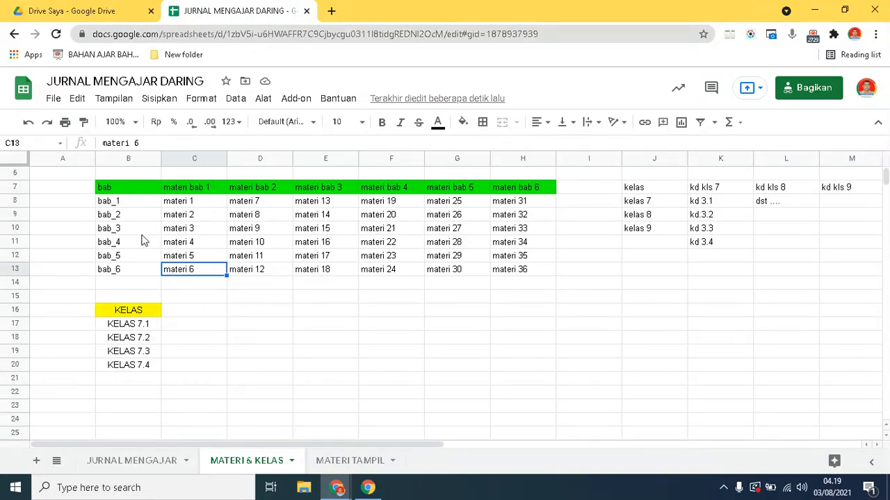
{"action": "left_click", "coordinate": [253, 203]}
{"action": "left_click", "coordinate": [251, 272]}
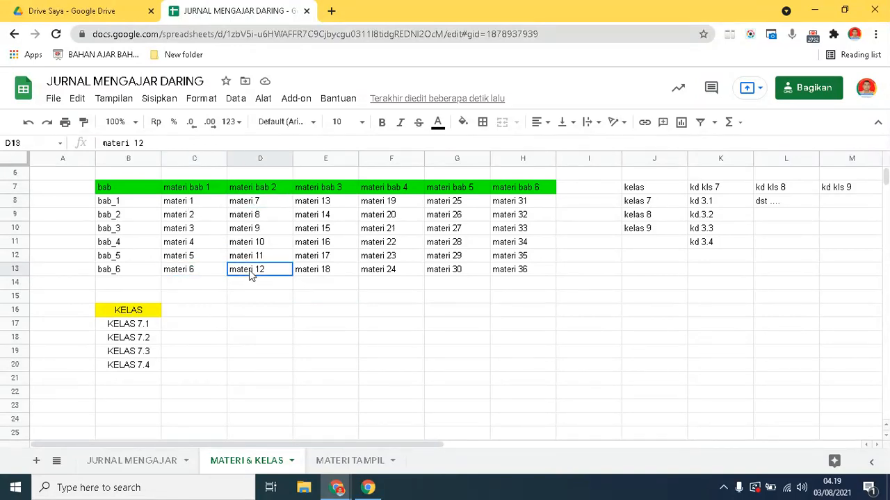
{"action": "left_click", "coordinate": [518, 271]}
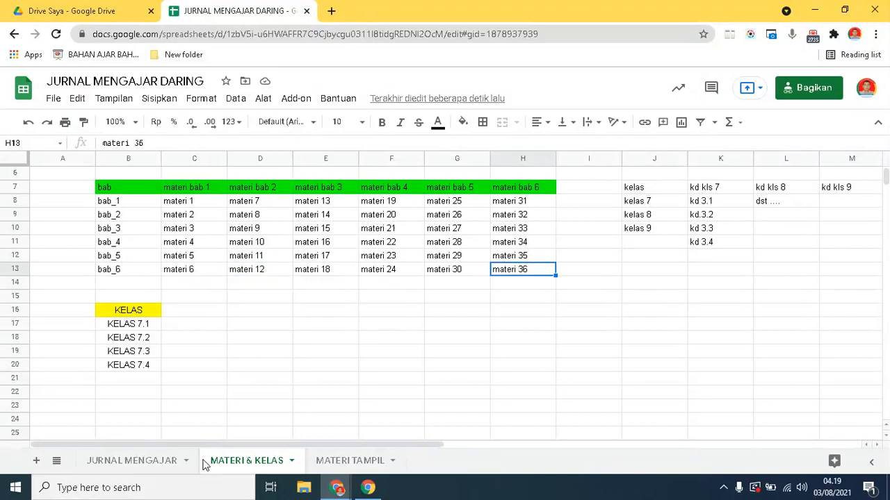
Choose bab_2 in the KD/BAB drop-down of G10 on the JURNAL MENGAJAR sheet
{"action": "left_click", "coordinate": [147, 462]}
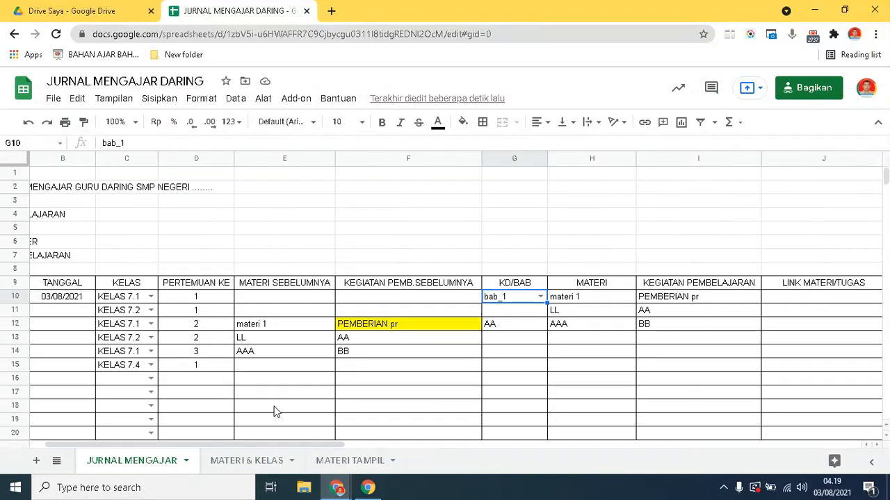
{"action": "left_click", "coordinate": [540, 298]}
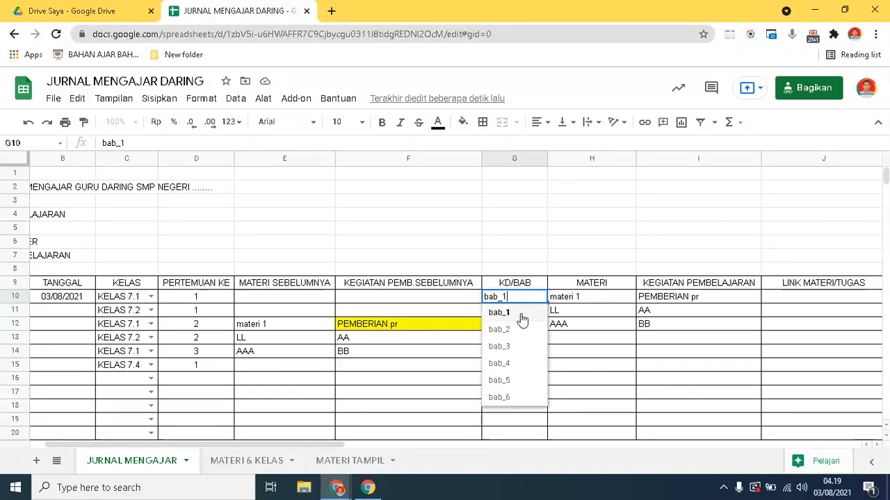
{"action": "left_click", "coordinate": [507, 331]}
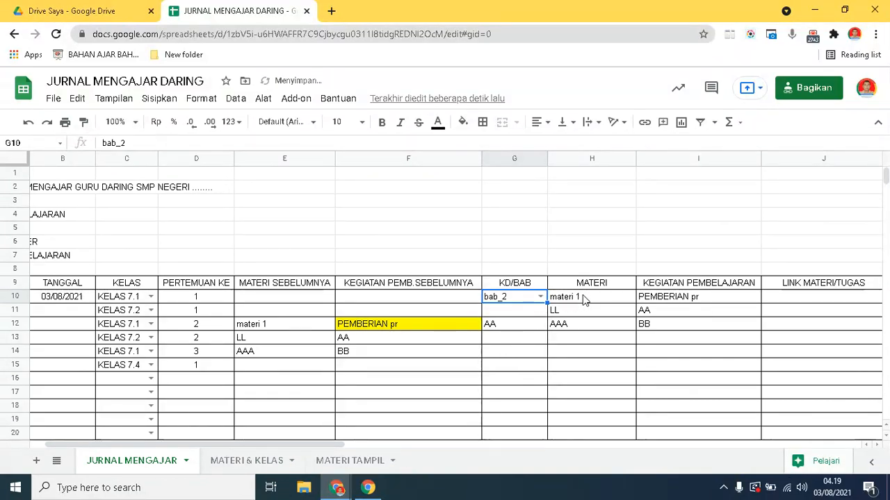
Add data validation to the MATERI cell H10 with a list from the range =materi
{"action": "left_click", "coordinate": [584, 299]}
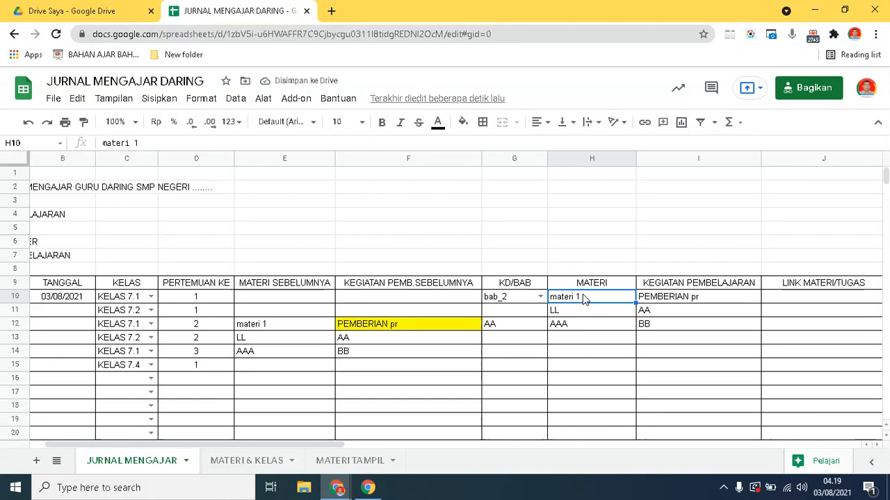
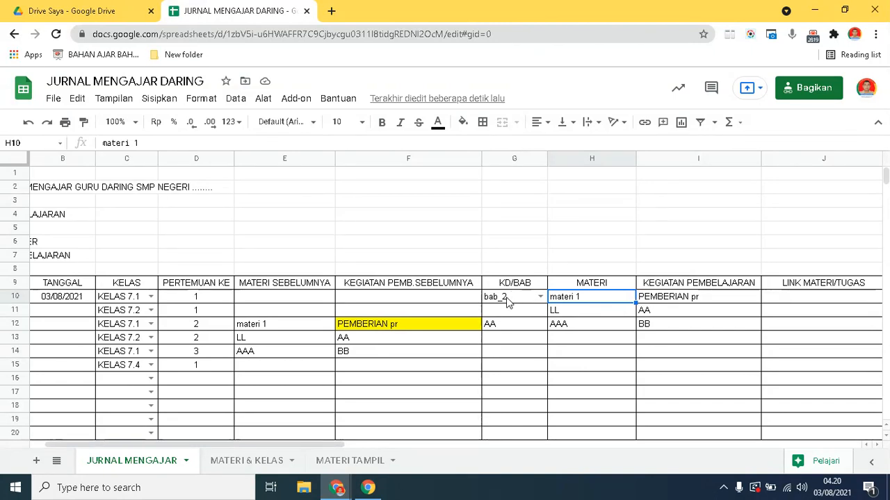
{"action": "left_click", "coordinate": [236, 99]}
{"action": "left_click", "coordinate": [273, 298]}
{"action": "left_click", "coordinate": [492, 235]}
{"action": "type", "text": "=materi"}
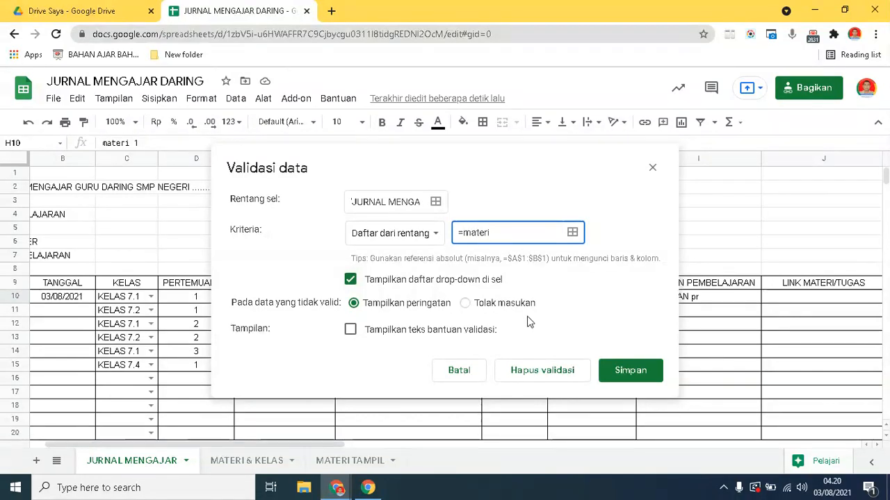
{"action": "left_click", "coordinate": [603, 370]}
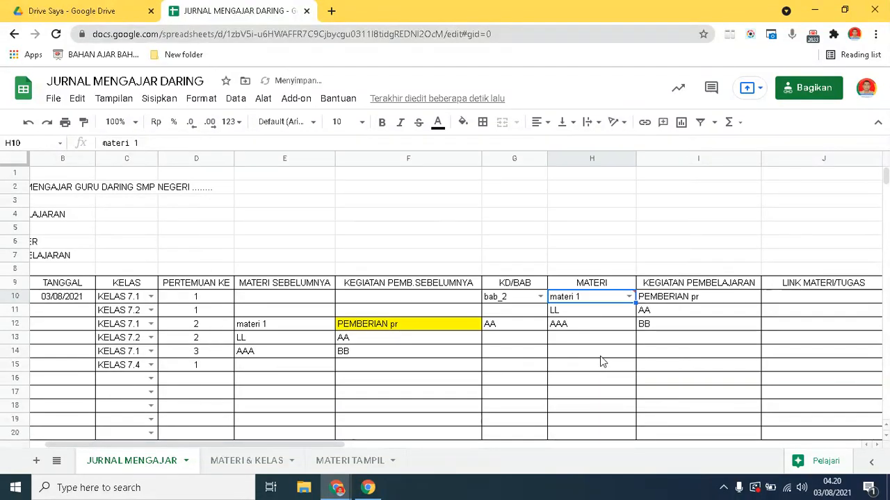
Try to open the material list in the MATERI cell H10 and check the cell's validation note
{"action": "double_click", "coordinate": [630, 295]}
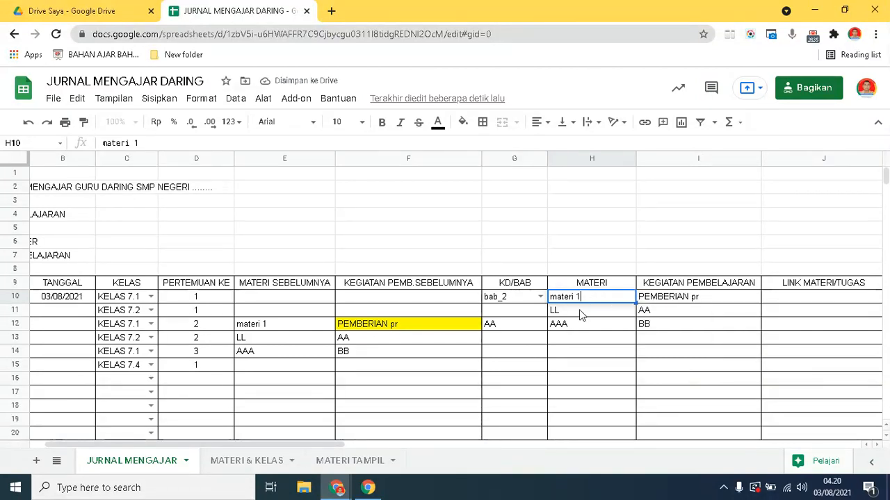
{"action": "left_click", "coordinate": [578, 313]}
{"action": "double_click", "coordinate": [631, 297]}
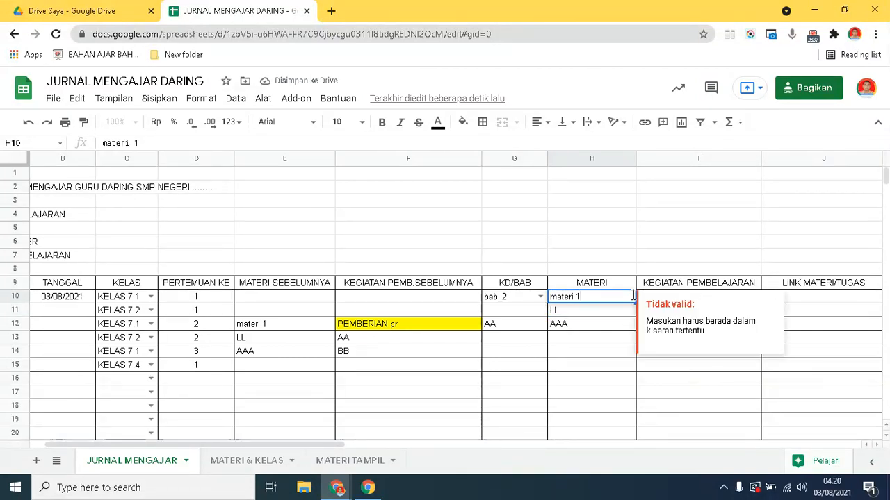
{"action": "left_click", "coordinate": [605, 323]}
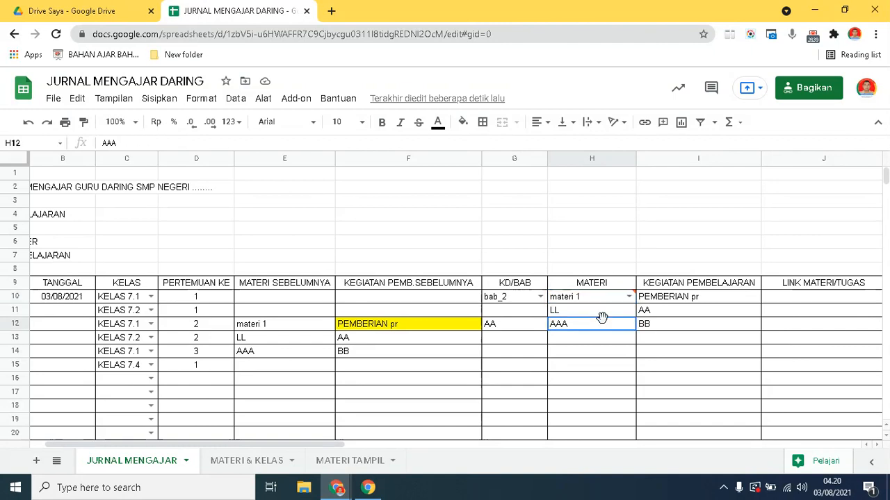
{"action": "double_click", "coordinate": [629, 299]}
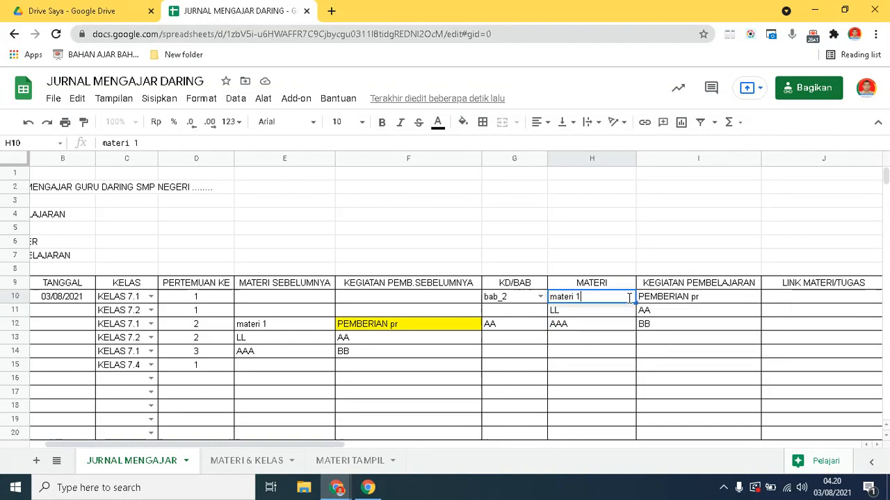
{"action": "left_click", "coordinate": [516, 298]}
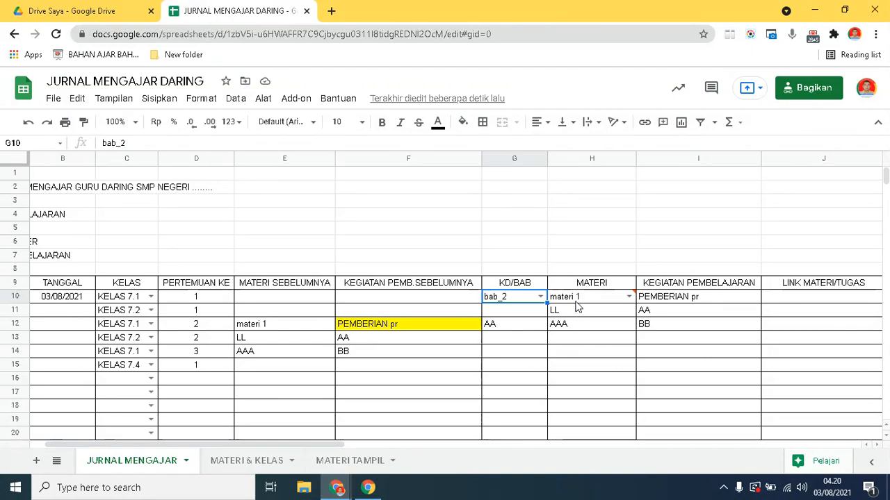
{"action": "mouse_move", "coordinate": [576, 301]}
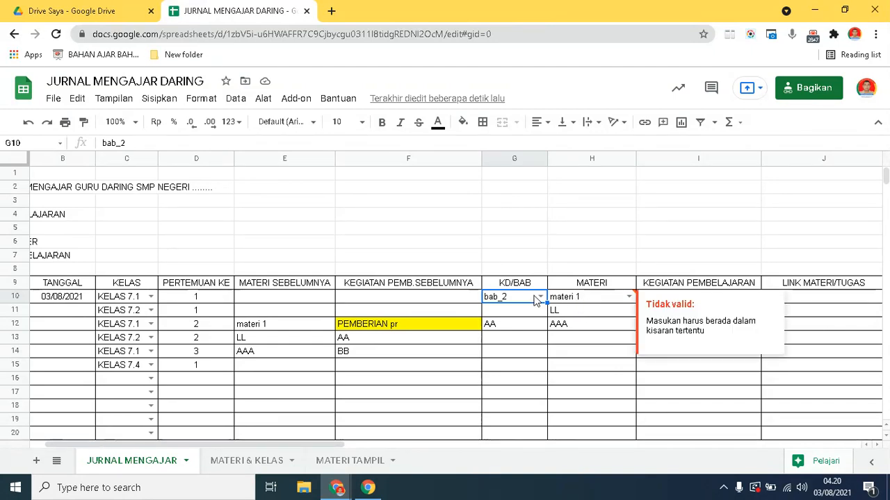
Set the KD/BAB cell G10 to bab_1 and try the MATERI drop-down in H10 again
{"action": "left_click", "coordinate": [543, 300]}
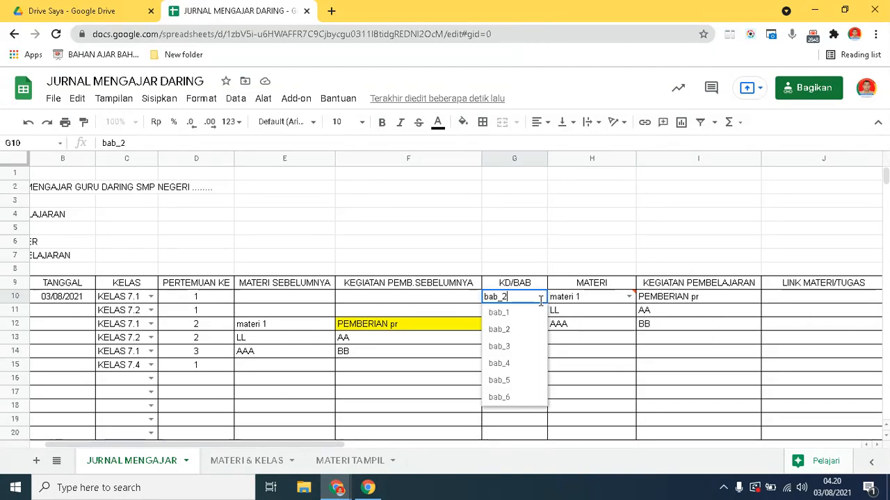
{"action": "left_click", "coordinate": [502, 313]}
{"action": "double_click", "coordinate": [629, 299]}
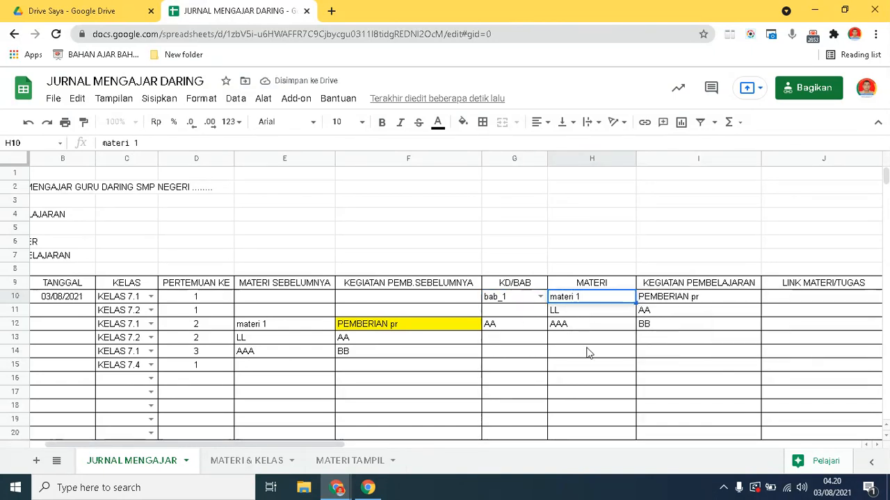
Clear the materi 1 entry from the MATERI cell H10
{"action": "left_click_drag", "start_coordinate": [584, 296], "coordinate": [540, 299]}
{"action": "key", "text": "BackSpace"}
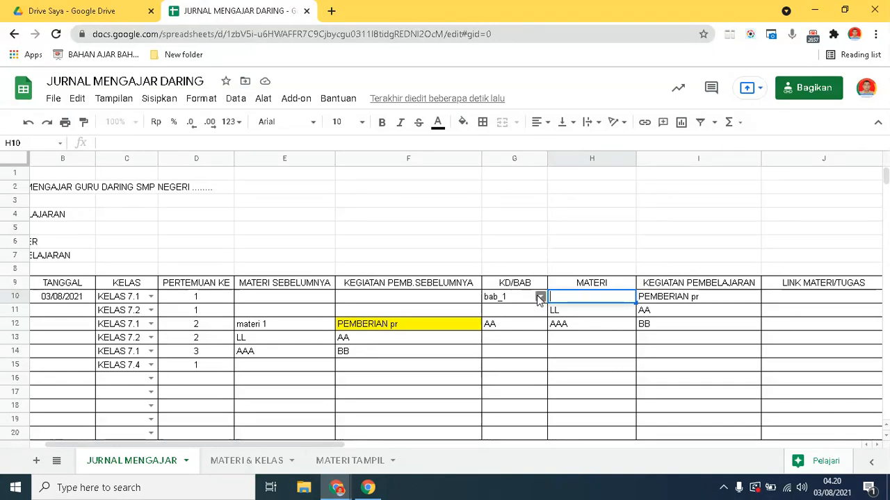
{"action": "left_click", "coordinate": [579, 354]}
Remove the data validation from the MATERI cell H10 on the JURNAL MENGAJAR sheet
{"action": "left_click", "coordinate": [581, 298]}
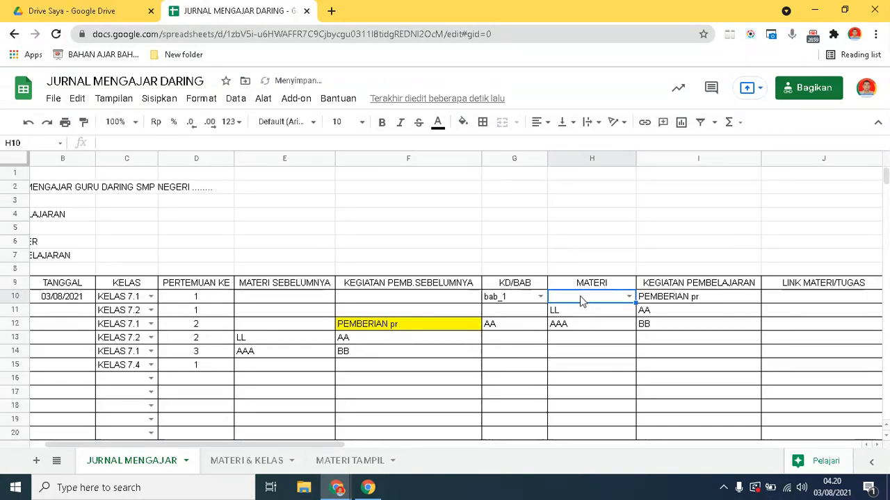
{"action": "left_click", "coordinate": [235, 100]}
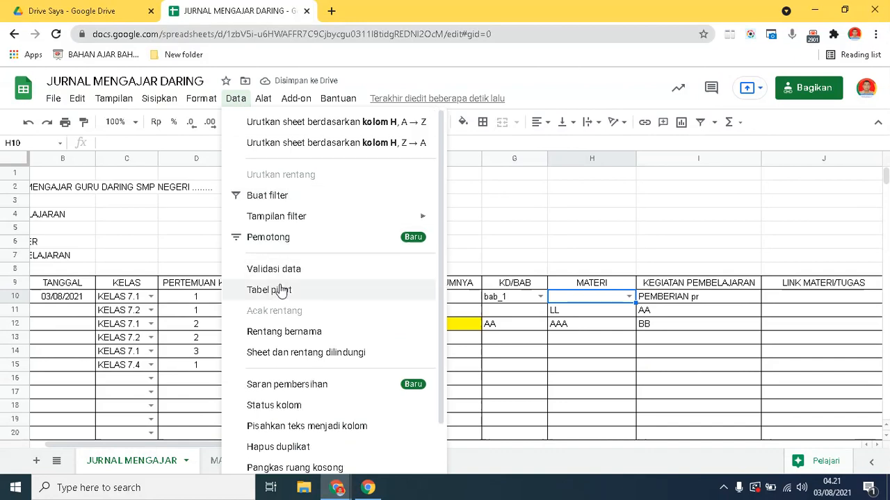
{"action": "left_click", "coordinate": [275, 295]}
{"action": "left_click", "coordinate": [519, 374]}
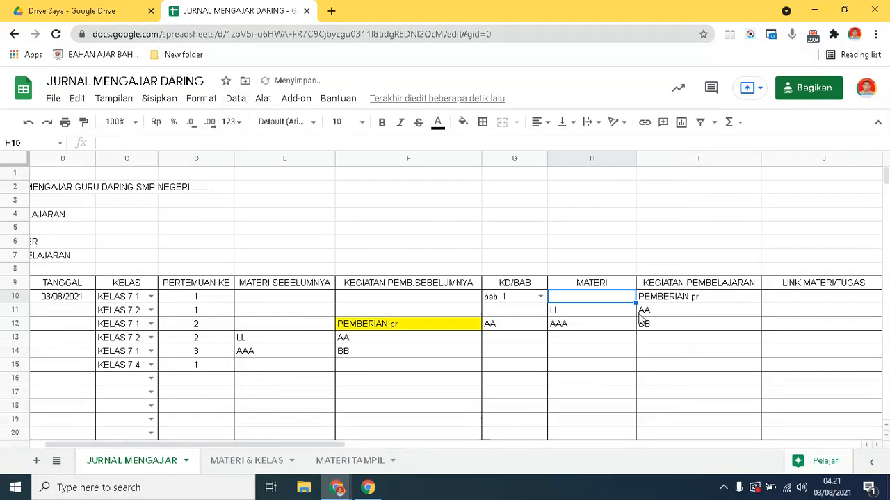
{"action": "left_click", "coordinate": [596, 310]}
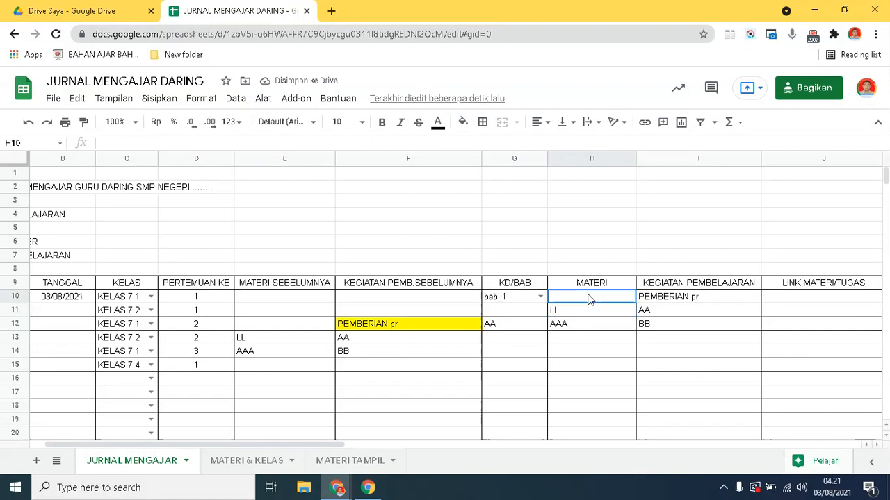
Review the INDIRECT formula note on the MATERI TAMPIL sheet and set the KD/BAB cell G10 on JURNAL MENGAJAR to bab_2
{"action": "left_click", "coordinate": [514, 297]}
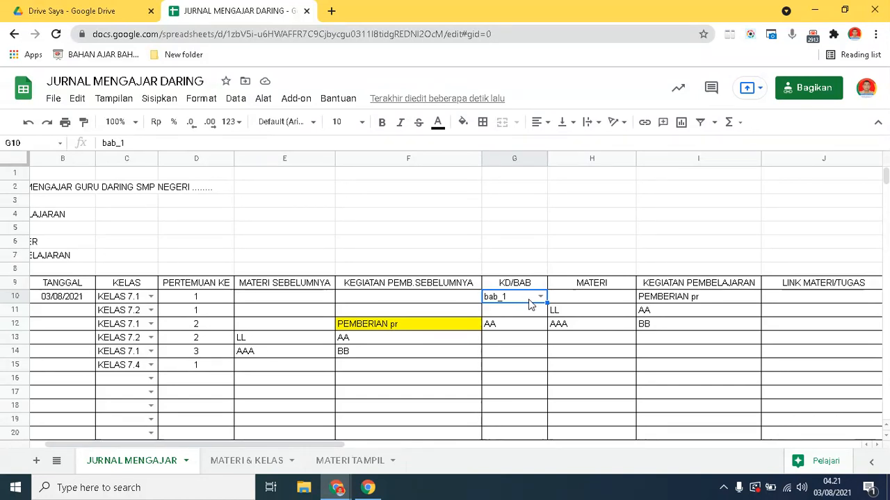
{"action": "left_click", "coordinate": [351, 463]}
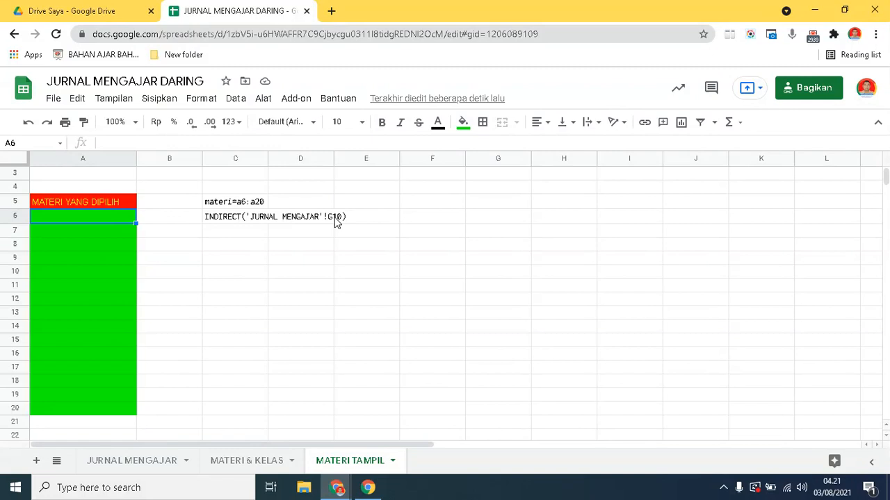
{"action": "left_click", "coordinate": [144, 462]}
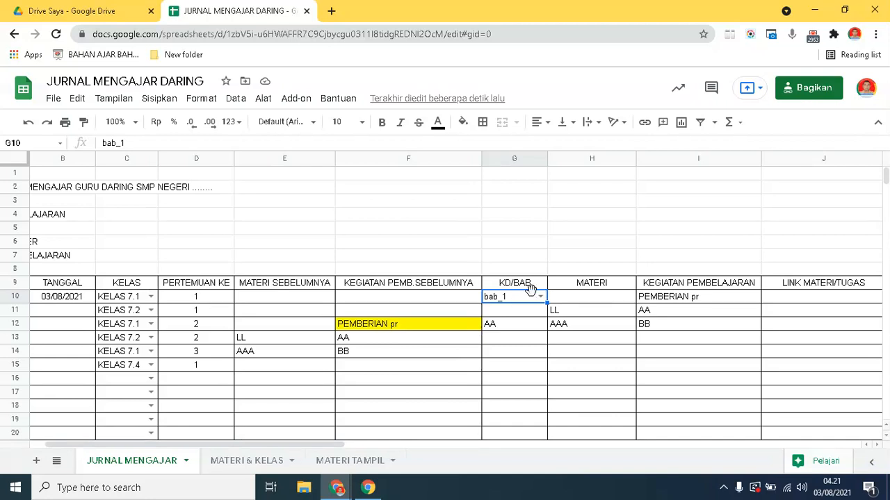
{"action": "left_click", "coordinate": [538, 298]}
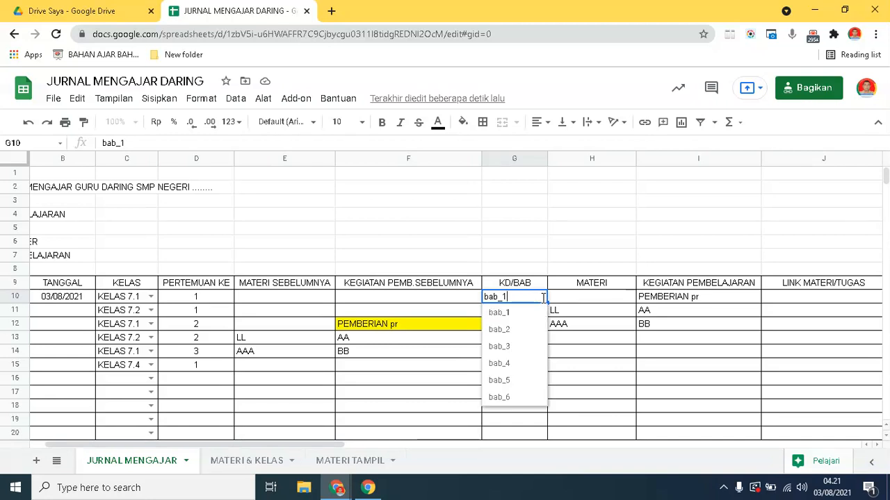
{"action": "left_click", "coordinate": [517, 332]}
{"action": "left_click", "coordinate": [602, 298]}
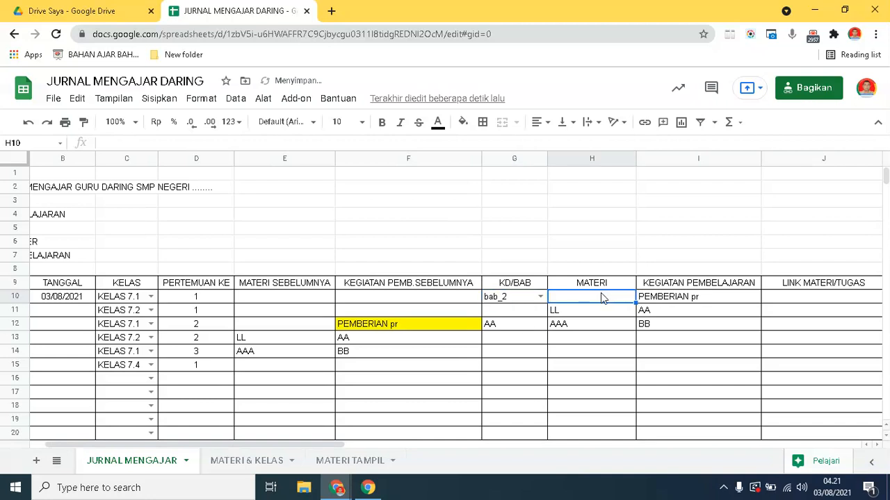
Enter =indirect('JURNAL MENGAJAR'!G10) in cell A6 of the MATERI TAMPIL sheet under MATERI YANG DIPILIH
{"action": "left_click", "coordinate": [349, 461]}
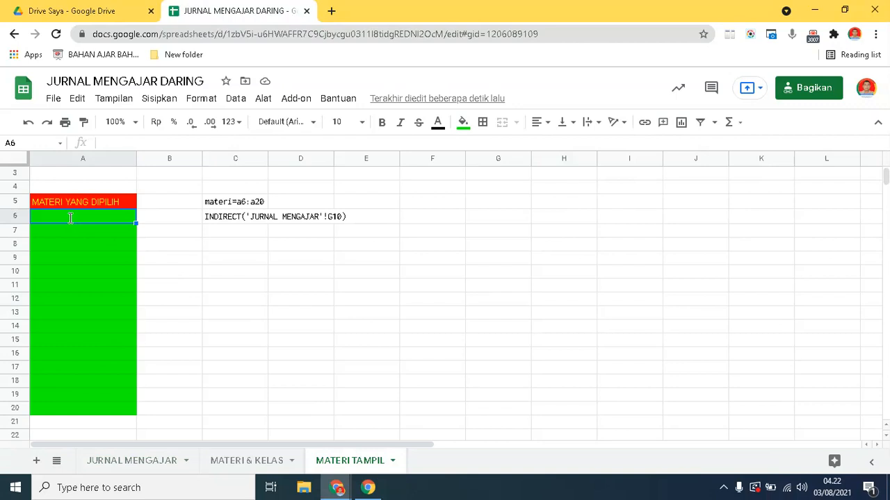
{"action": "type", "text": "=ind"}
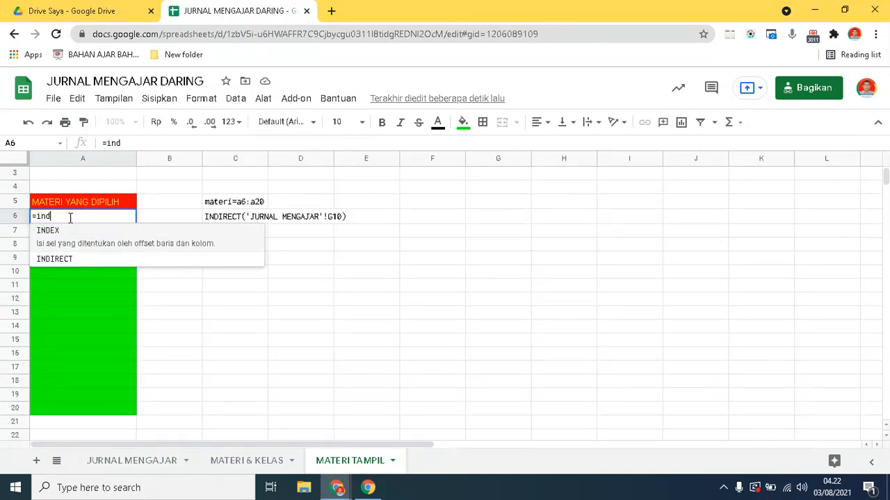
{"action": "type", "text": "irect("}
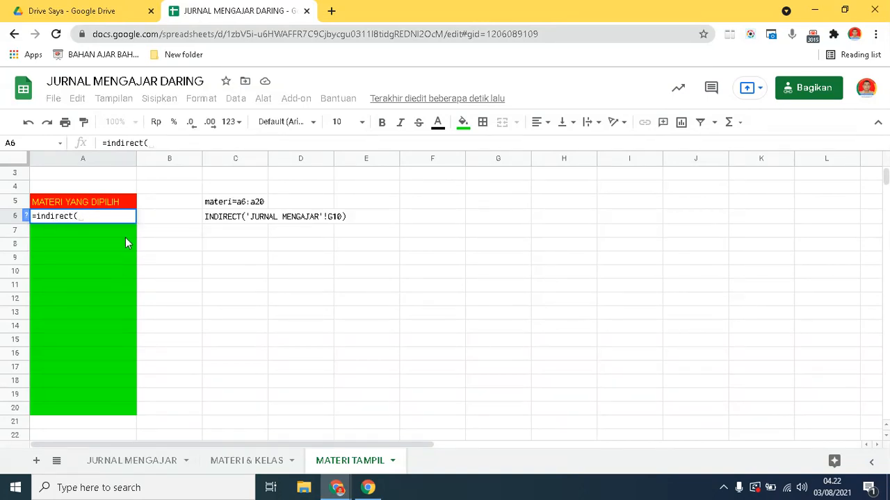
{"action": "left_click", "coordinate": [123, 465]}
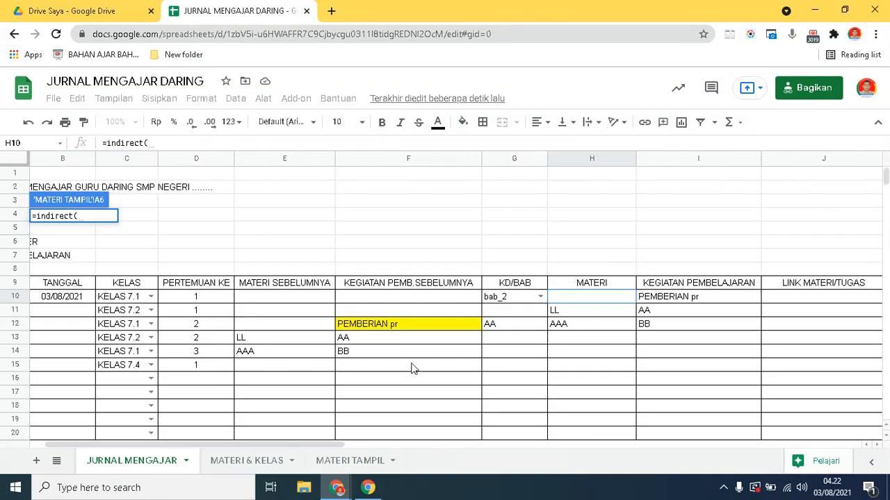
{"action": "left_click", "coordinate": [503, 299]}
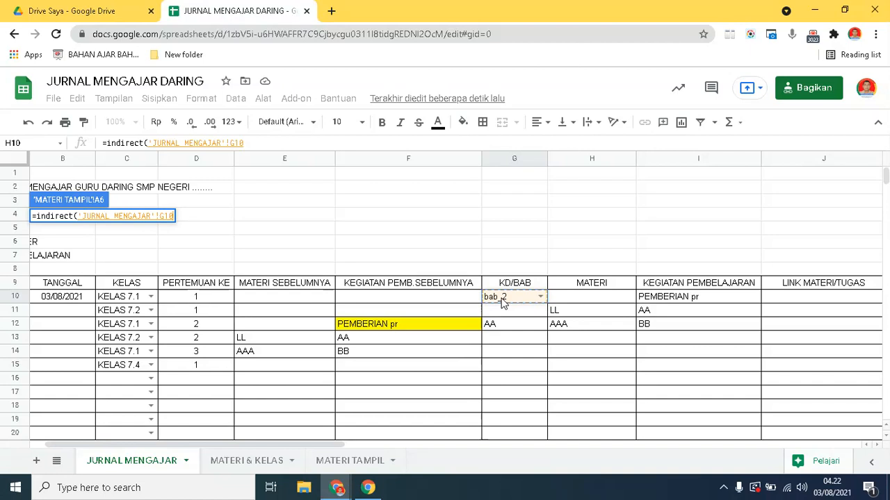
{"action": "key", "text": "Return"}
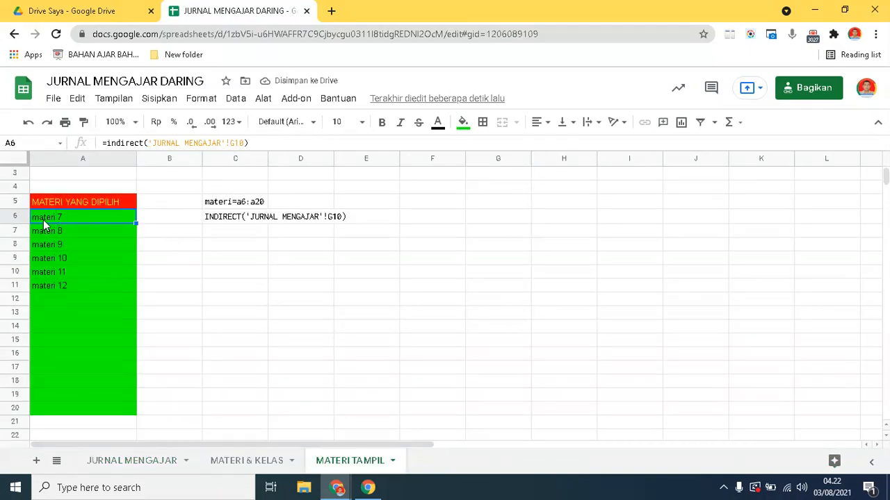
Examine the filled and empty cells of the green range A6:A20 under MATERI YANG DIPILIH
{"action": "left_click", "coordinate": [56, 413]}
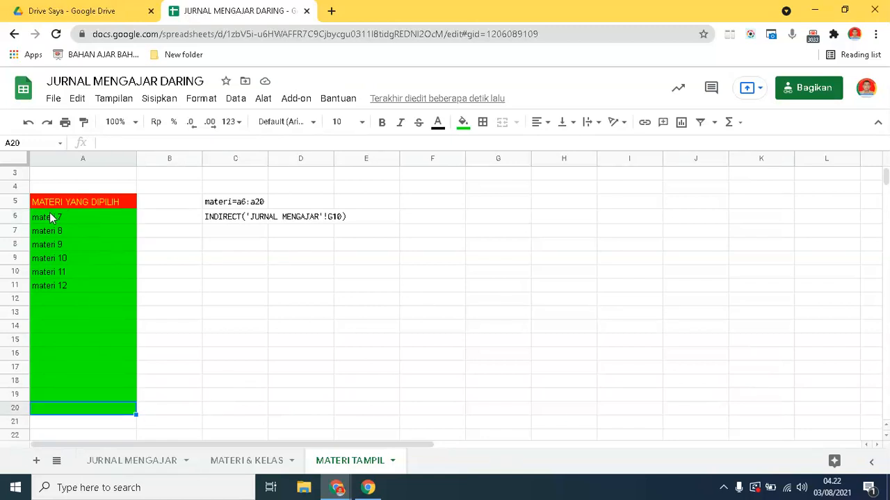
{"action": "left_click", "coordinate": [223, 312]}
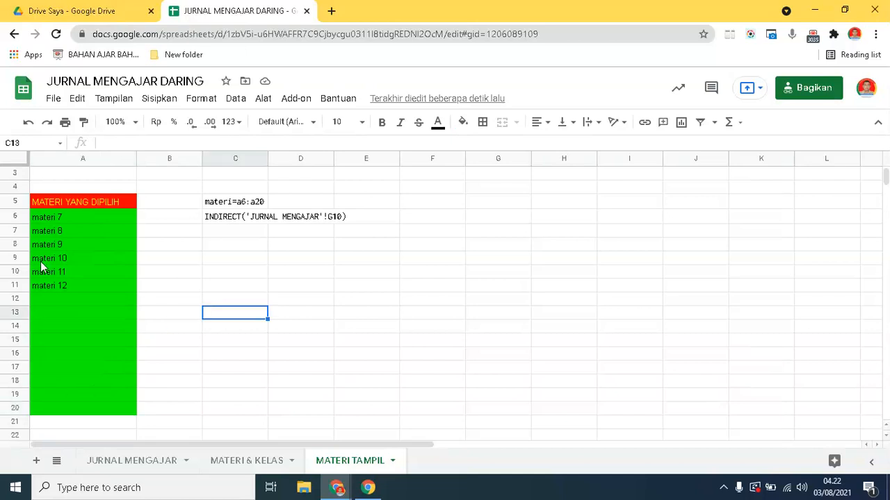
{"action": "left_click_drag", "start_coordinate": [46, 220], "coordinate": [53, 408]}
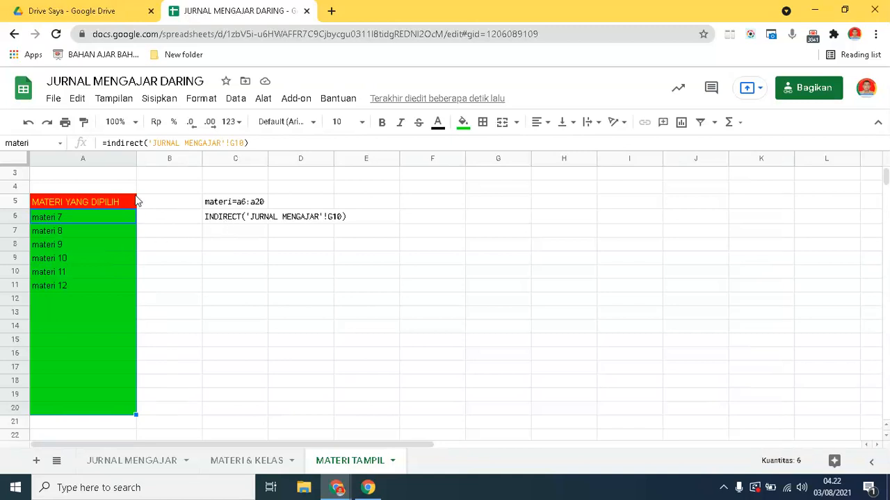
{"action": "left_click", "coordinate": [216, 314]}
{"action": "left_click_drag", "start_coordinate": [58, 219], "coordinate": [54, 409]}
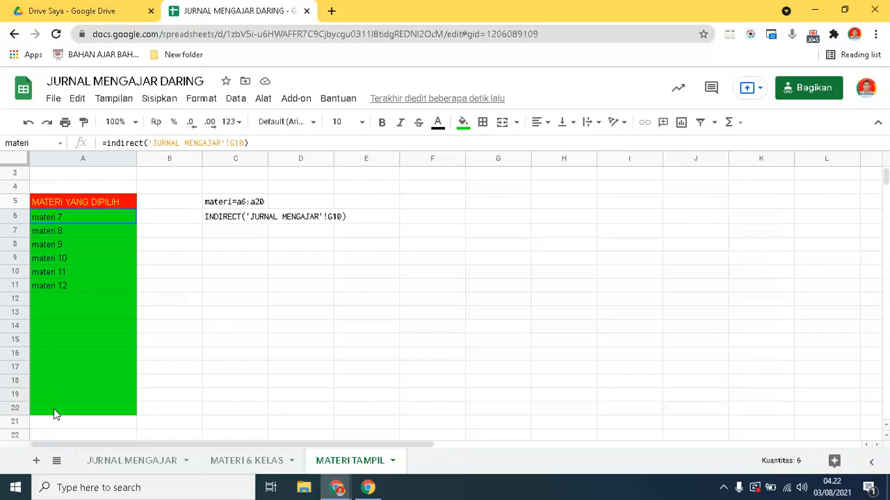
{"action": "left_click", "coordinate": [47, 304]}
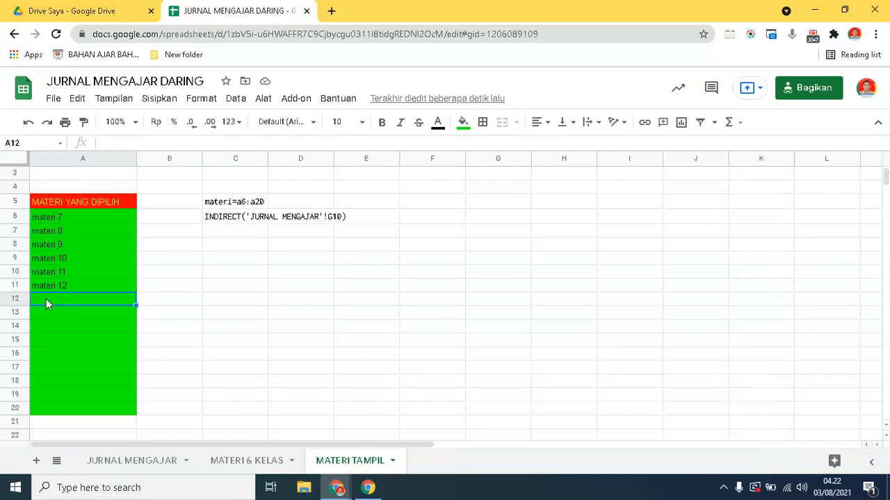
{"action": "left_click", "coordinate": [46, 317]}
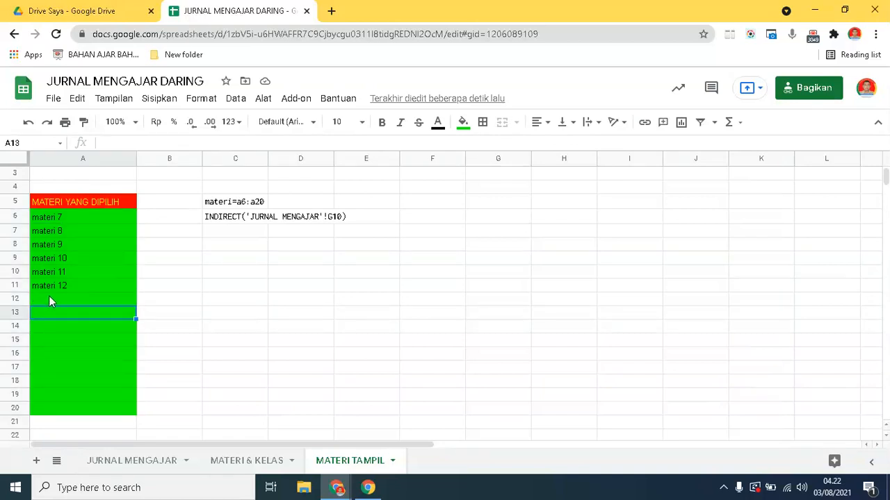
{"action": "left_click", "coordinate": [49, 300]}
{"action": "left_click", "coordinate": [53, 352]}
{"action": "left_click", "coordinate": [47, 383]}
{"action": "left_click", "coordinate": [44, 408]}
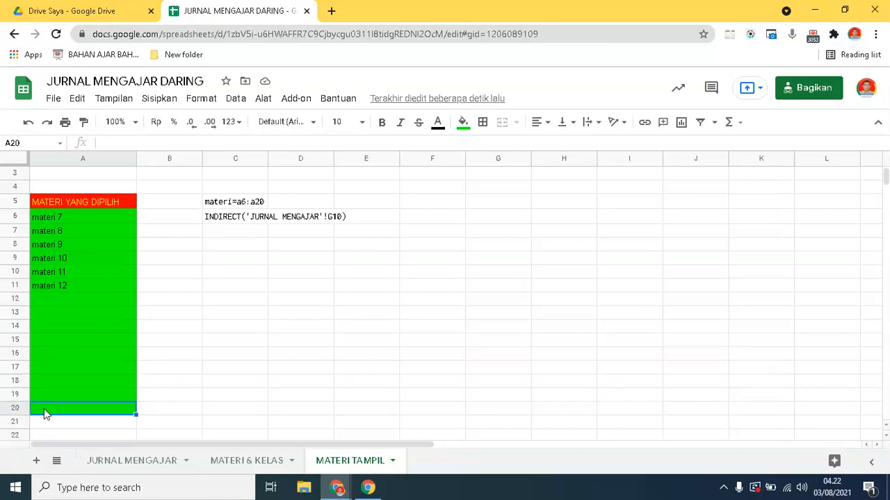
{"action": "left_click", "coordinate": [47, 355]}
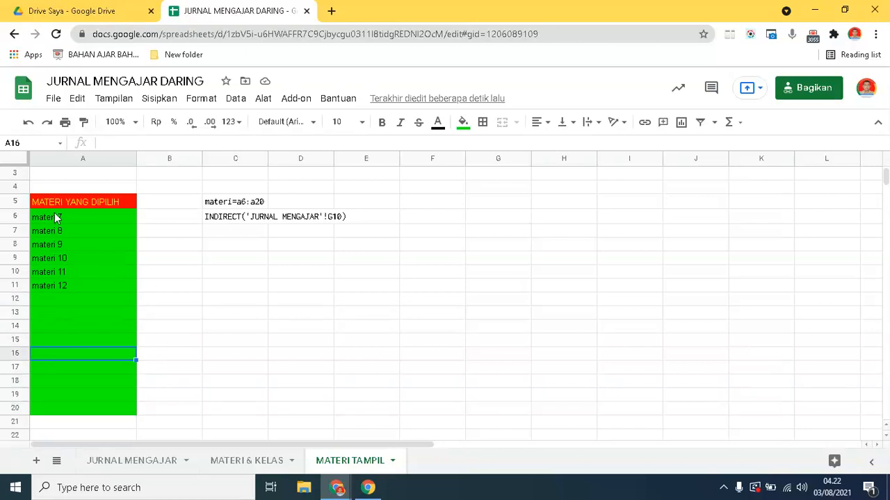
Select A6:A20, check the materi entry in the named ranges list, and inspect cells A6 and A11
{"action": "left_click_drag", "start_coordinate": [56, 218], "coordinate": [55, 409]}
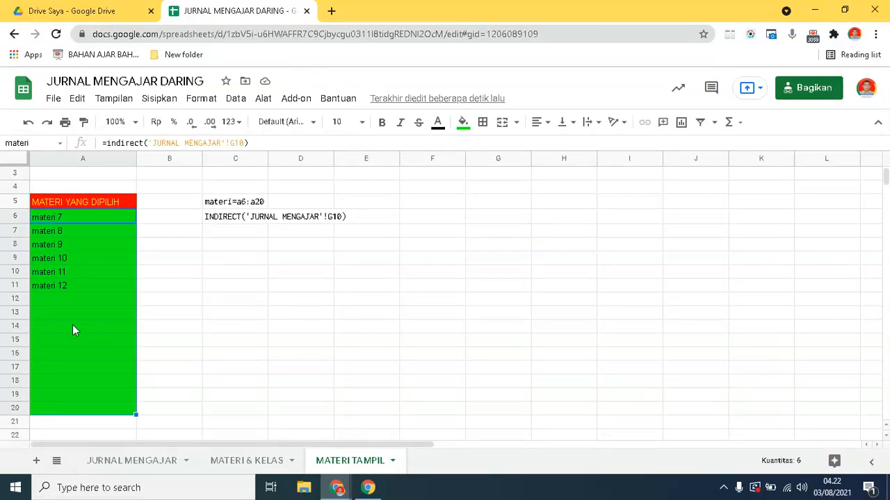
{"action": "left_click", "coordinate": [236, 98]}
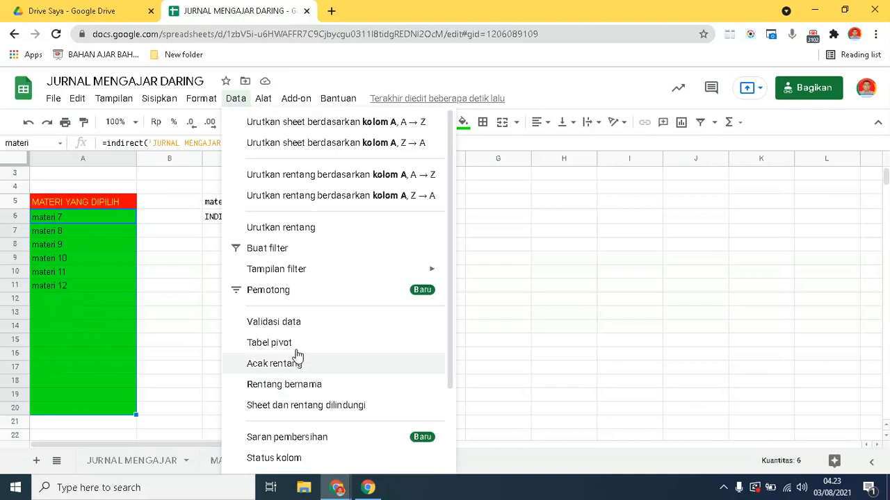
{"action": "left_click", "coordinate": [277, 386]}
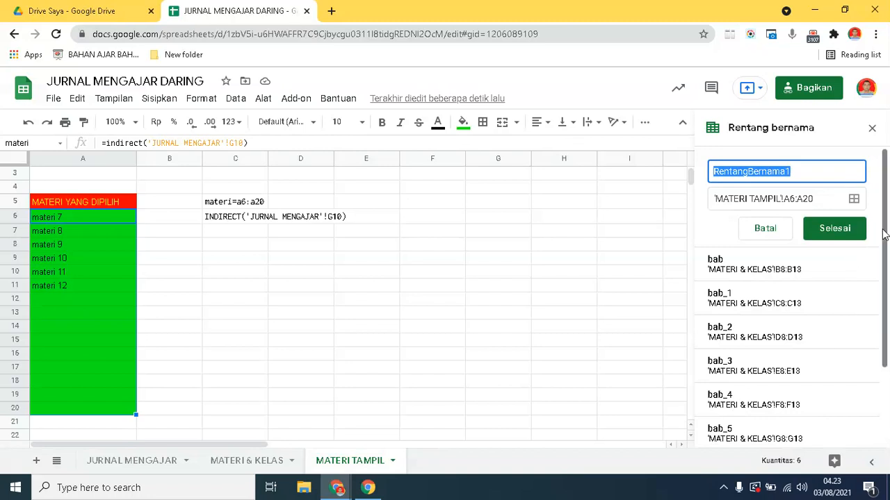
{"action": "scroll", "coordinate": [885, 245], "scroll_direction": "down", "scroll_amount": 3}
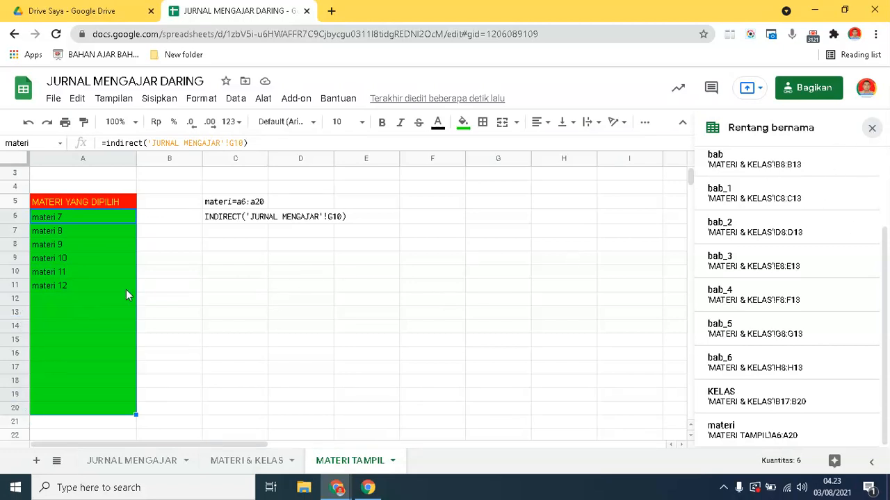
{"action": "left_click", "coordinate": [57, 223]}
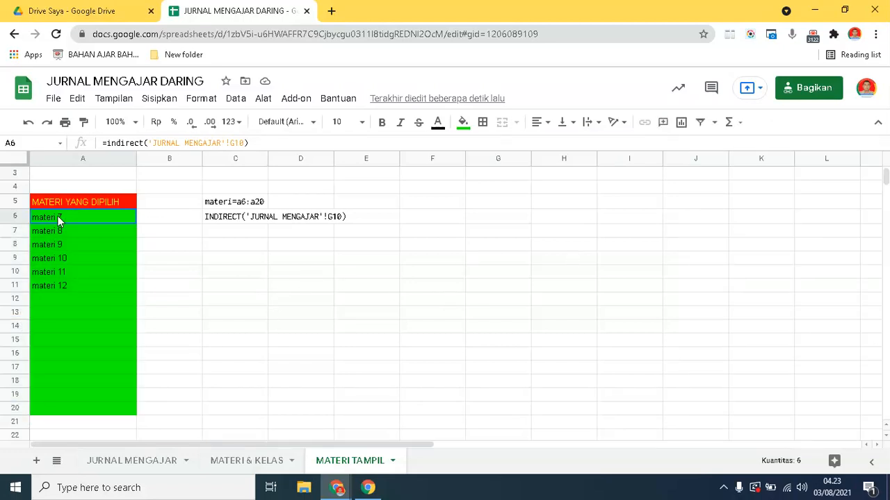
{"action": "left_click", "coordinate": [61, 286]}
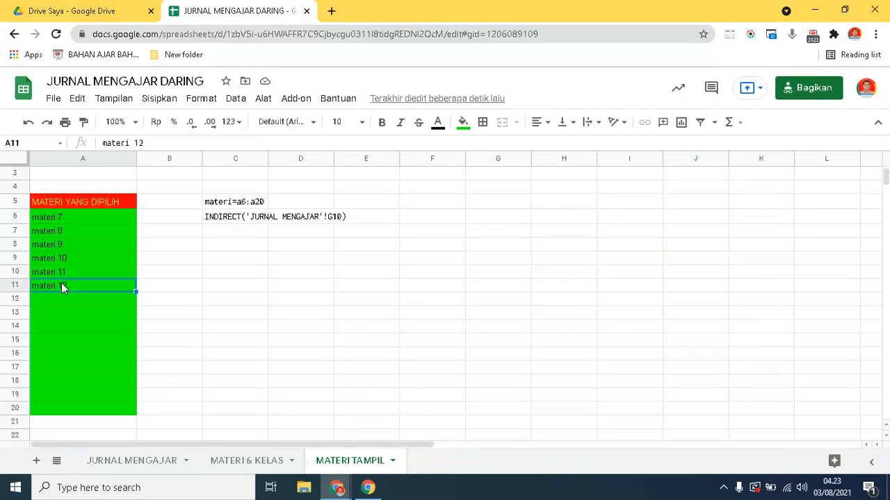
Add data validation to the MATERI cell H10 on the JURNAL MENGAJAR sheet, using the list from range =materi
{"action": "left_click", "coordinate": [119, 461]}
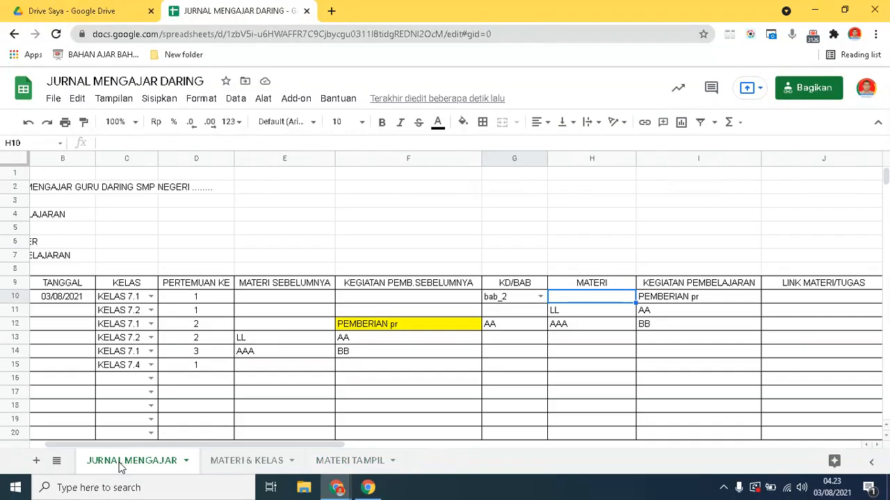
{"action": "left_click", "coordinate": [597, 299]}
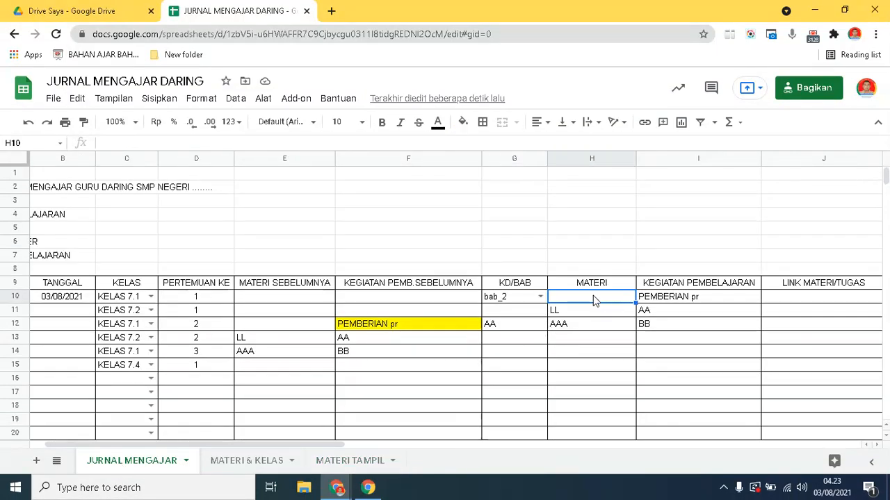
{"action": "left_click", "coordinate": [236, 99]}
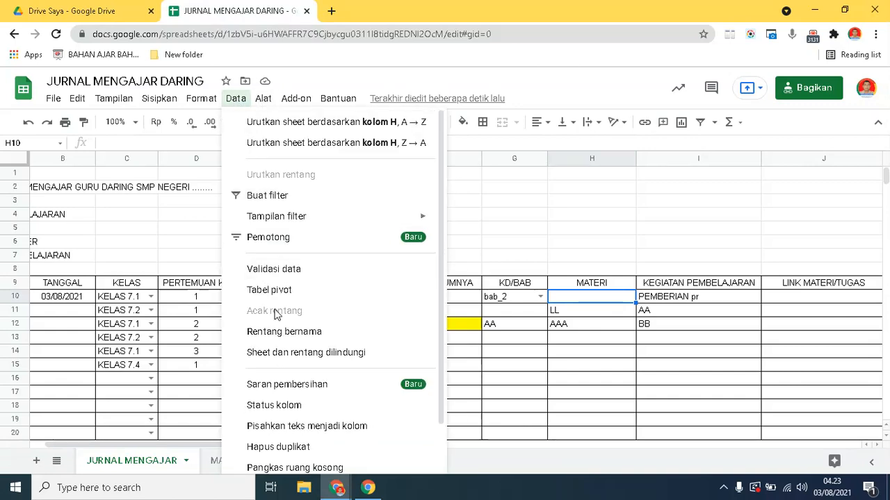
{"action": "left_click", "coordinate": [274, 270]}
{"action": "left_click", "coordinate": [472, 234]}
{"action": "type", "text": "="}
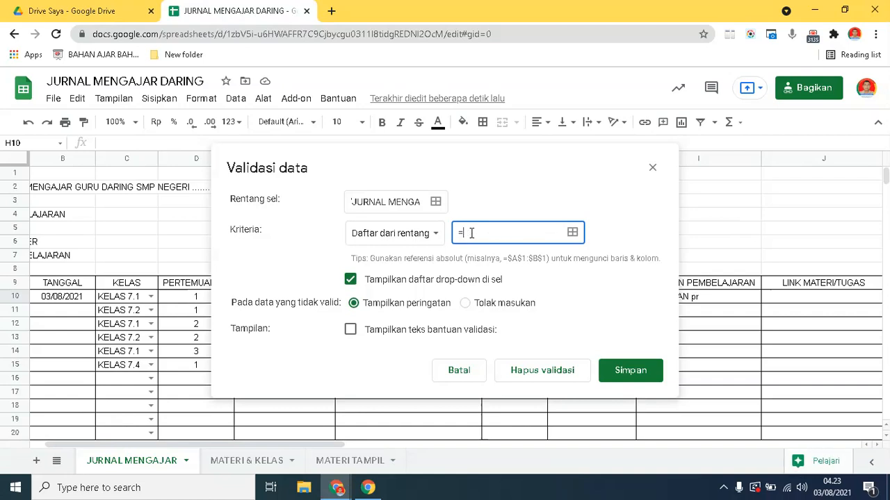
{"action": "type", "text": "materi"}
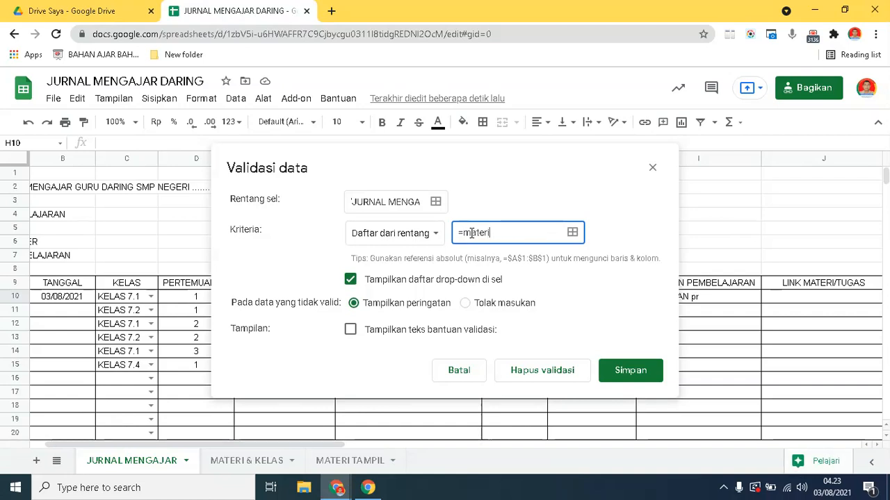
{"action": "left_click", "coordinate": [614, 373]}
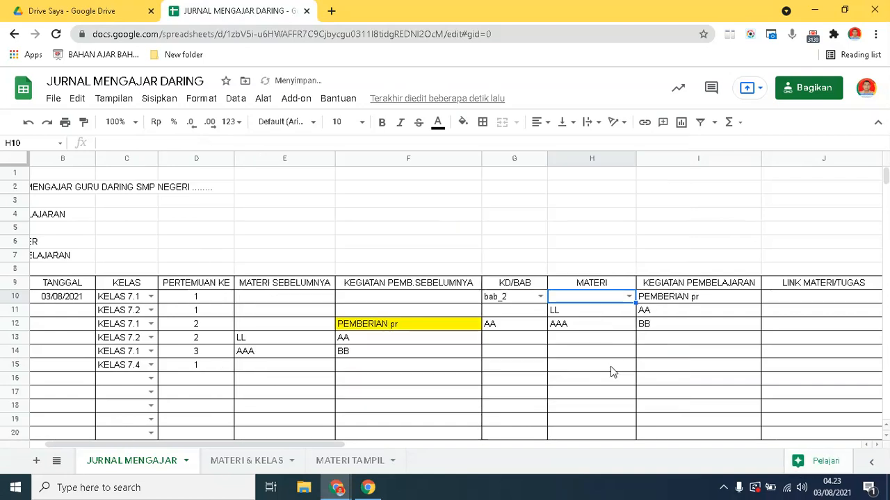
Test the dependent MATERI drop-down in row 10 by choosing materi 7, switching KD/BAB to bab_1, and choosing materi 1
{"action": "left_click", "coordinate": [629, 297]}
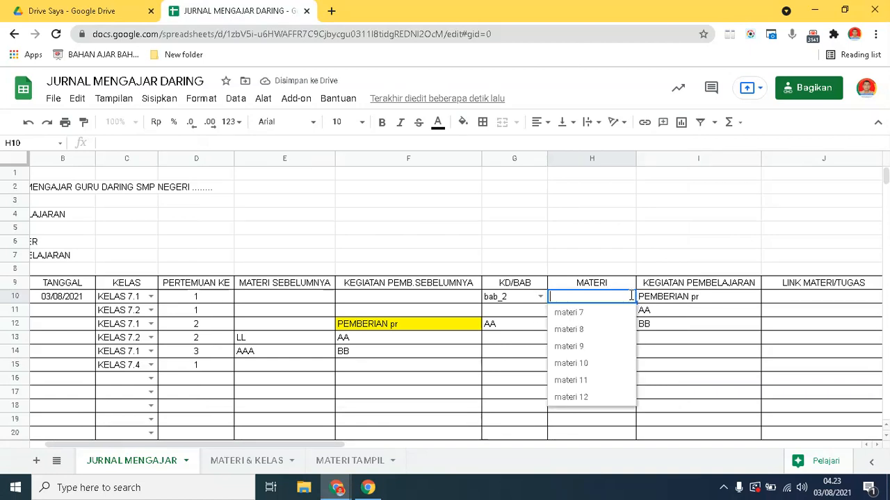
{"action": "left_click", "coordinate": [570, 314]}
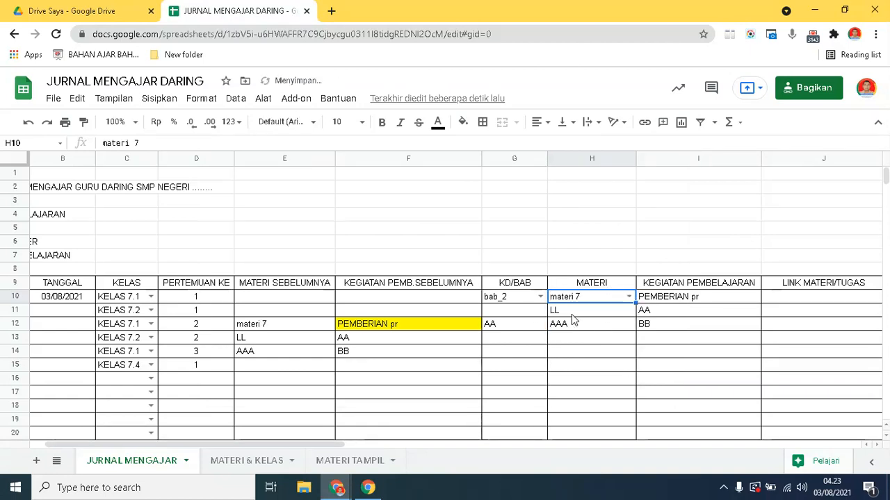
{"action": "left_click", "coordinate": [540, 296]}
{"action": "left_click", "coordinate": [498, 313]}
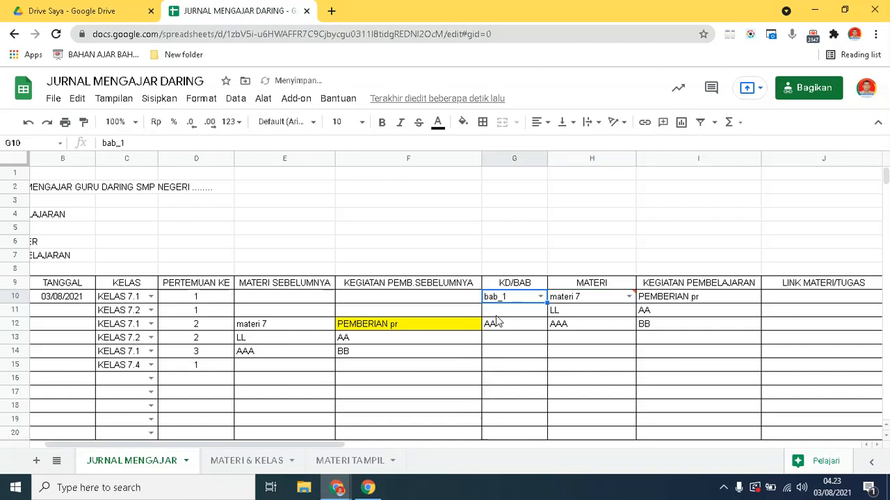
{"action": "left_click", "coordinate": [629, 297]}
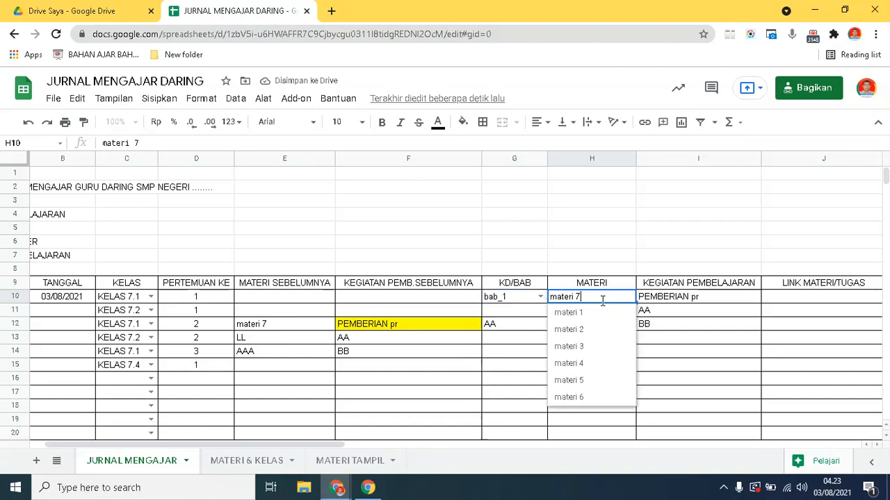
{"action": "left_click", "coordinate": [582, 317]}
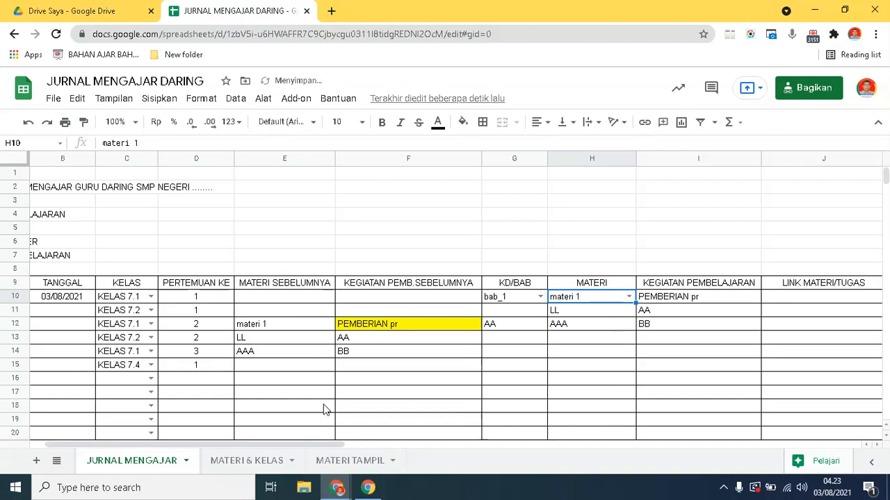
Check the materi bab 1 entries on the MATERI & KELAS sheet and fill the bab_4 cell B11 with yellow
{"action": "left_click", "coordinate": [271, 461]}
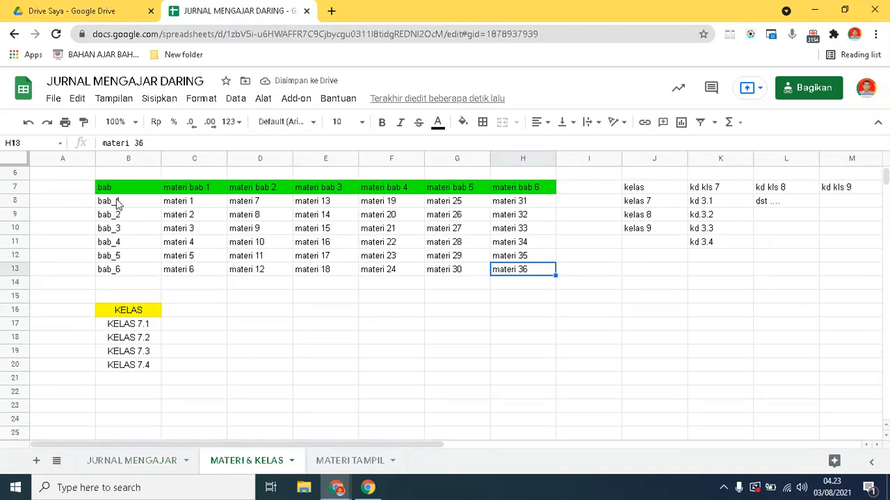
{"action": "left_click", "coordinate": [184, 204]}
{"action": "left_click", "coordinate": [189, 273]}
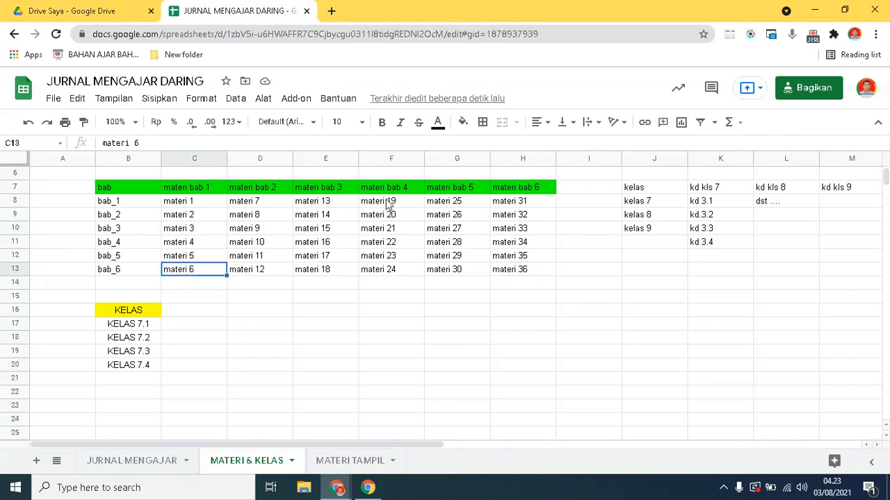
{"action": "left_click", "coordinate": [115, 247]}
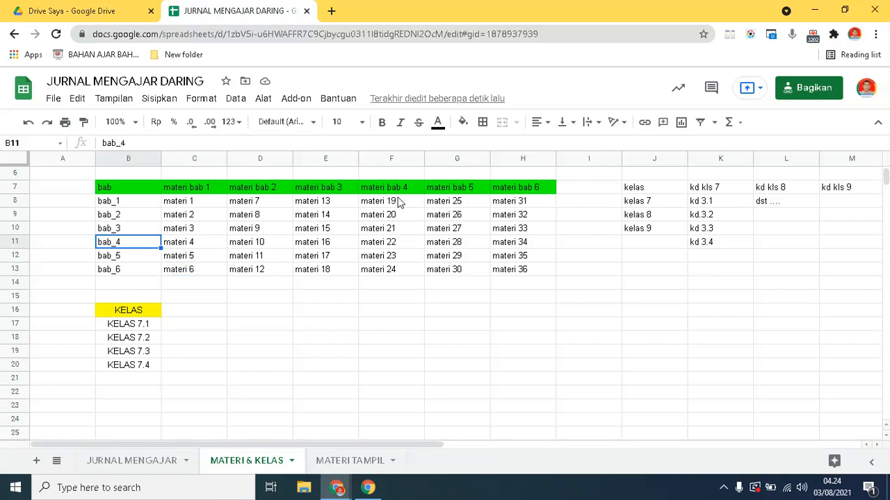
{"action": "left_click", "coordinate": [463, 122]}
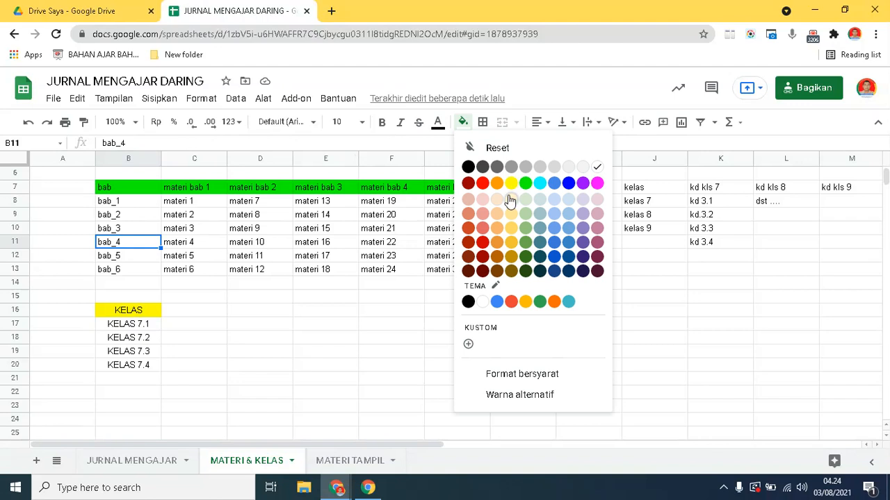
{"action": "left_click", "coordinate": [510, 184]}
Fill the materi bab 4 cells F8:F13, holding materi 19 to materi 24, with yellow and compare them with bab_4
{"action": "left_click_drag", "start_coordinate": [379, 203], "coordinate": [379, 271]}
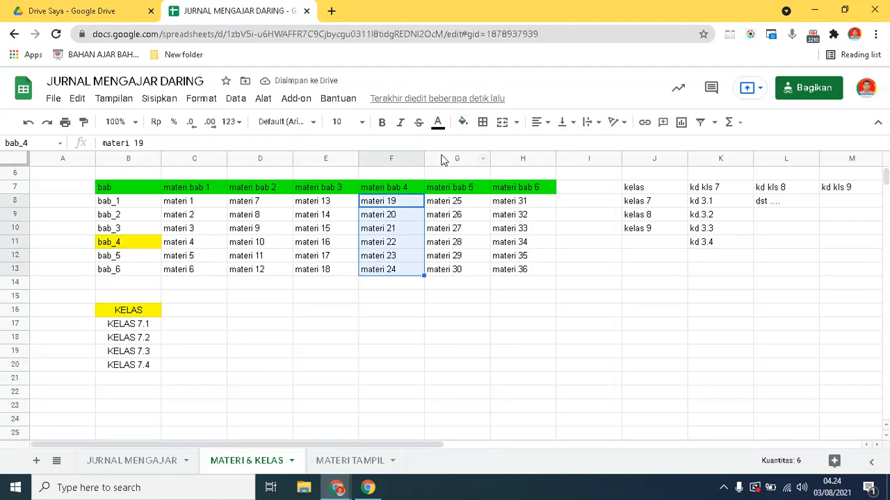
{"action": "left_click", "coordinate": [462, 123]}
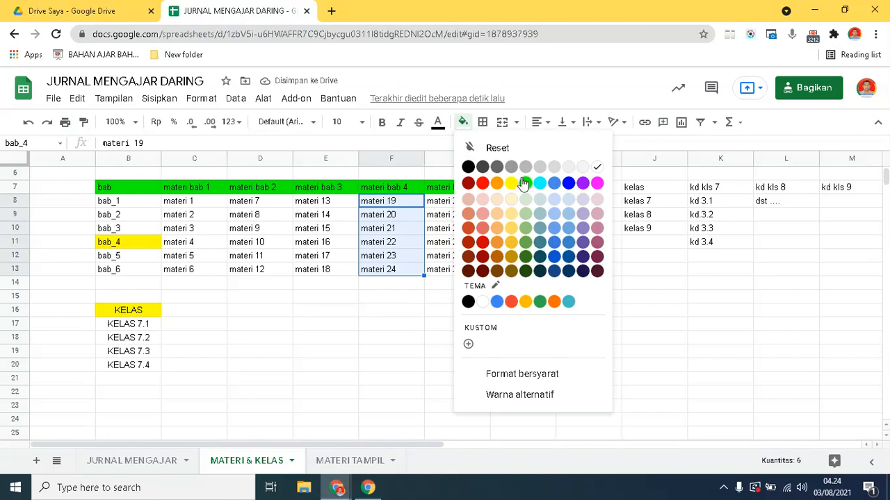
{"action": "left_click", "coordinate": [512, 183]}
{"action": "left_click", "coordinate": [387, 299]}
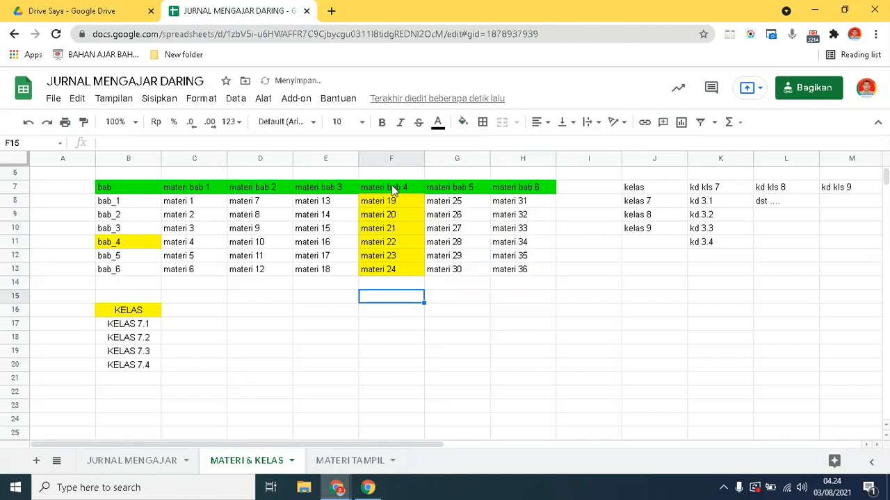
{"action": "left_click", "coordinate": [119, 244]}
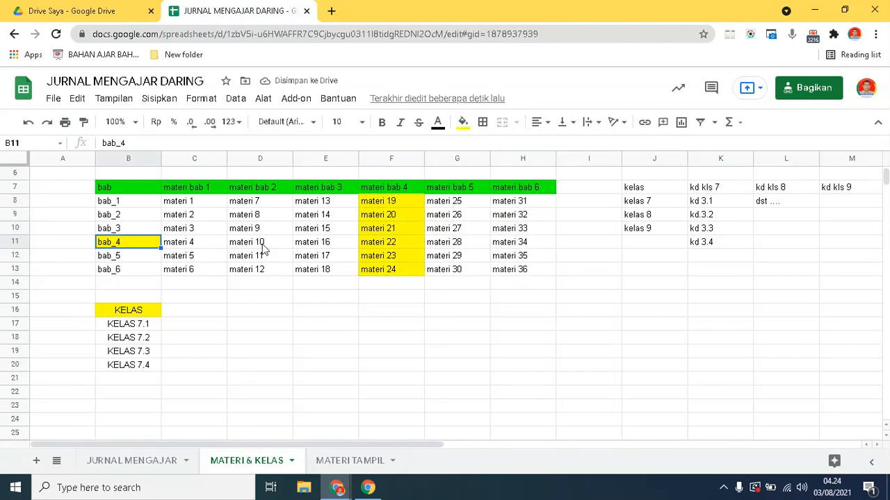
{"action": "left_click", "coordinate": [373, 202]}
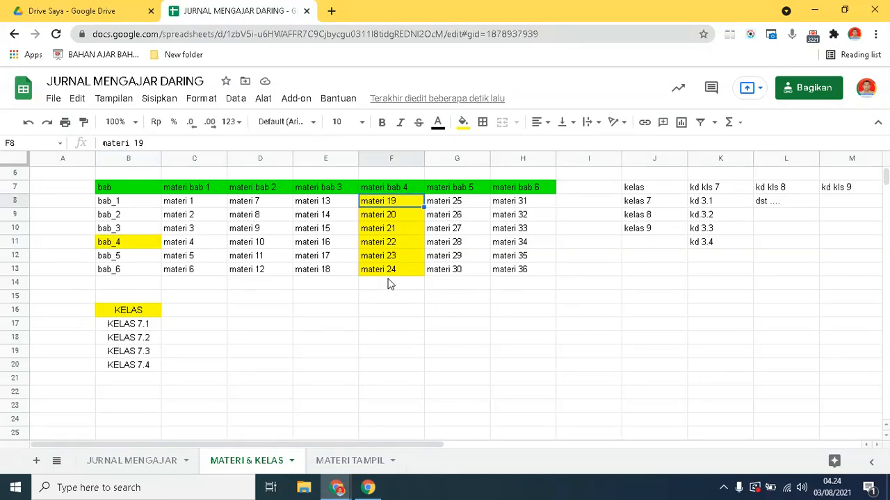
On the JURNAL MENGAJAR sheet, set KD/BAB in G10 to bab_4 and MATERI in H10 to materi 24
{"action": "left_click", "coordinate": [157, 463]}
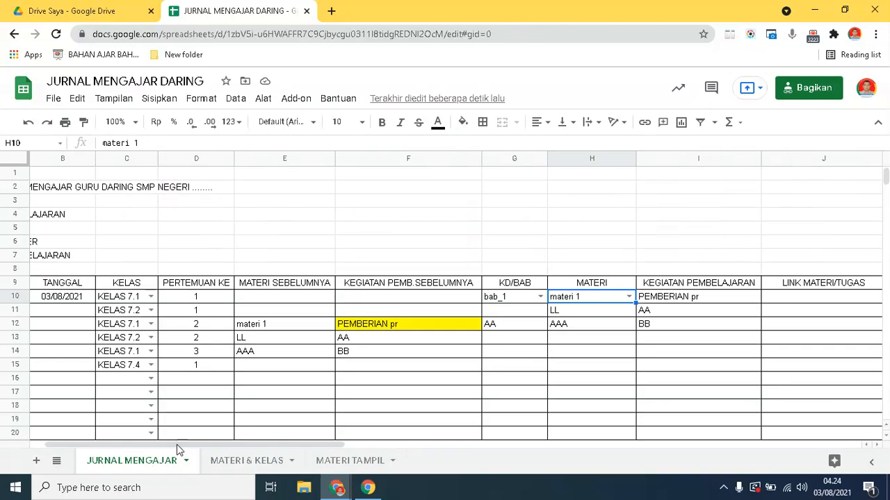
{"action": "left_click", "coordinate": [541, 299]}
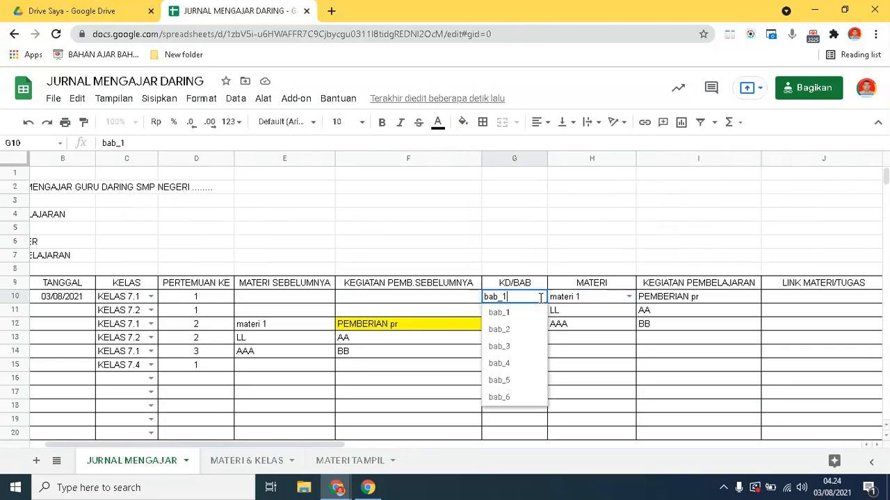
{"action": "left_click", "coordinate": [497, 367]}
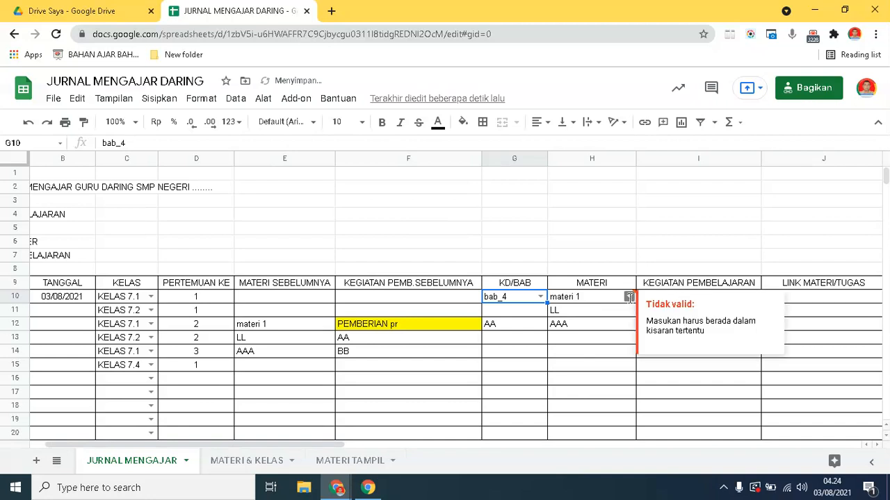
{"action": "left_click", "coordinate": [629, 298]}
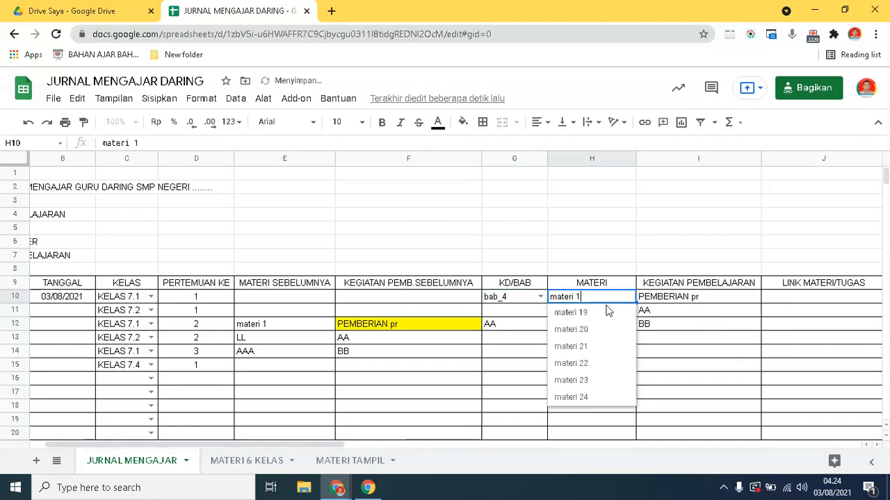
{"action": "left_click", "coordinate": [579, 399]}
Compare the highlighted bab 4 materials on MATERI & KELAS with the INDIRECT formula in cell A6 of MATERI TAMPIL
{"action": "left_click", "coordinate": [266, 462]}
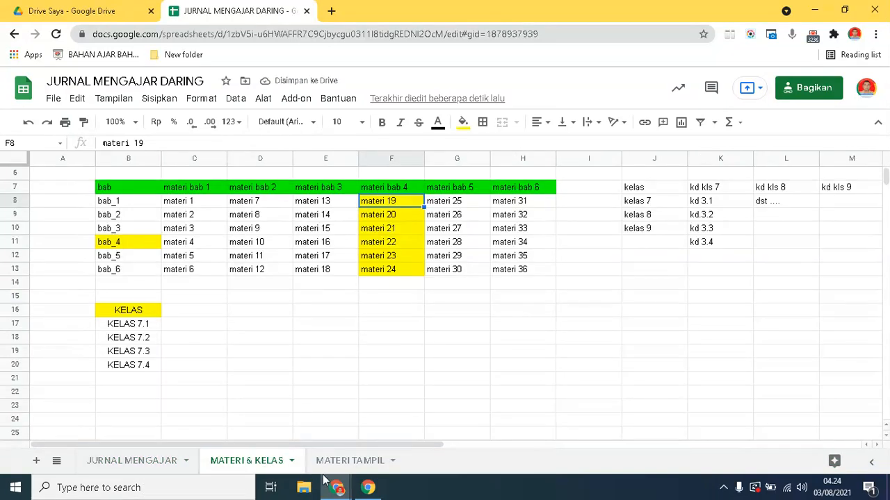
{"action": "left_click", "coordinate": [358, 462]}
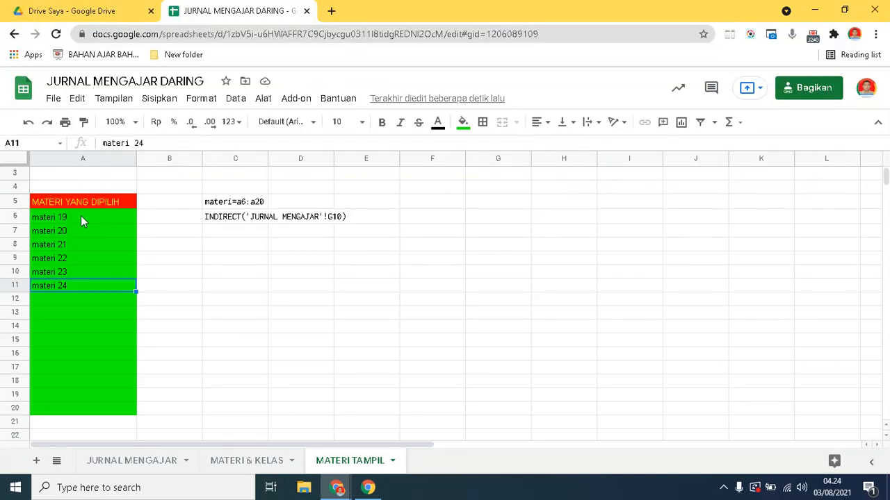
{"action": "left_click", "coordinate": [47, 216]}
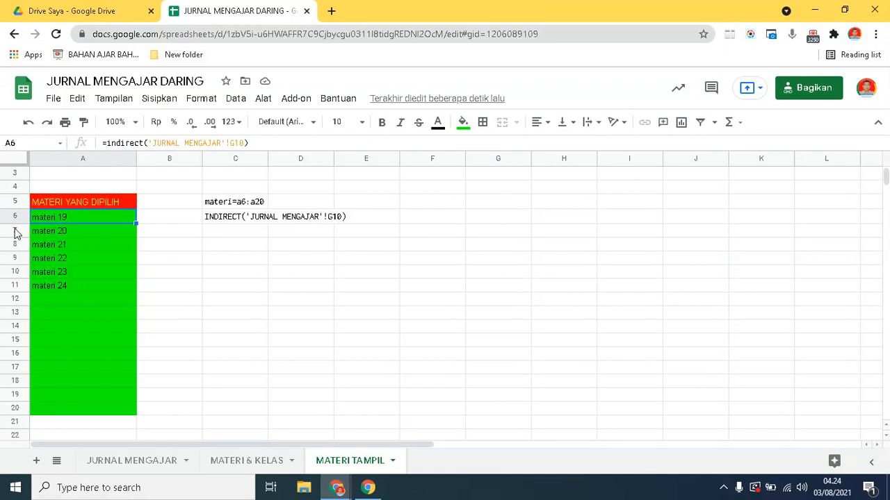
{"action": "left_click", "coordinate": [240, 463]}
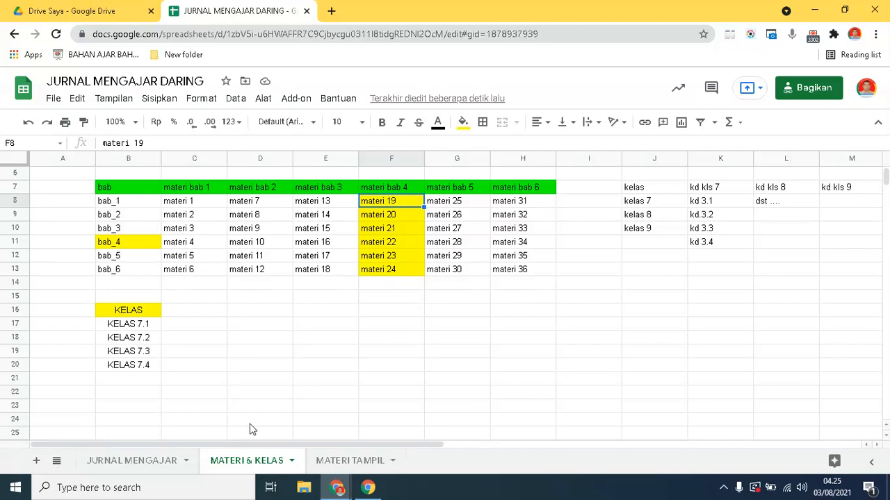
Open the conditional formatting rule for text containing PEMBERIAN PR on the KEGIATAN PEMB.SEBELUMNYA column F of the JURNAL MENGAJAR sheet
{"action": "left_click", "coordinate": [120, 462]}
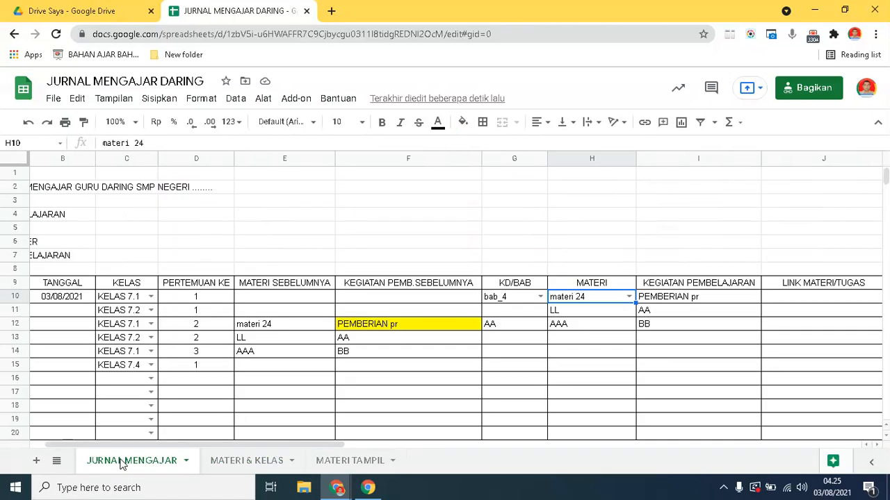
{"action": "left_click_drag", "start_coordinate": [292, 445], "coordinate": [175, 452]}
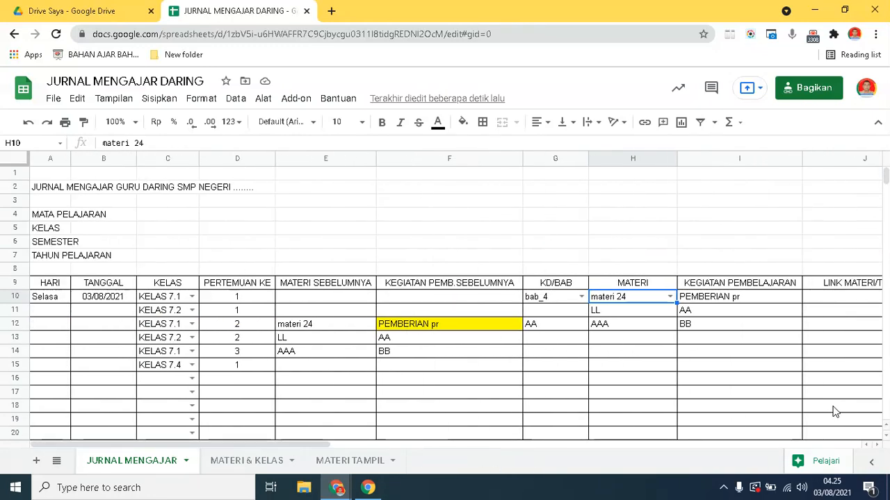
{"action": "mouse_move", "coordinate": [888, 179]}
{"action": "left_mouse_down"}
{"action": "mouse_move", "coordinate": [887, 189]}
{"action": "mouse_move", "coordinate": [889, 180]}
{"action": "left_mouse_up"}
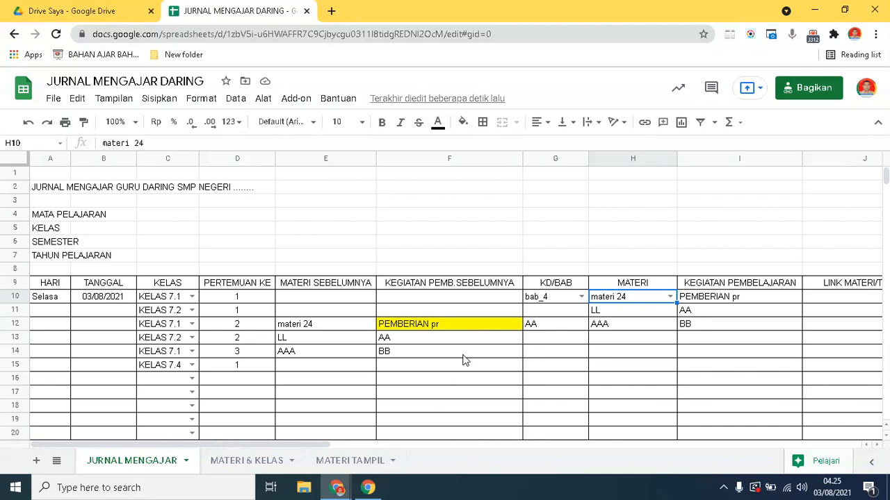
{"action": "left_click", "coordinate": [469, 324]}
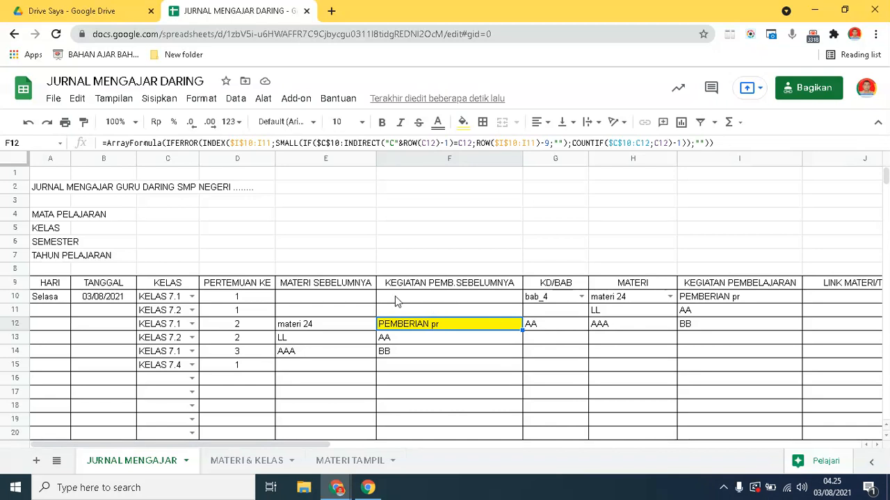
{"action": "left_click", "coordinate": [410, 158]}
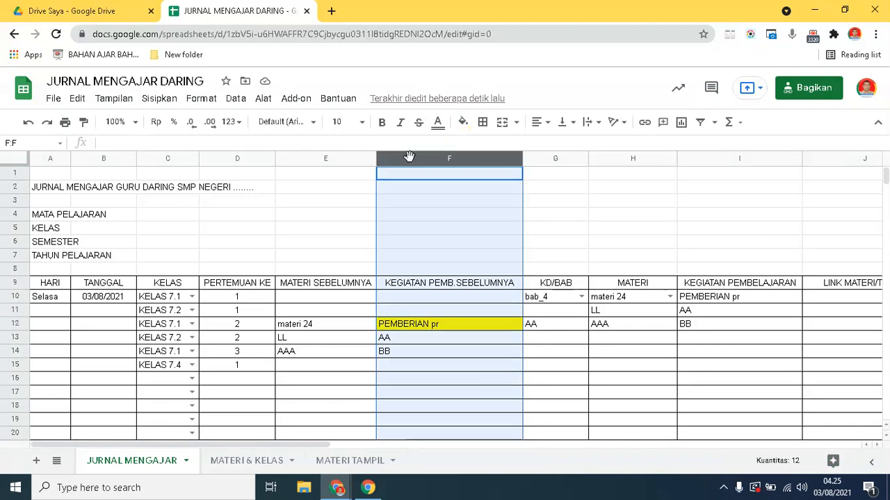
{"action": "left_click", "coordinate": [201, 98]}
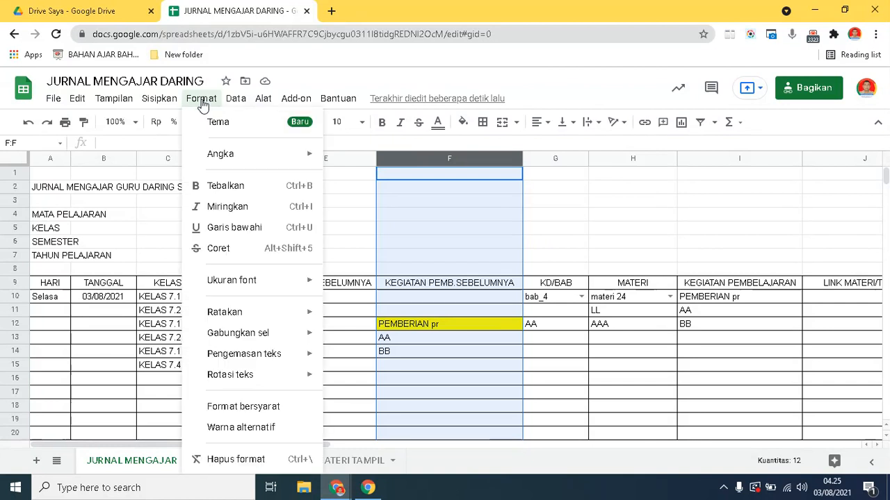
{"action": "left_click", "coordinate": [247, 414]}
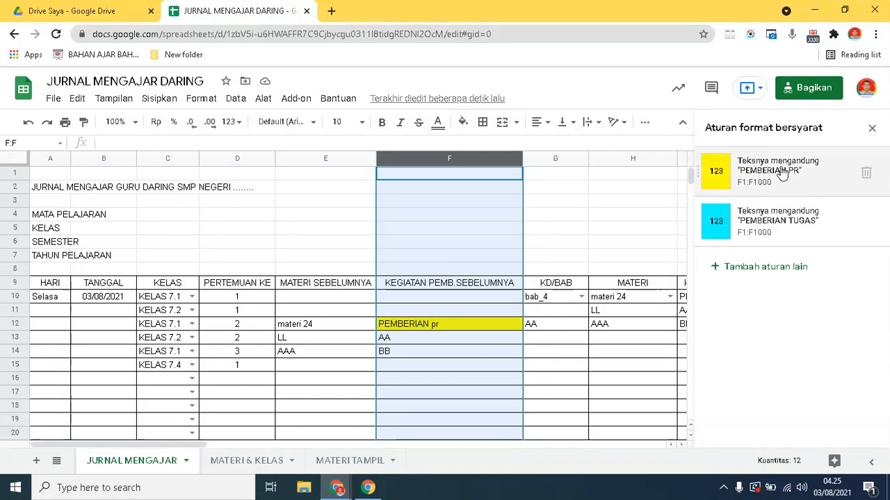
{"action": "left_click", "coordinate": [782, 174]}
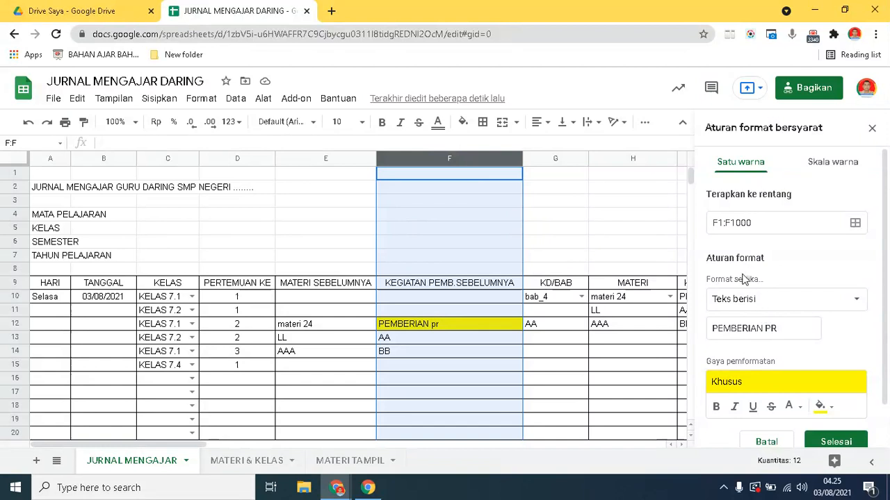
Keep the rule's condition as Teks berisi and replace its text with ujian
{"action": "left_click", "coordinate": [857, 300]}
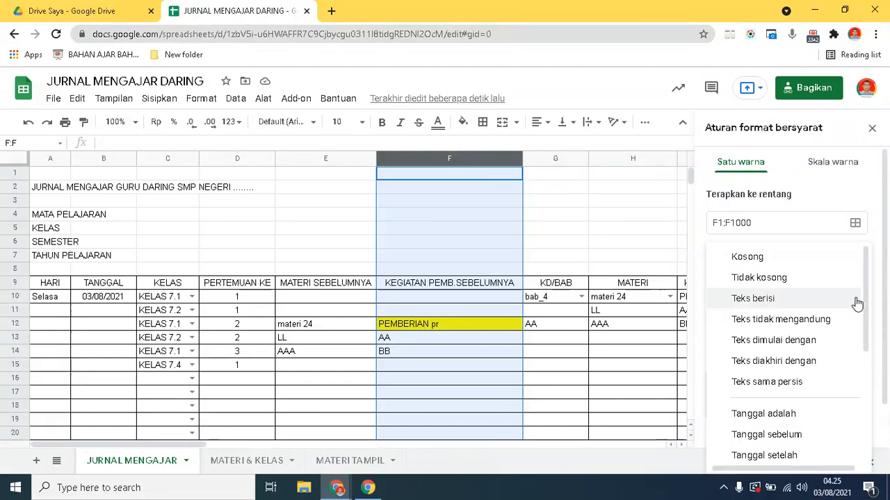
{"action": "left_click", "coordinate": [760, 299]}
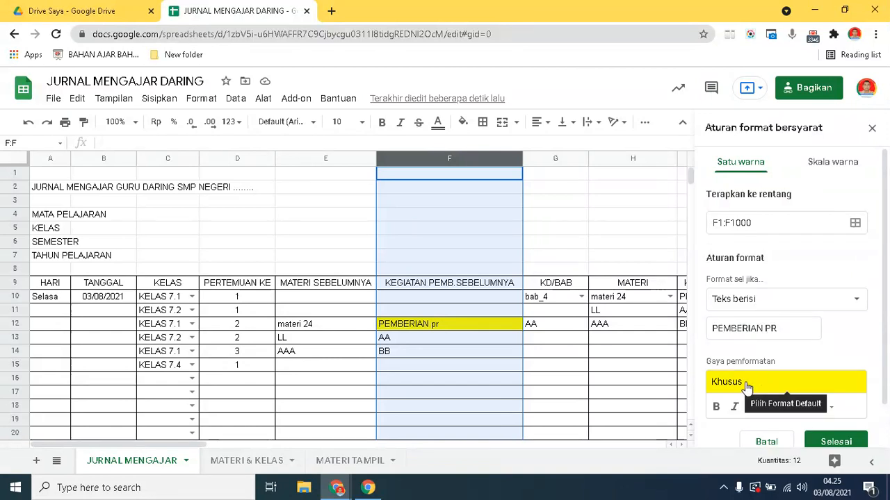
{"action": "left_click", "coordinate": [797, 327]}
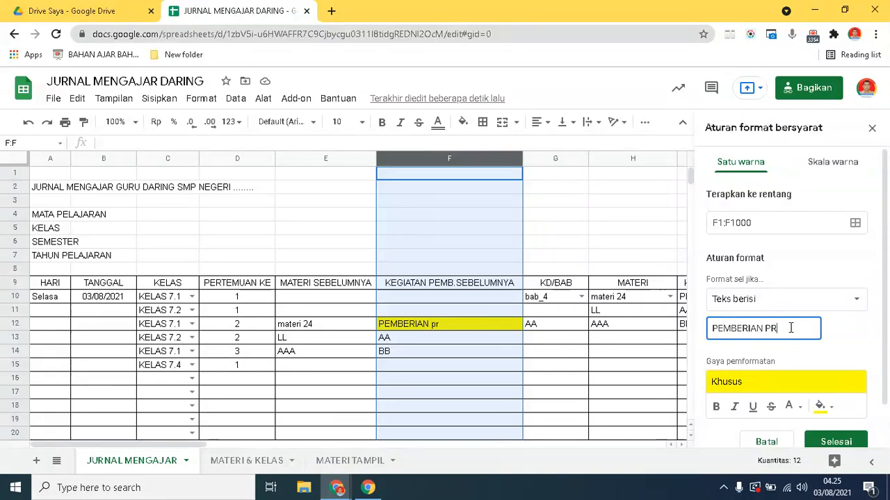
{"action": "left_click_drag", "start_coordinate": [780, 328], "coordinate": [714, 331]}
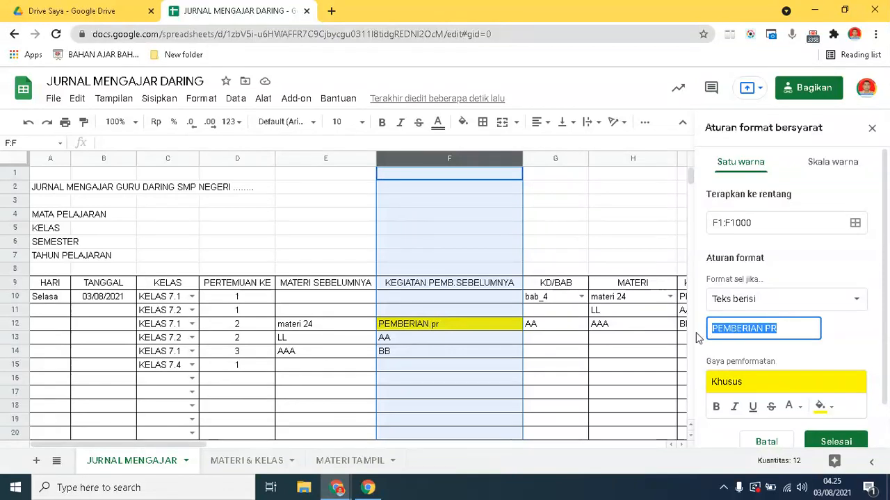
{"action": "type", "text": "ujian"}
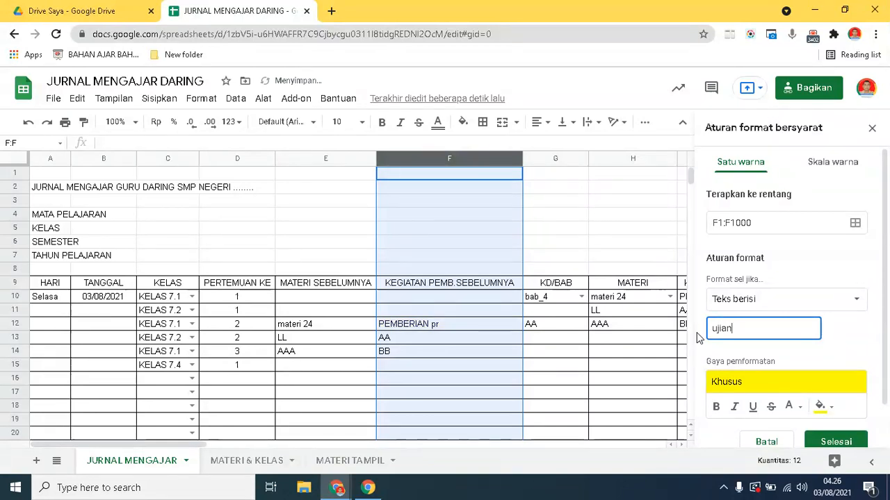
Give the ujian rule a blue fill, save it and close the conditional formatting rules
{"action": "left_click", "coordinate": [758, 390]}
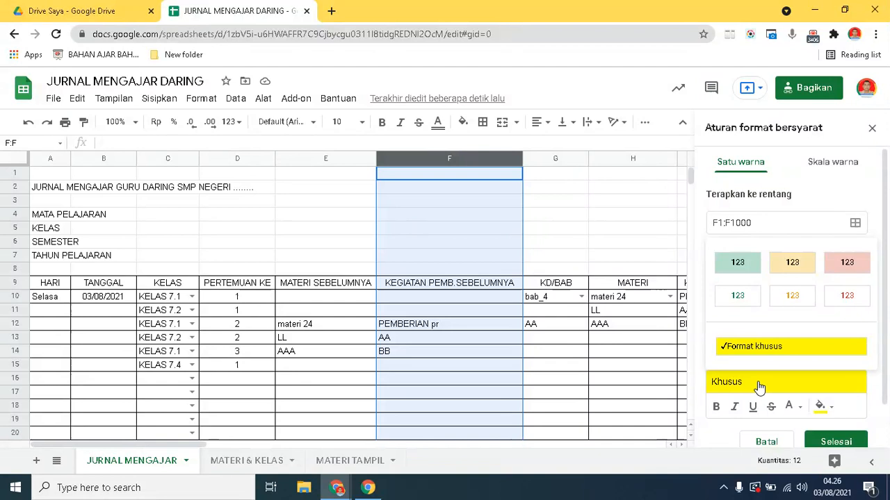
{"action": "left_click", "coordinate": [759, 387]}
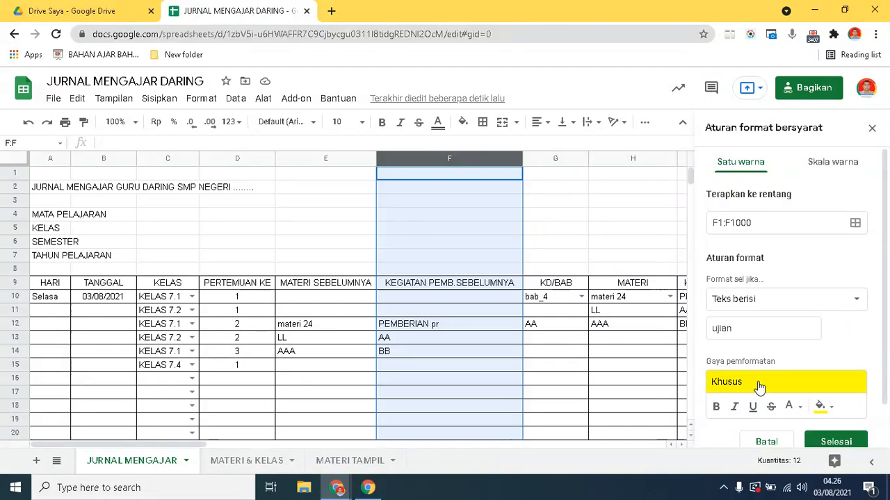
{"action": "left_click", "coordinate": [833, 410]}
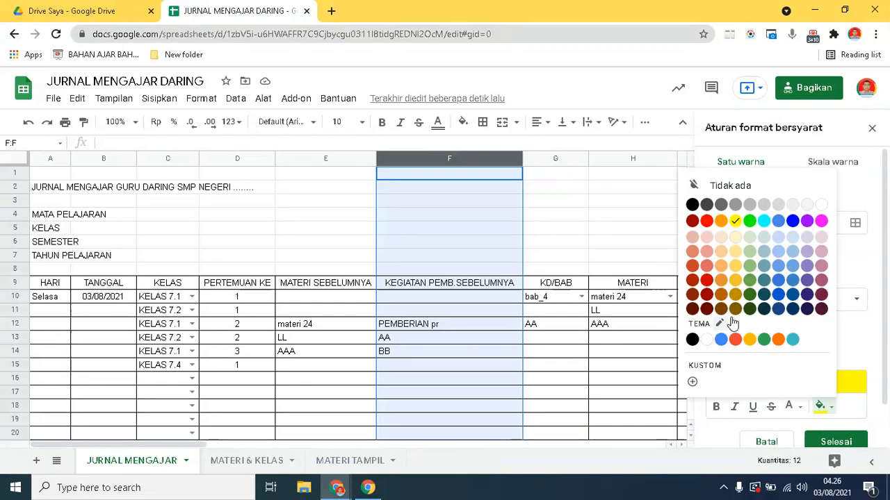
{"action": "left_click", "coordinate": [793, 223]}
{"action": "left_click", "coordinate": [836, 436]}
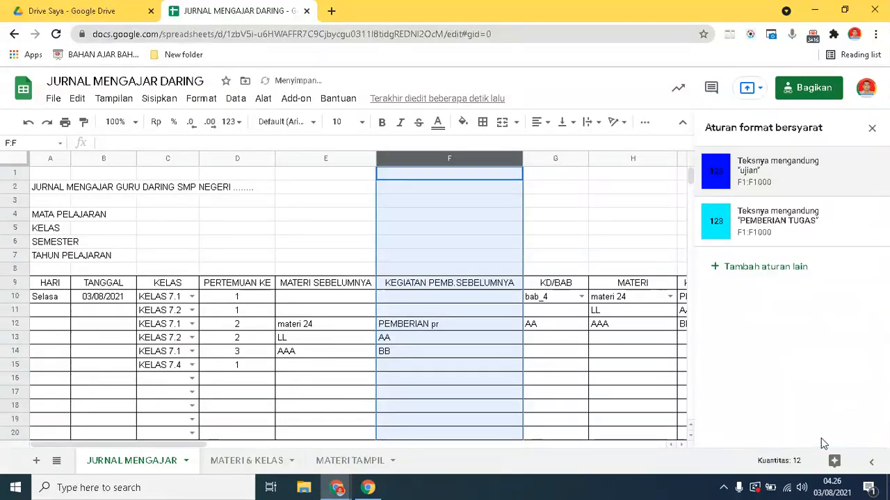
{"action": "left_click", "coordinate": [504, 371]}
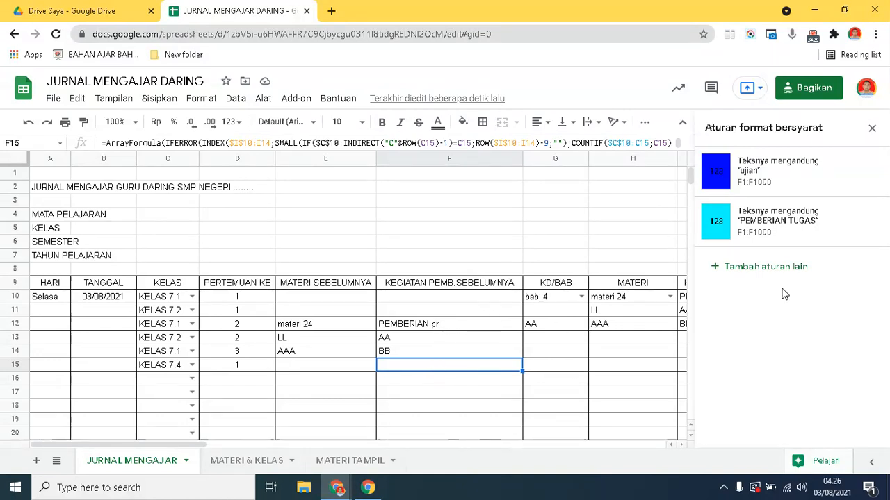
{"action": "left_click", "coordinate": [871, 130]}
Test the ujian rule by entering ujian as the KEGIATAN PEMBELAJARAN in I10
{"action": "left_click", "coordinate": [723, 301]}
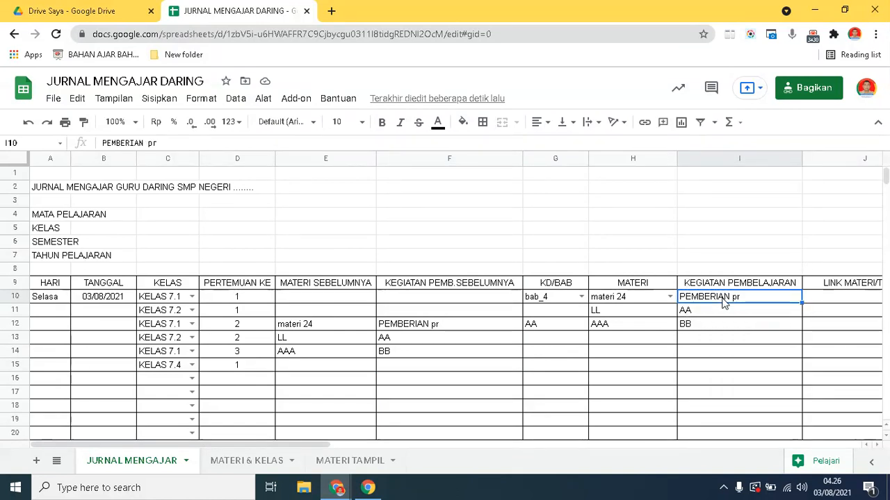
{"action": "type", "text": "ujian"}
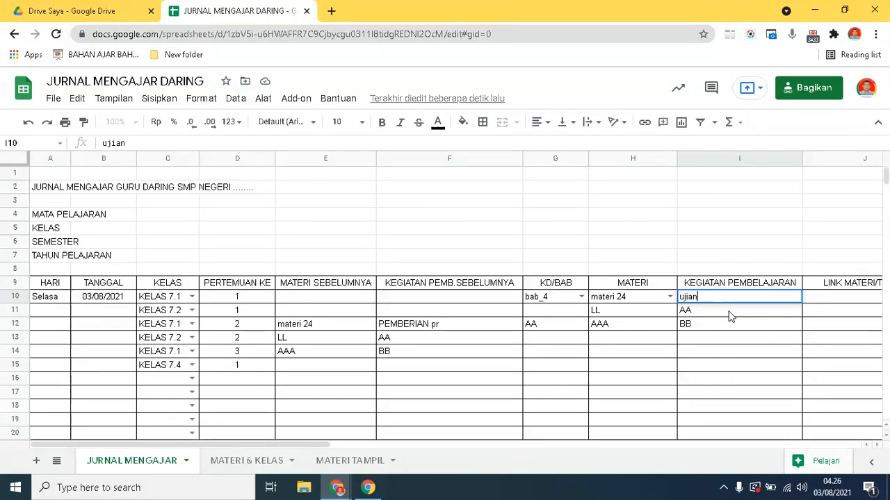
{"action": "left_click", "coordinate": [719, 352]}
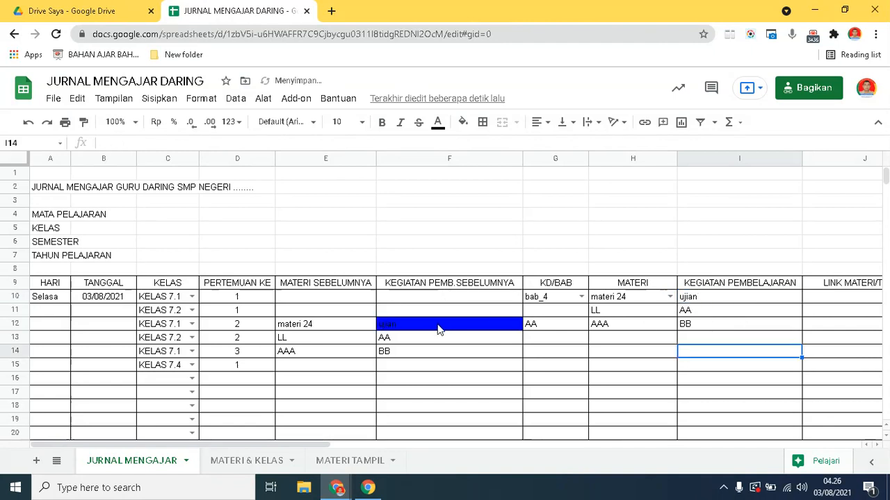
Replace the KEGIATAN PEMBELAJARAN in I10 with pemberian tugas to test the PEMBERIAN TUGAS rule
{"action": "left_click", "coordinate": [700, 299]}
{"action": "type", "text": "pember"}
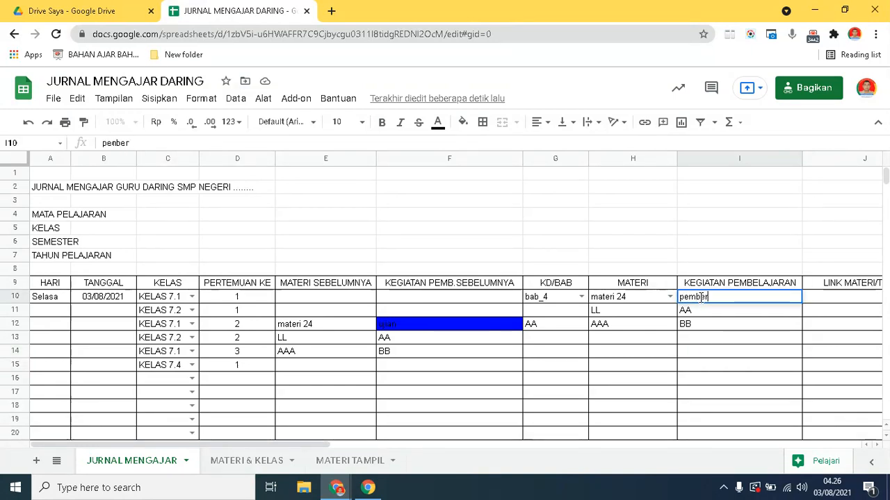
{"action": "type", "text": "ian tugas"}
{"action": "key", "text": "Return"}
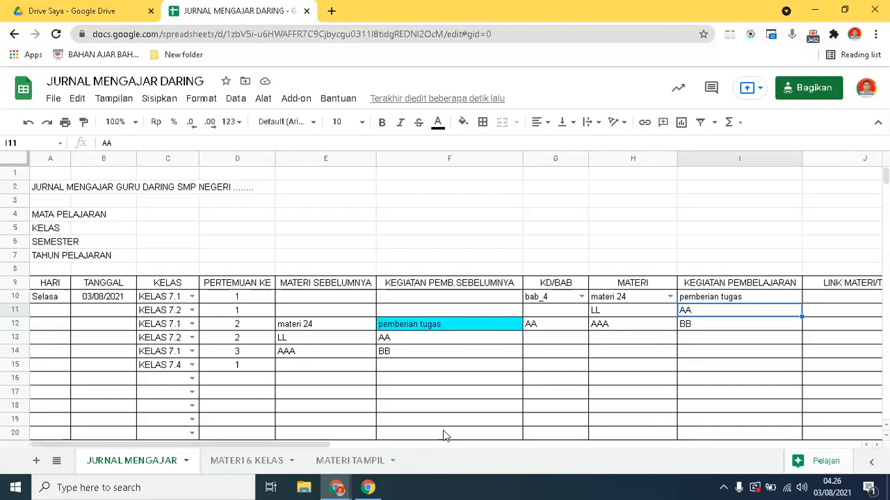
{"action": "left_click_drag", "start_coordinate": [268, 445], "coordinate": [40, 421]}
{"action": "left_click_drag", "start_coordinate": [886, 175], "coordinate": [887, 175]}
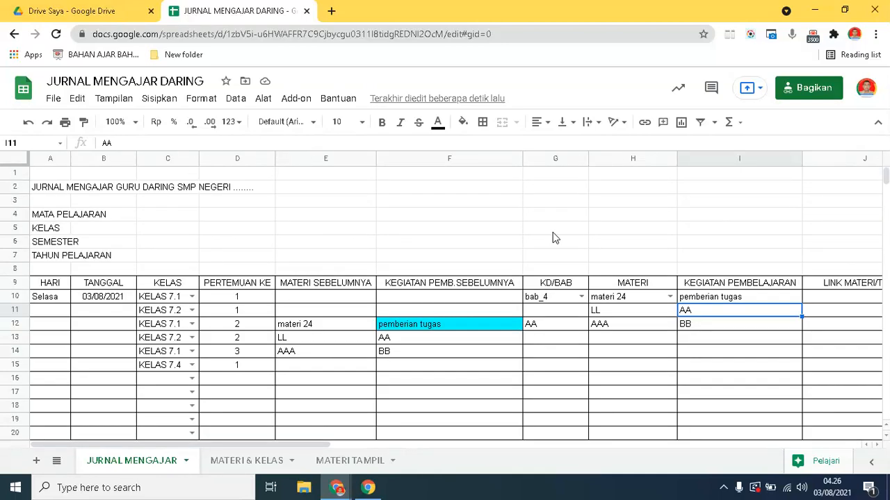